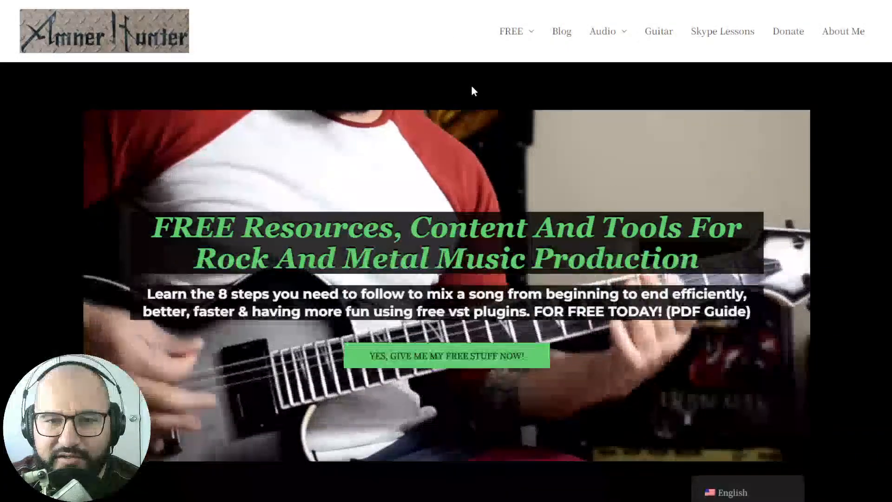
Look at the categories of free resources offered on the music production website.
mouse_move(514, 34)
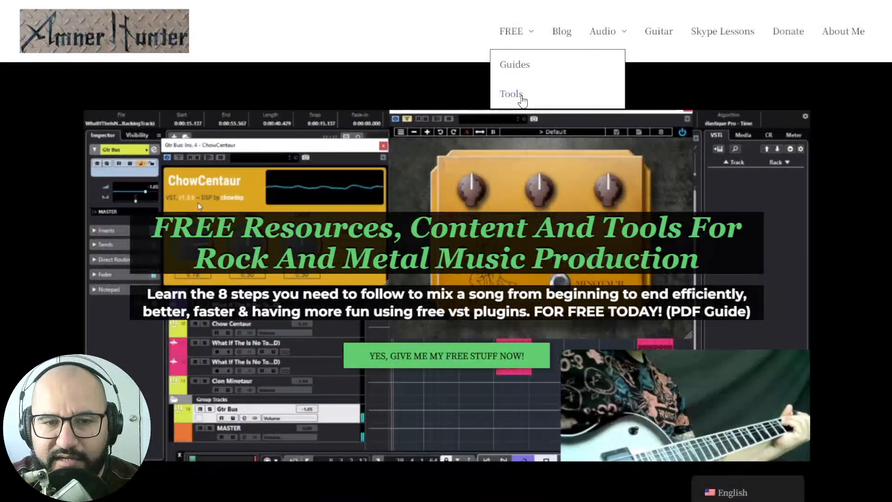
key(ctrl+Tab)
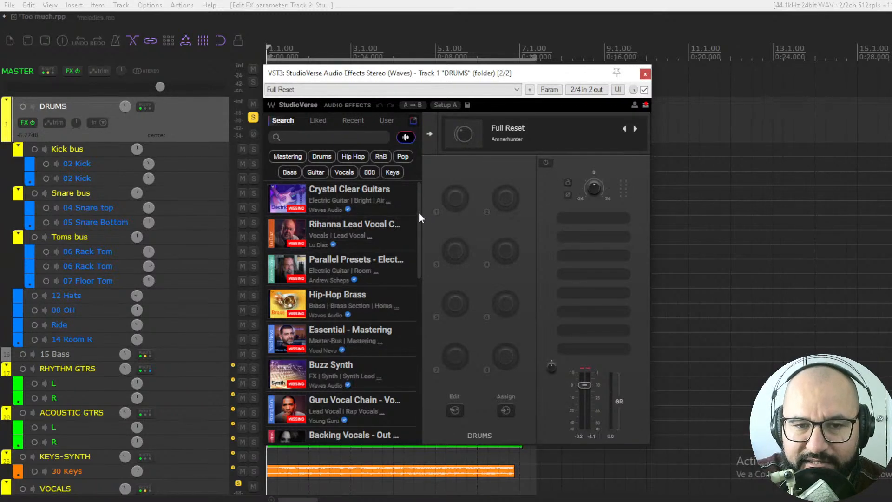
Browse the StudioVerse chain preset list on the DRUMS track from start to end and back.
mouse_move(419, 211)
mouse_down()
mouse_move(417, 286)
mouse_move(419, 214)
mouse_up()
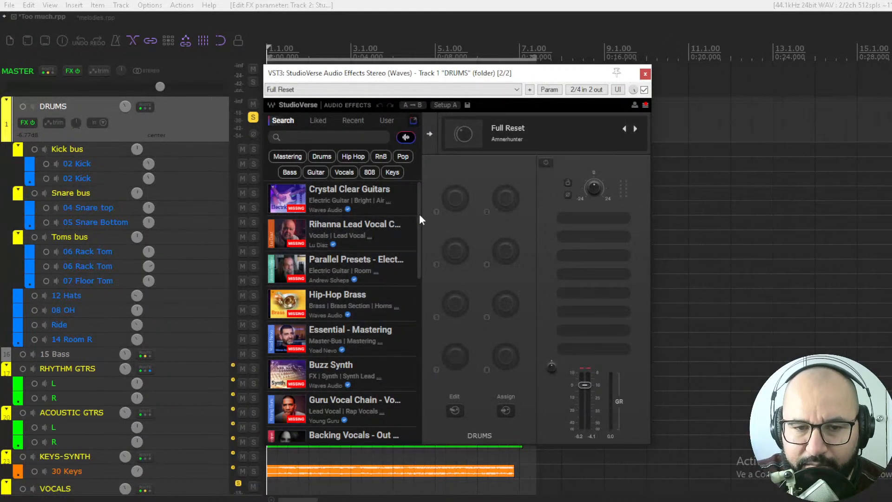
drag(419, 216, 418, 316)
scroll(417, 351, down, 5)
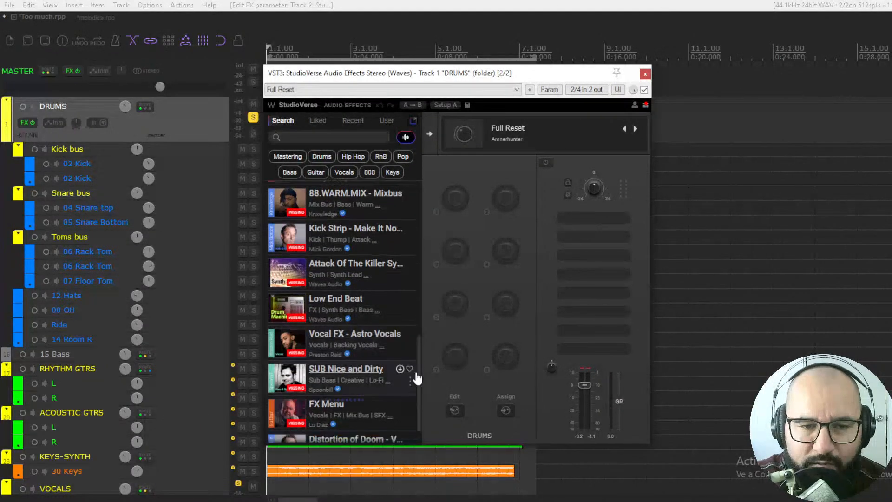
scroll(423, 229, up, 8)
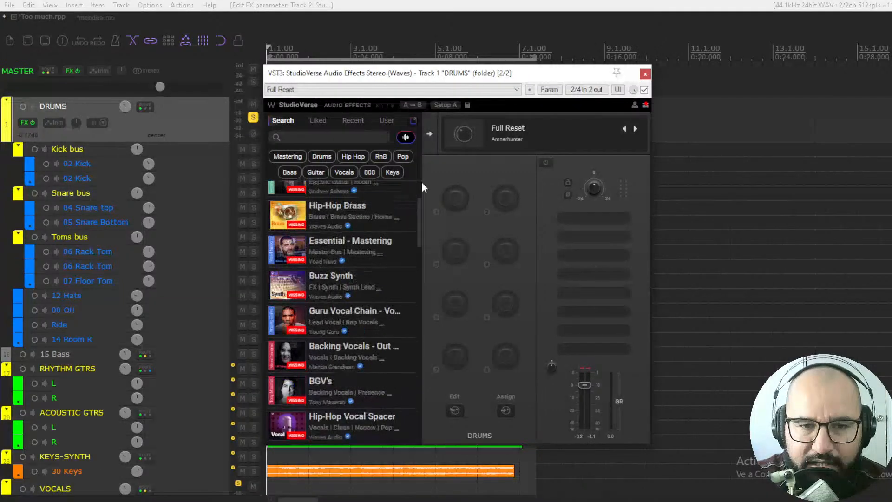
scroll(420, 223, up, 2)
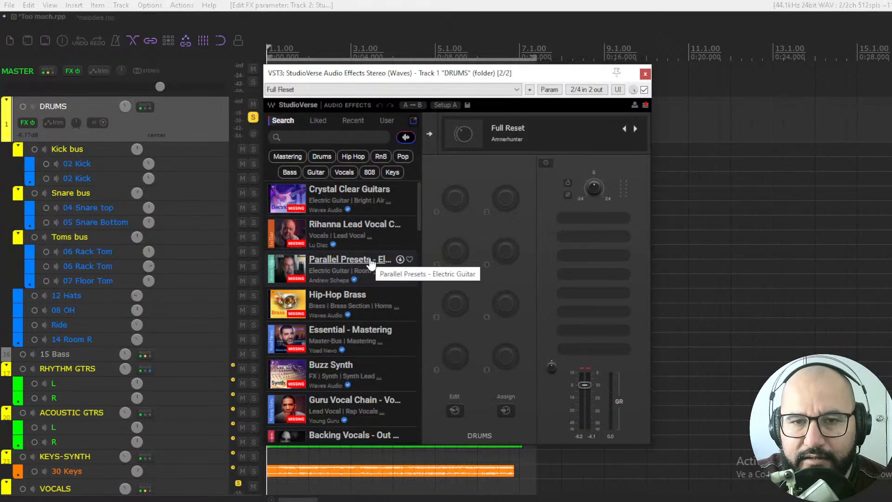
Examine which plug-ins StudioVerse offers for the first rack slot, including the Dynamics, Sound Field and Reverb categories.
click(594, 220)
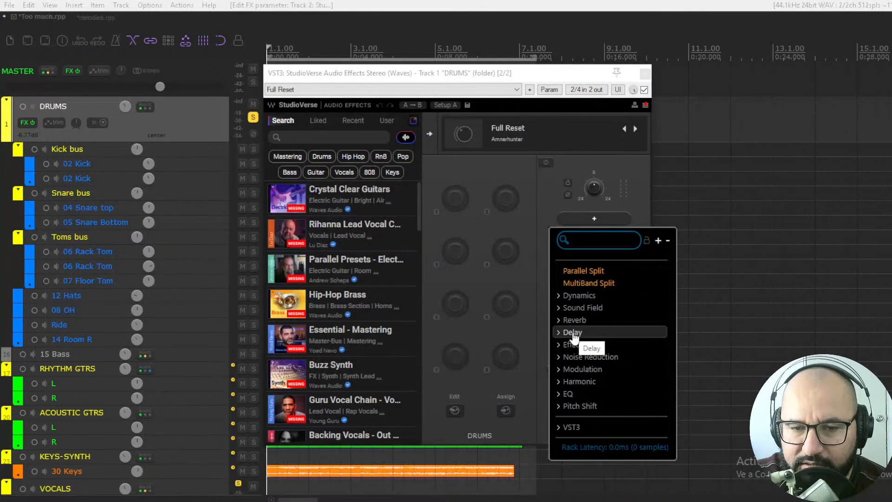
click(557, 301)
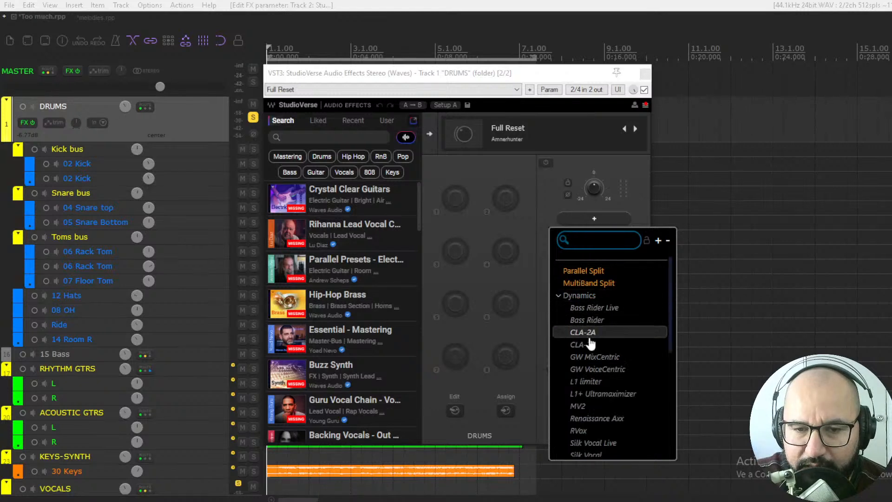
scroll(604, 355, down, 2)
scroll(606, 357, down, 1)
scroll(600, 344, up, 3)
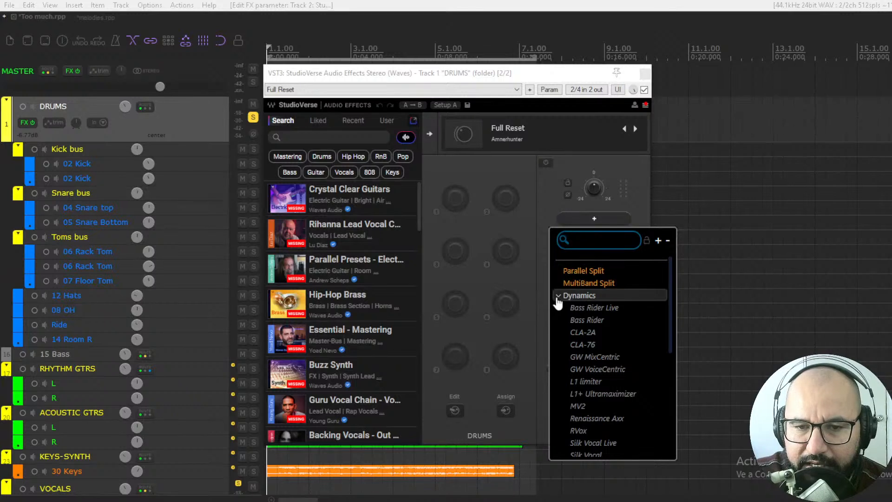
click(558, 297)
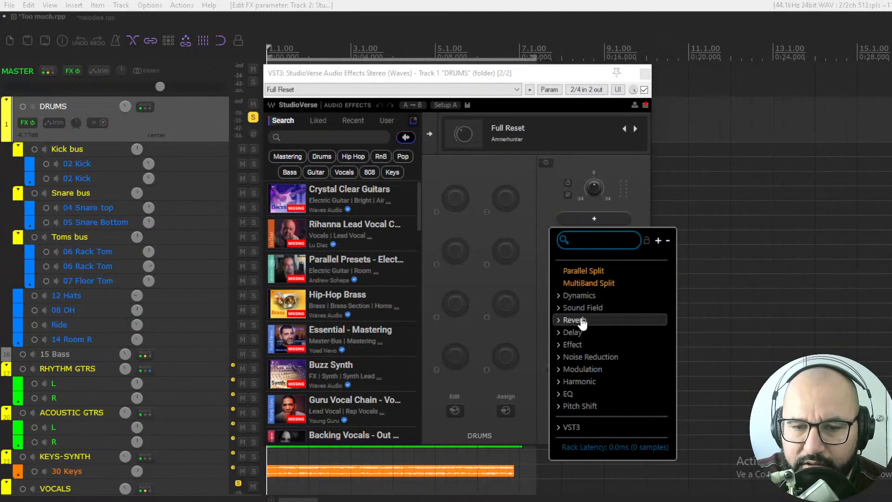
click(559, 309)
click(559, 310)
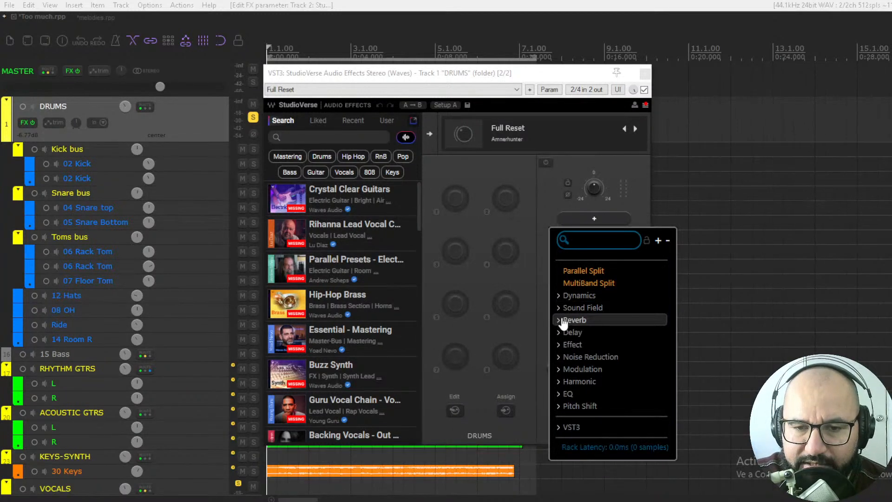
click(560, 321)
click(561, 320)
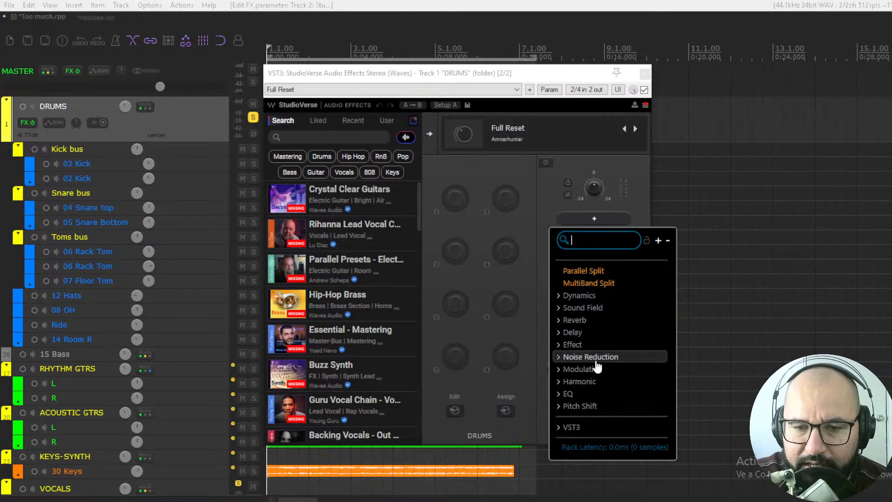
Examine the manufacturers listed in the plug-in picker's VST3 category, and collapse the category.
click(575, 430)
scroll(604, 371, down, 3)
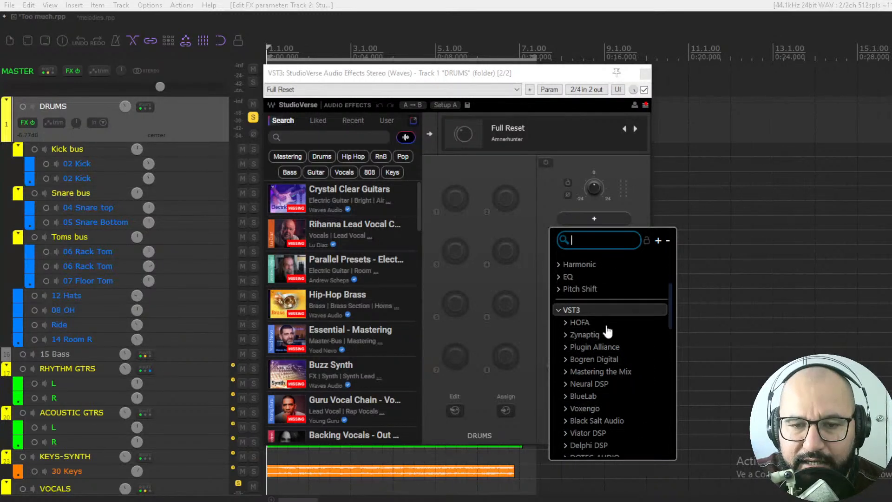
scroll(616, 339, down, 1)
scroll(616, 340, down, 10)
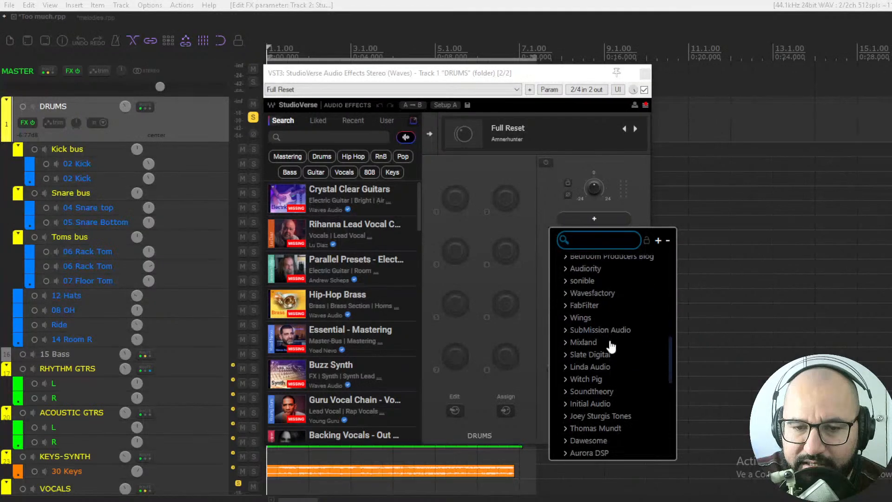
scroll(610, 346, up, 12)
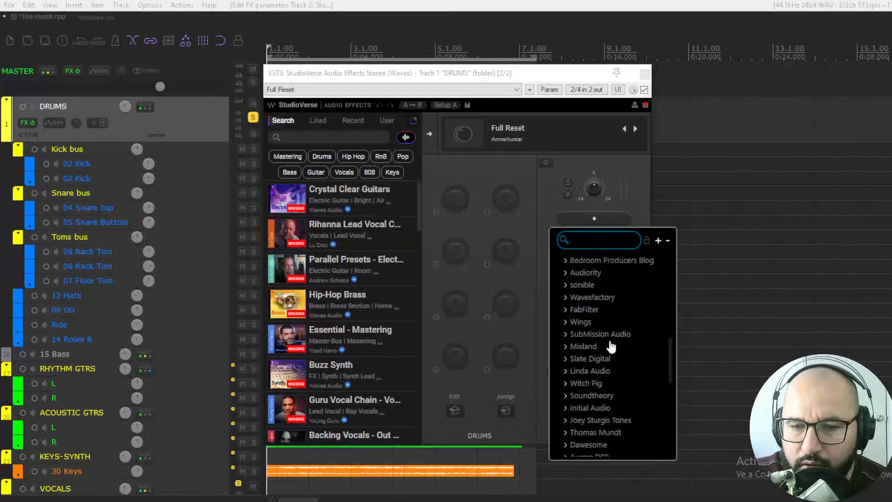
scroll(611, 344, up, 3)
scroll(612, 344, down, 3)
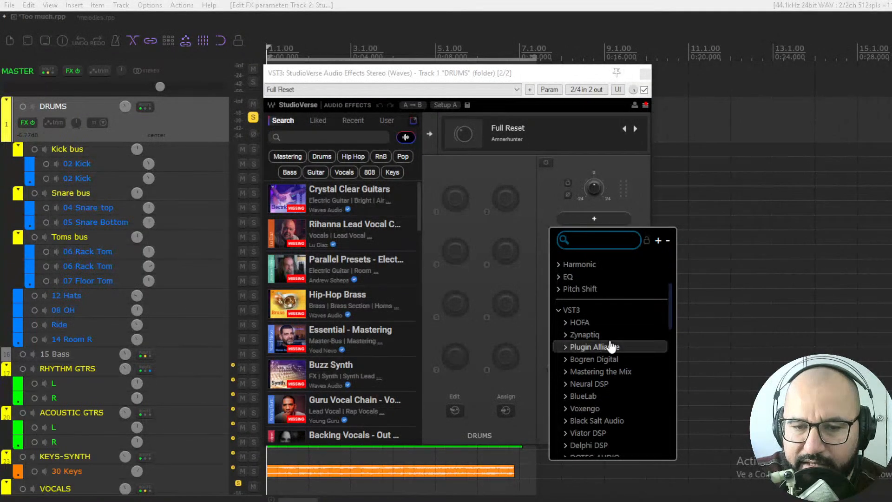
click(568, 310)
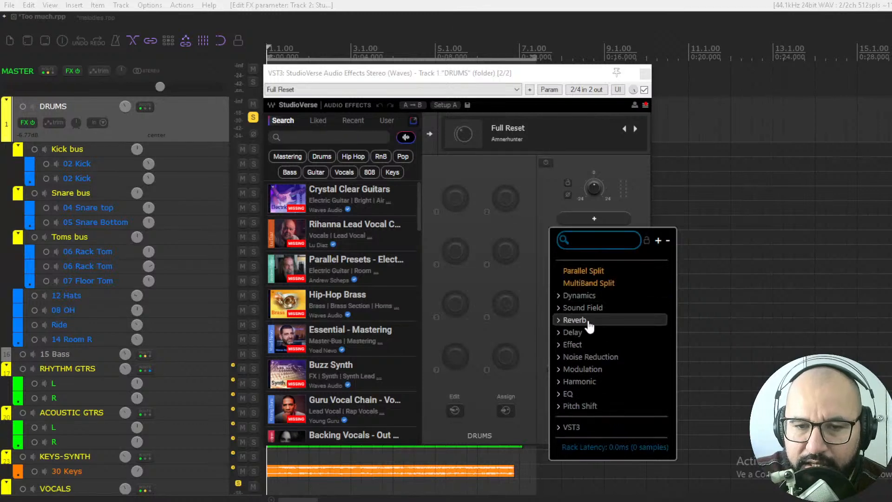
Insert a Parallel Split in the first rack slot and collapse its split racks.
click(586, 272)
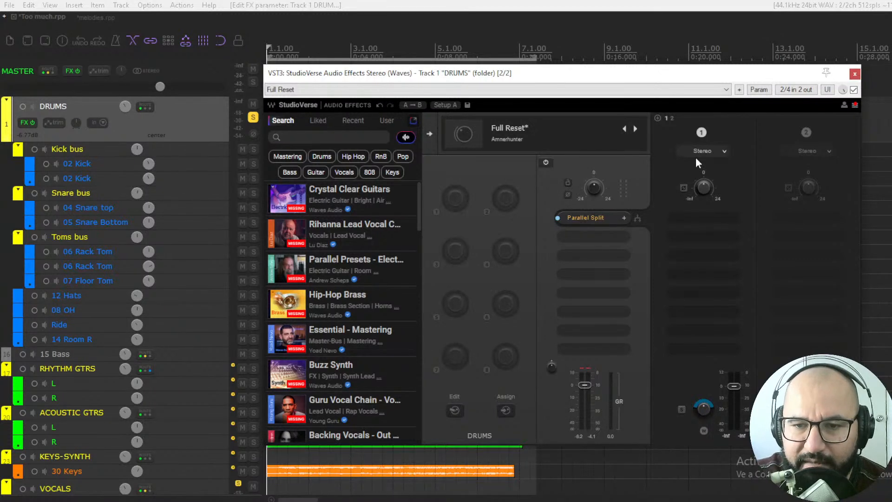
mouse_move(710, 227)
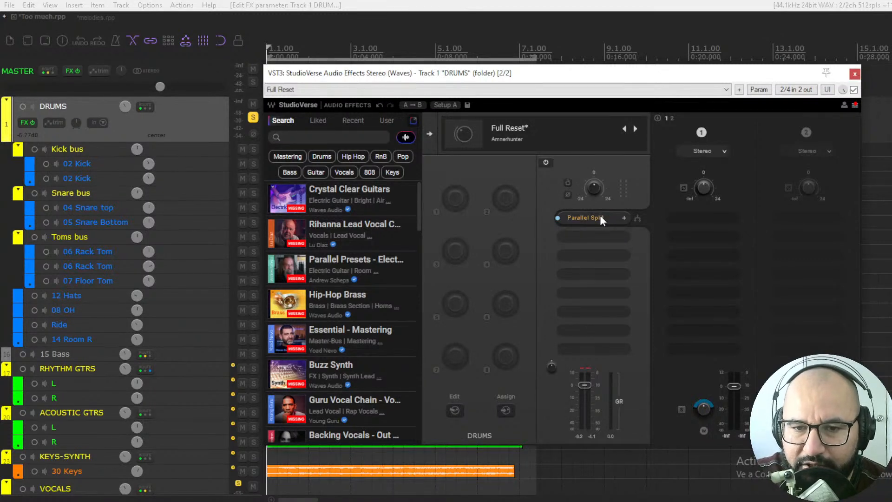
mouse_move(677, 217)
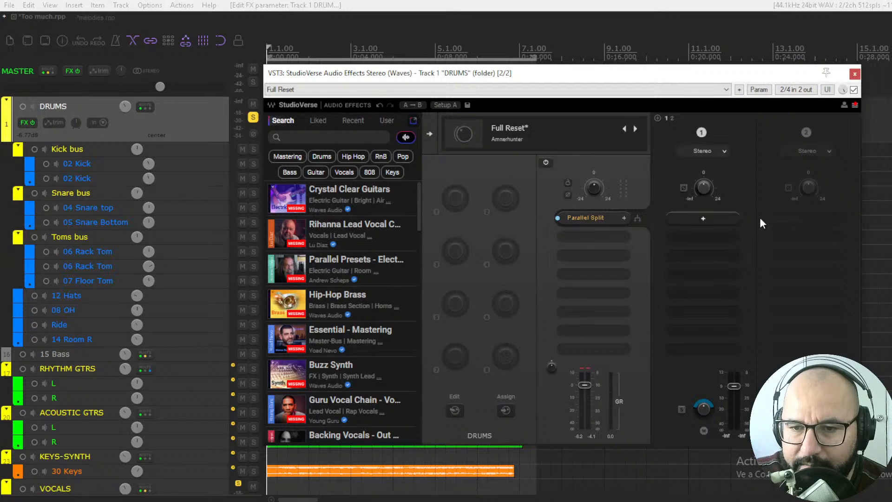
click(599, 220)
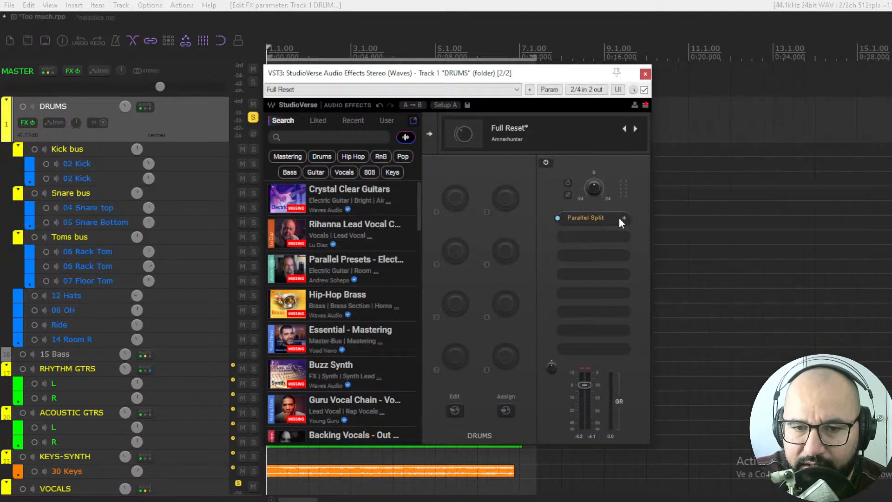
click(621, 216)
click(603, 216)
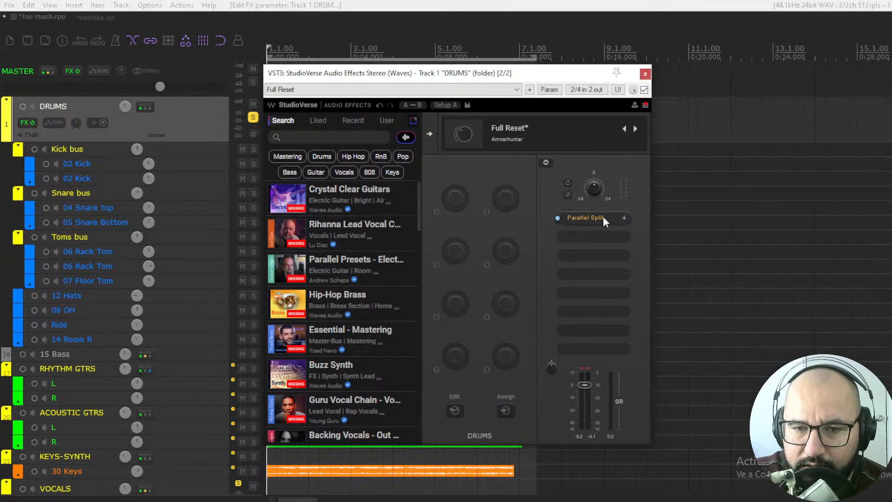
Replace the Parallel Split with a MultiBand Split and expand it to four bands.
right_click(602, 216)
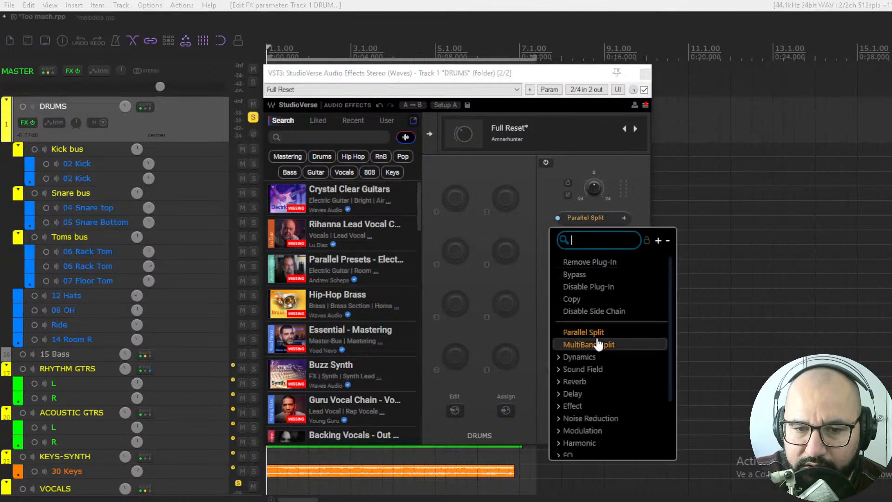
click(594, 348)
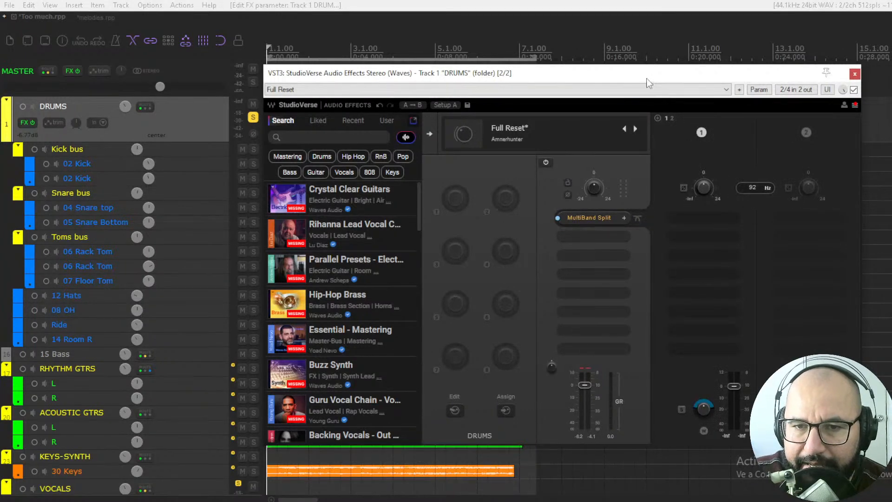
drag(641, 75, 437, 58)
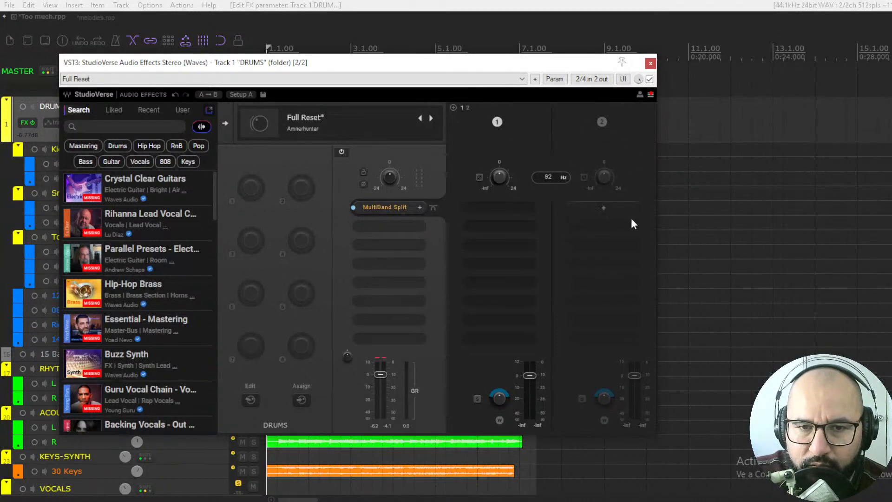
click(454, 107)
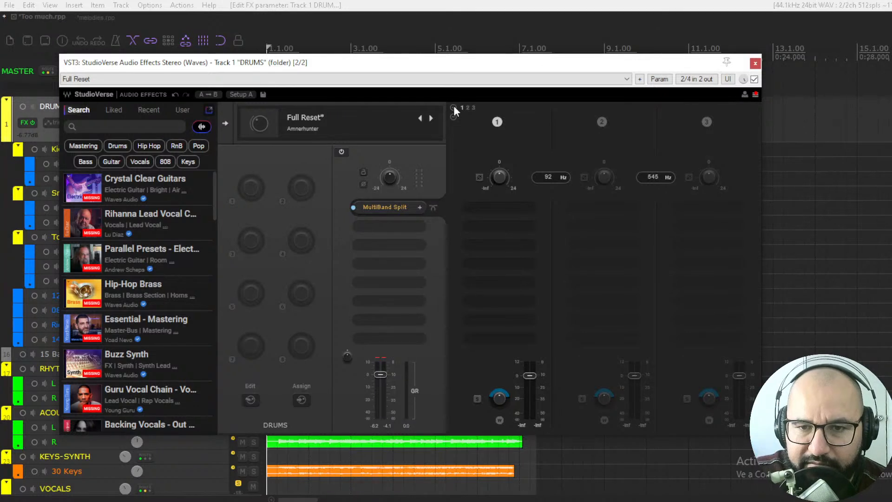
click(454, 107)
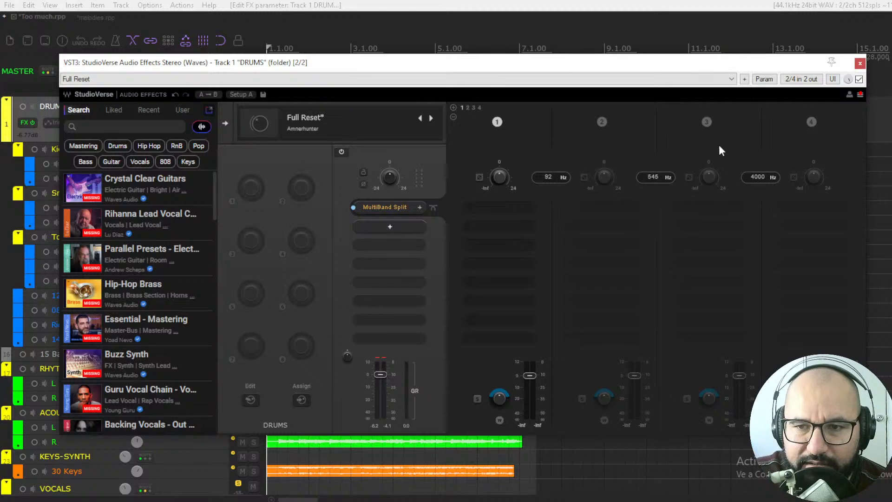
Reduce the MultiBand Split to two bands and remove it from the first rack slot.
click(453, 117)
click(453, 116)
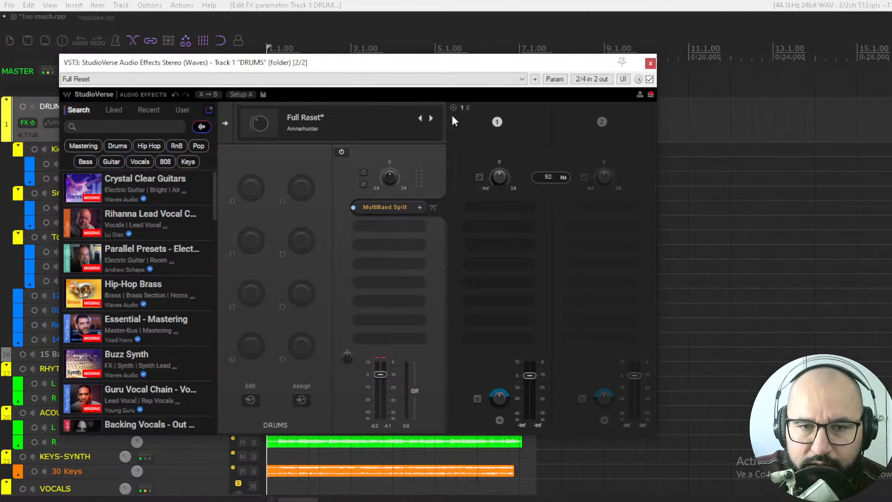
click(389, 205)
click(409, 252)
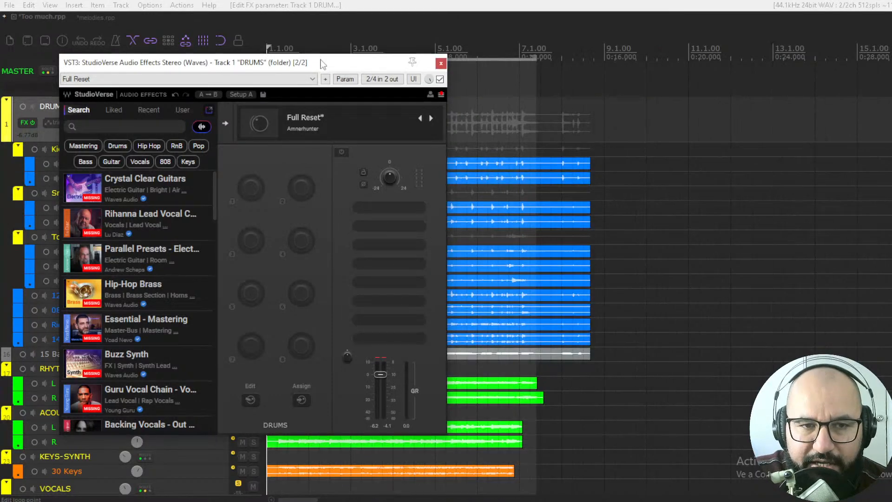
Insert the CLA-76 compressor from the Dynamics category in the first rack slot and close its plug-in window.
drag(322, 64, 455, 58)
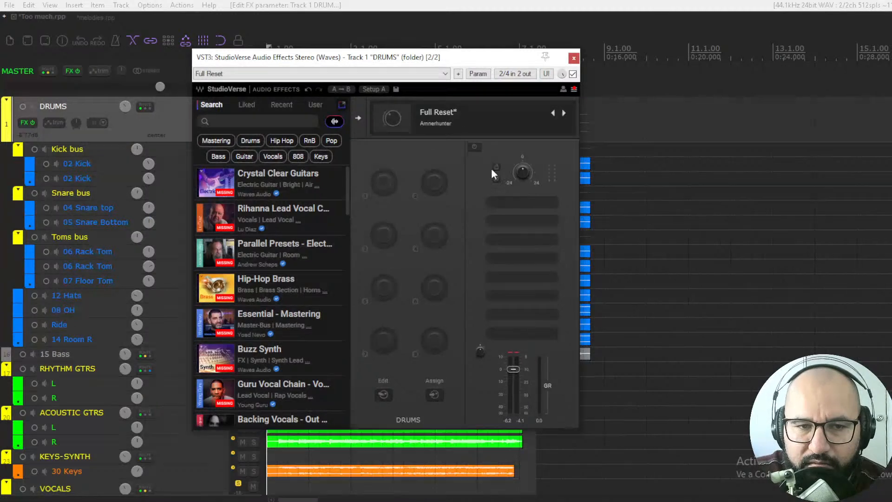
click(520, 203)
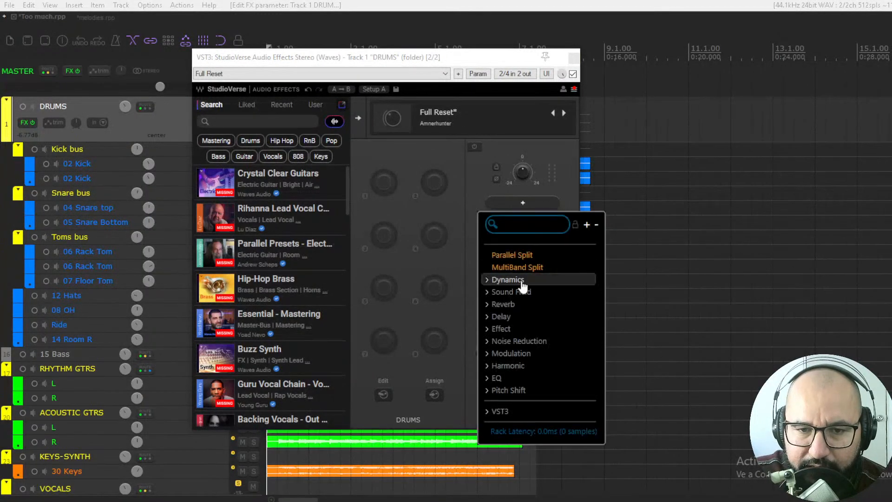
click(492, 281)
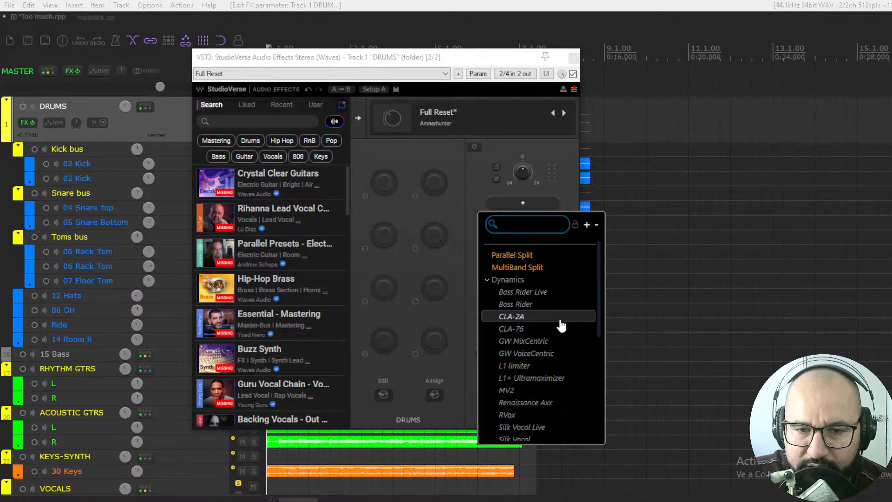
click(520, 335)
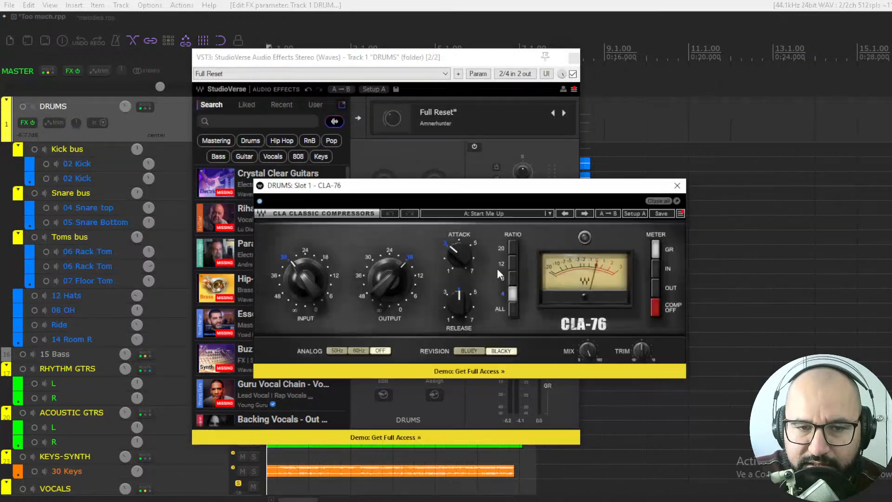
click(678, 185)
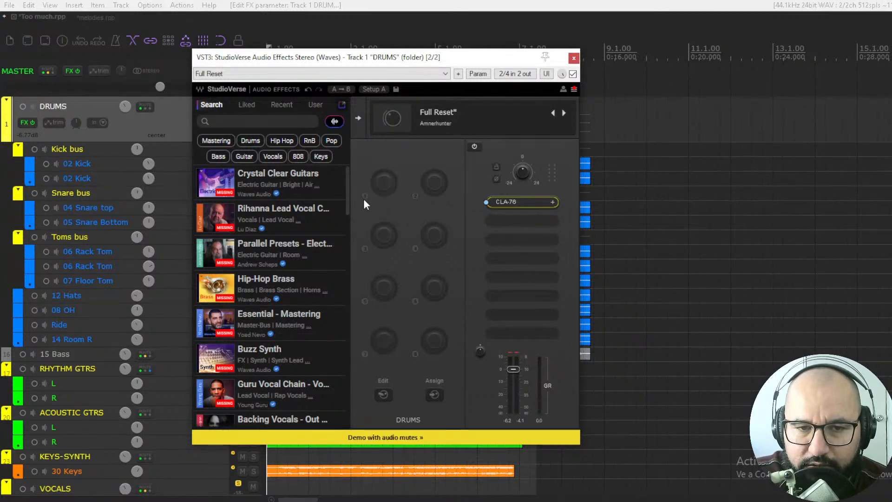
Assign the CLA-76 Attack parameter to the first macro knob, try turning it and check its assignment options.
click(389, 184)
mouse_move(413, 219)
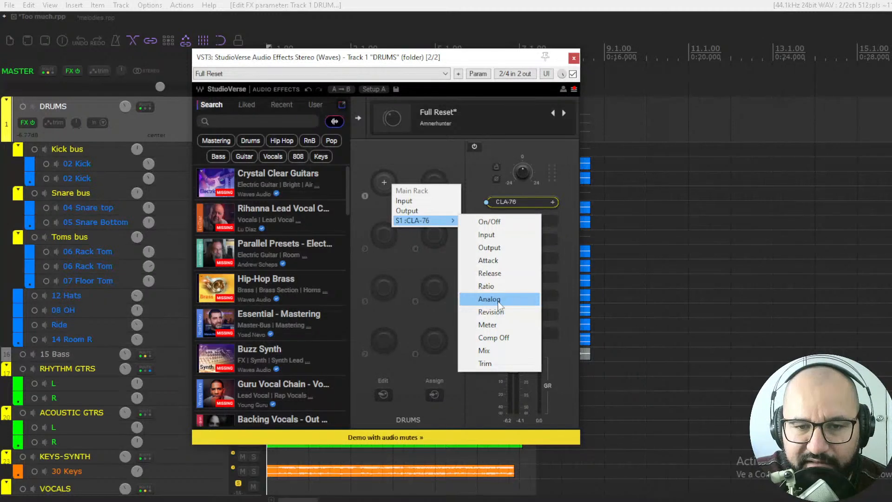
click(488, 261)
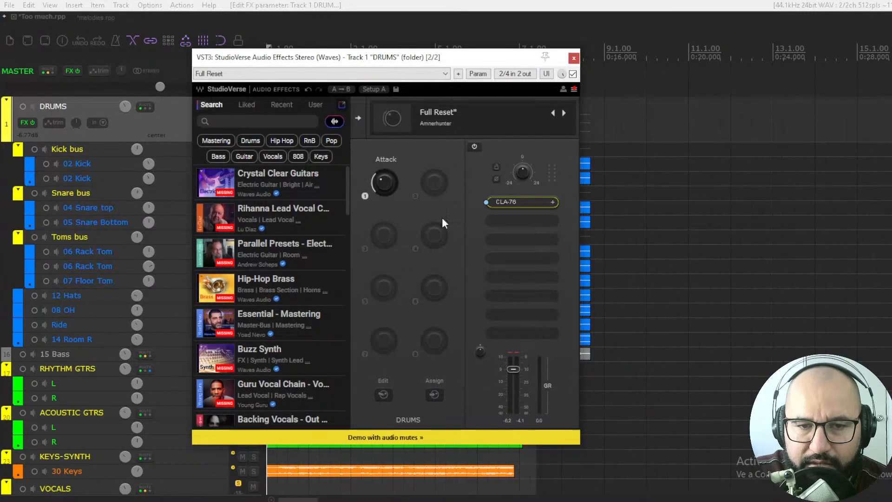
drag(383, 183, 383, 177)
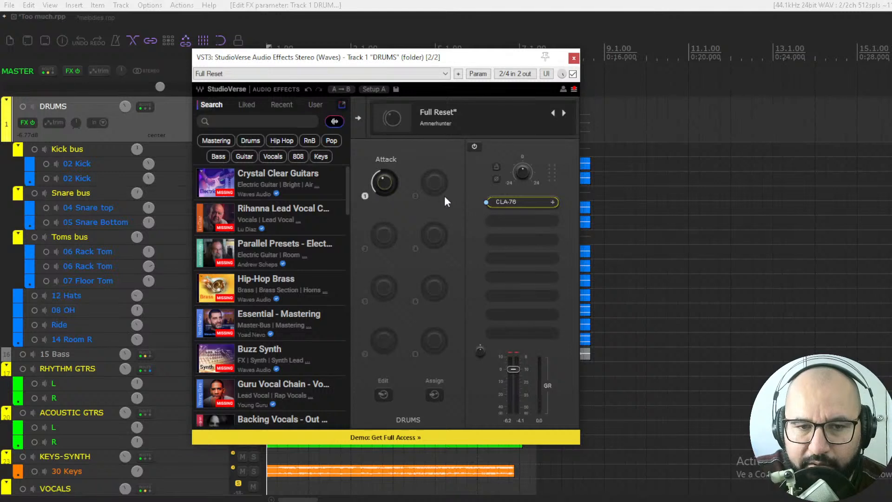
right_click(385, 182)
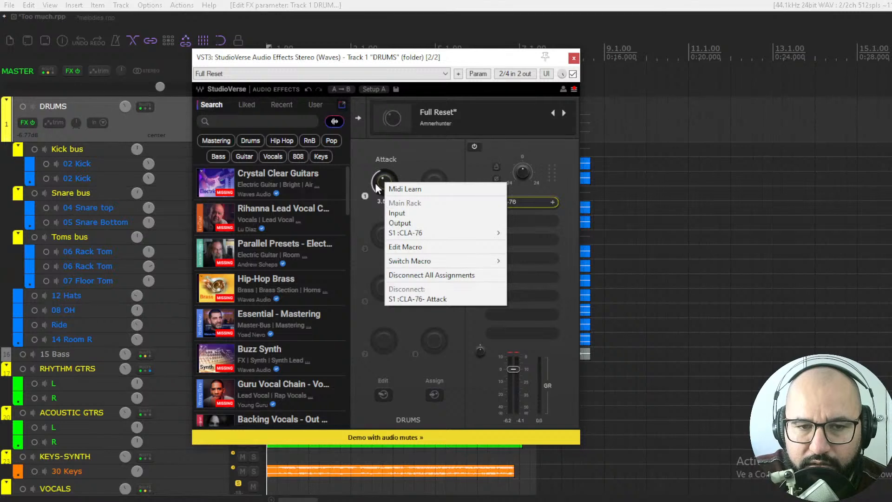
click(416, 160)
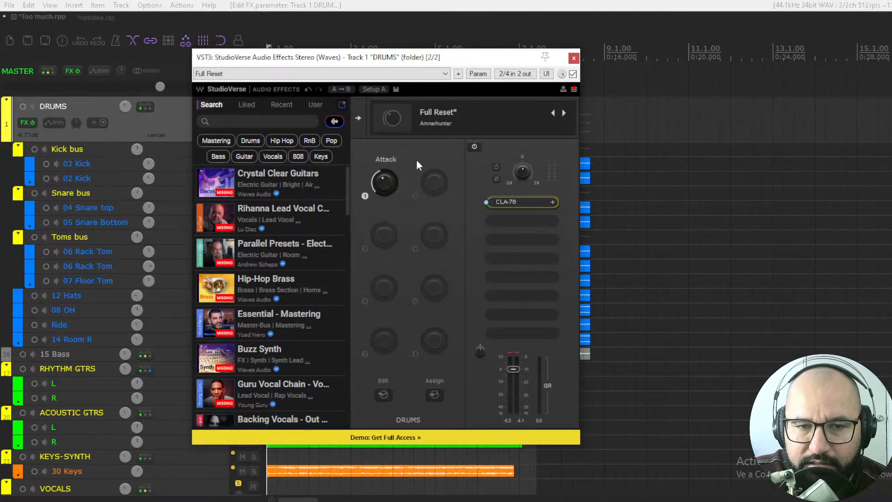
Remove the CLA-76 plug-in from the first rack slot.
click(524, 202)
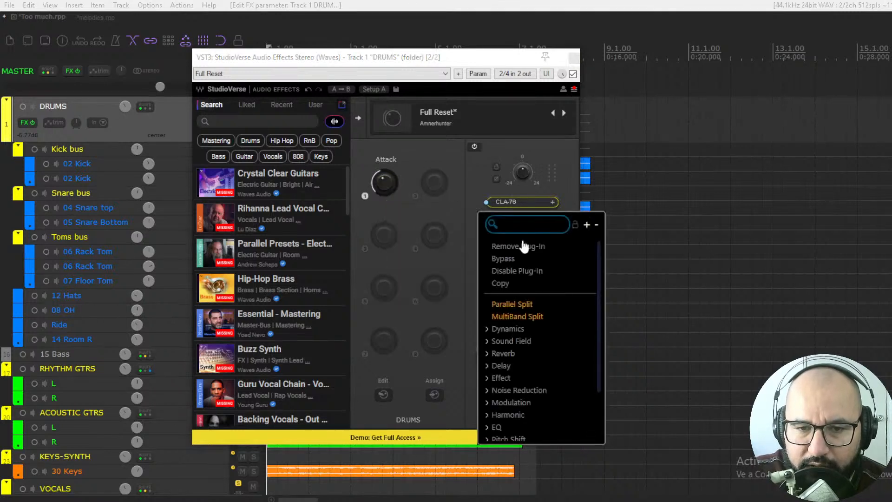
click(524, 246)
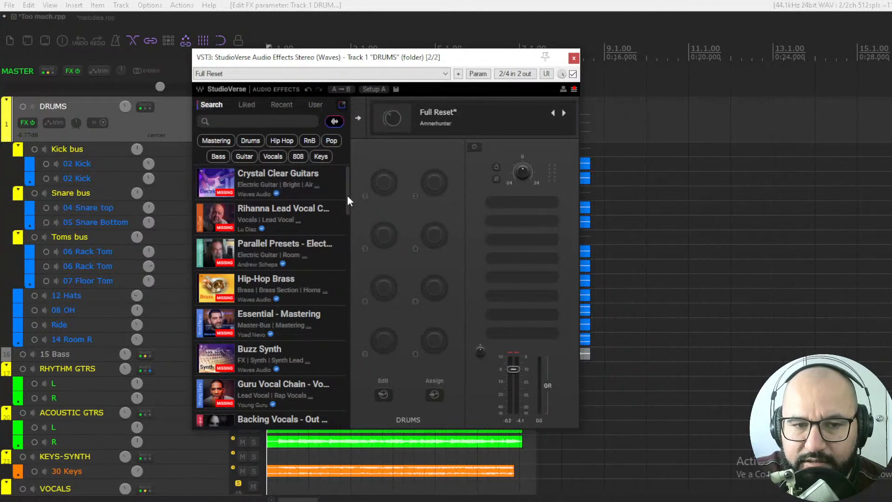
Filter the preset browser by the Drums tag, look through the presets and clear the filter.
drag(348, 196, 346, 222)
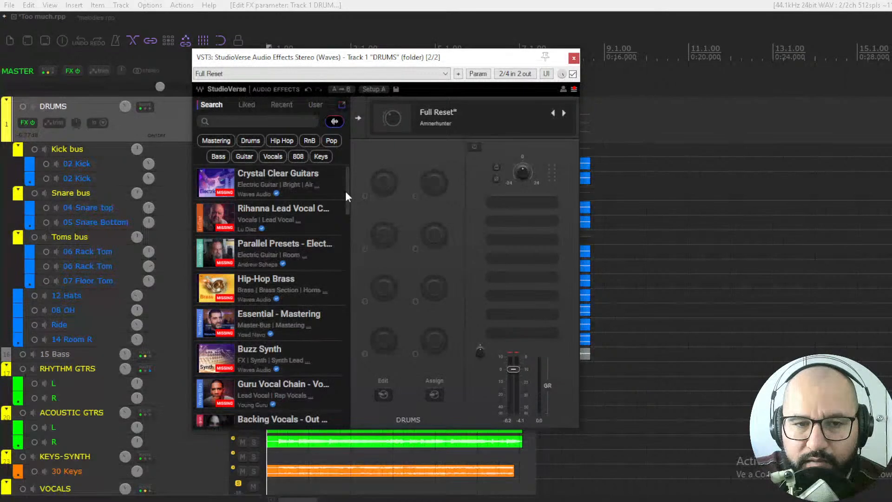
click(244, 121)
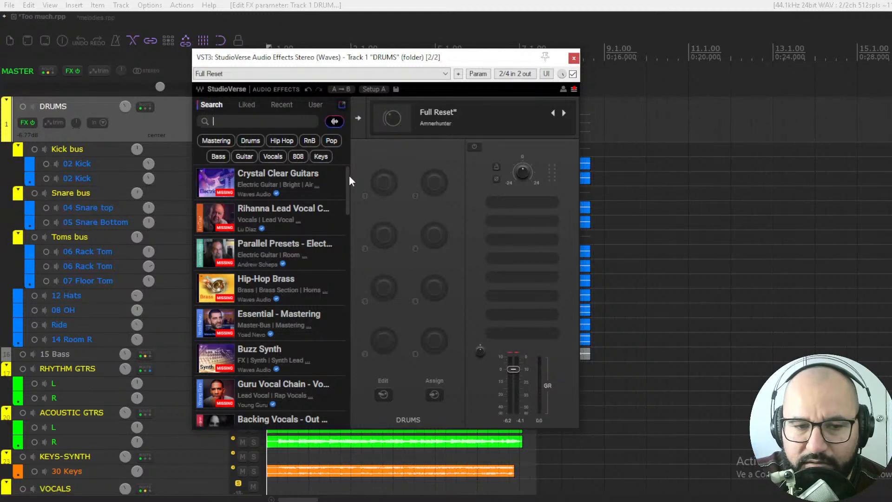
mouse_move(348, 193)
mouse_down()
mouse_move(347, 207)
mouse_move(347, 191)
mouse_up()
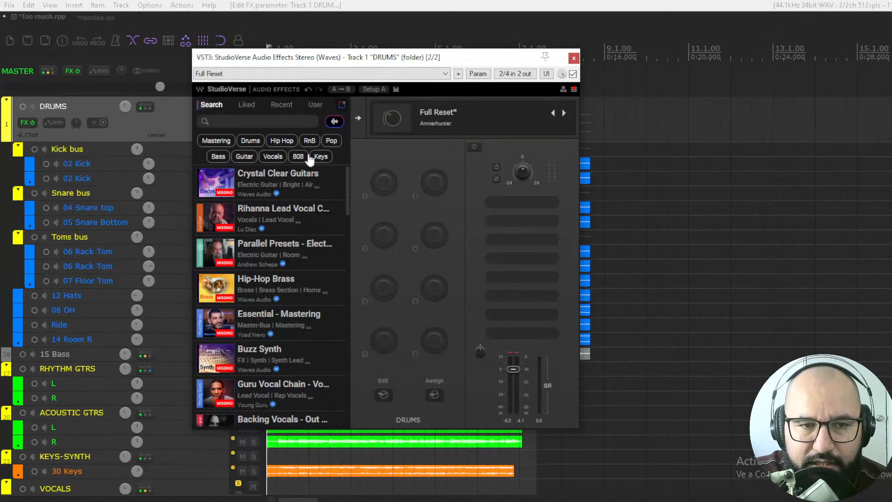
click(251, 141)
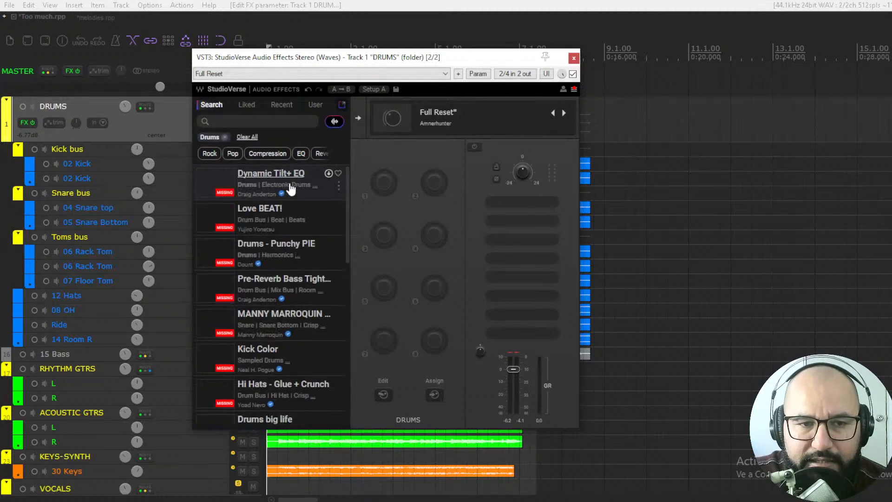
mouse_move(346, 181)
mouse_down()
mouse_move(346, 250)
mouse_move(348, 176)
mouse_up()
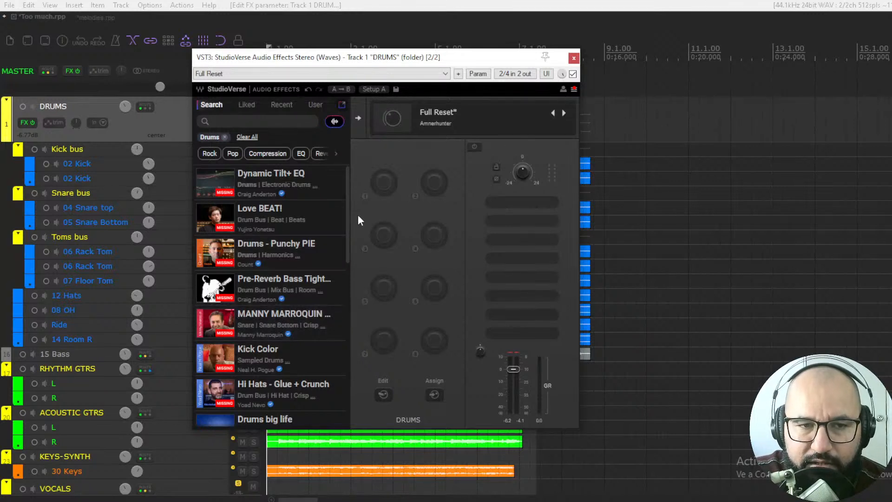
click(261, 120)
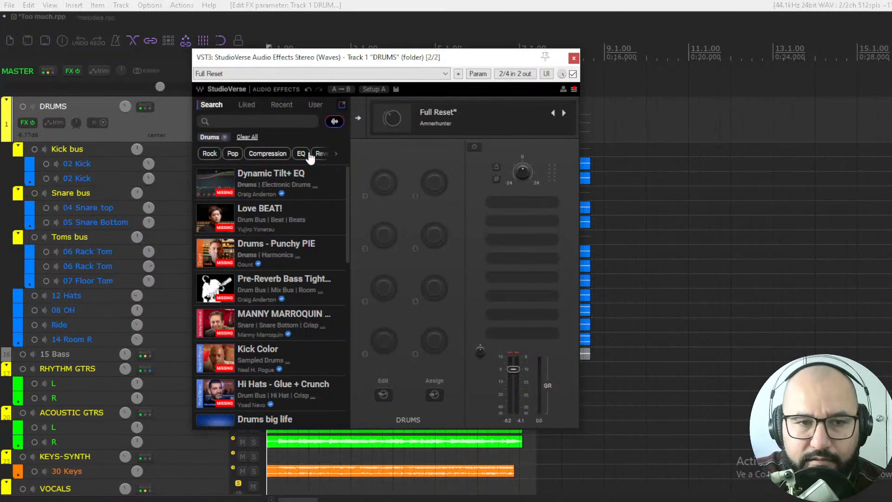
click(226, 138)
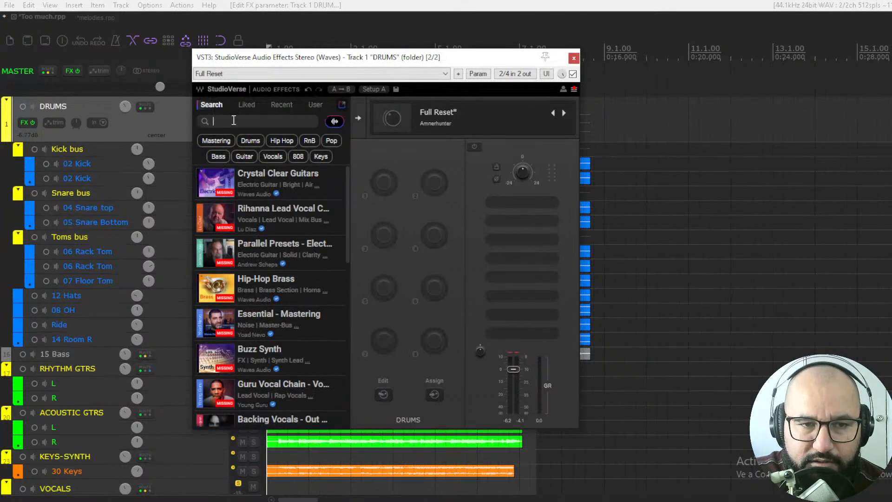
Search the preset library for "metal drums" and look through the matching presets.
text(metal)
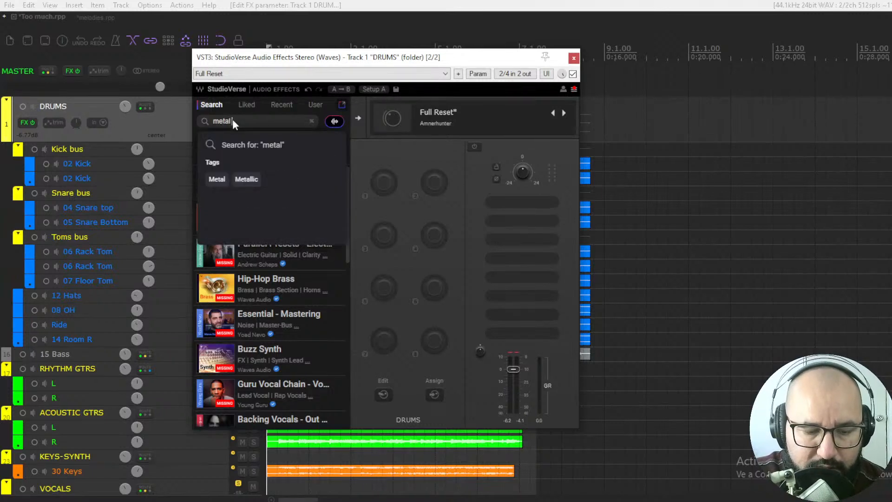
text( drums)
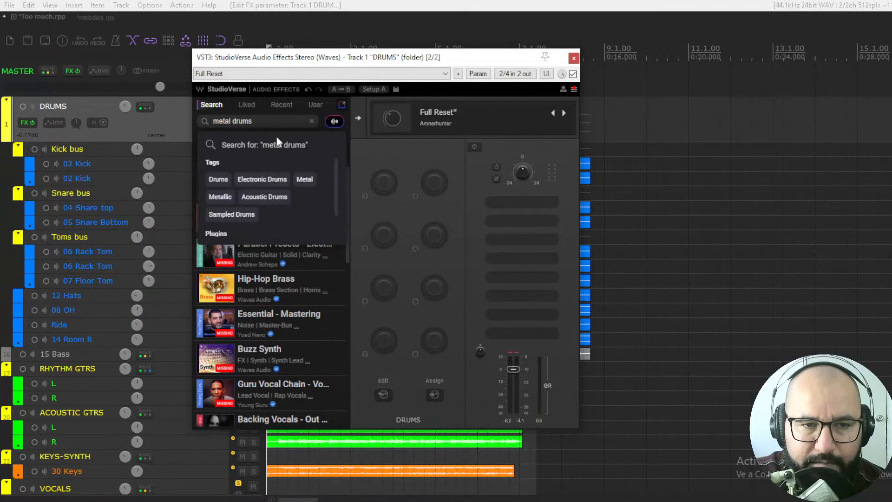
click(278, 144)
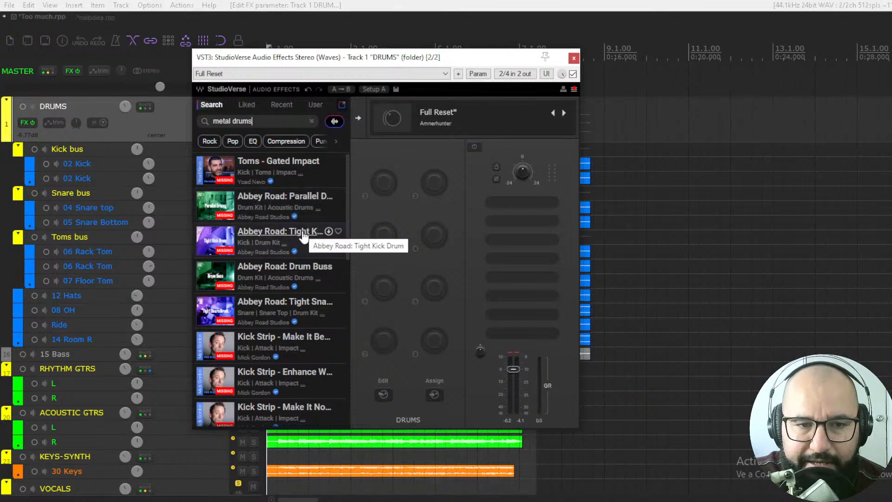
drag(347, 213, 356, 285)
scroll(325, 260, down, 5)
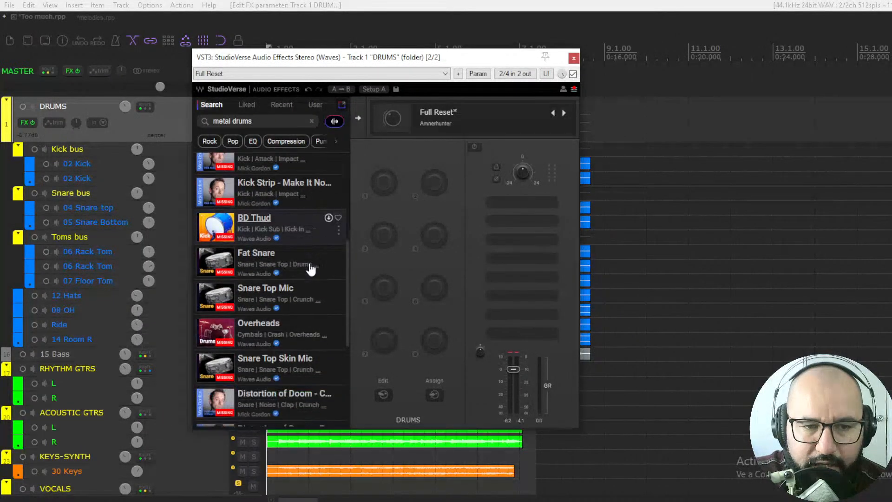
scroll(302, 242, down, 2)
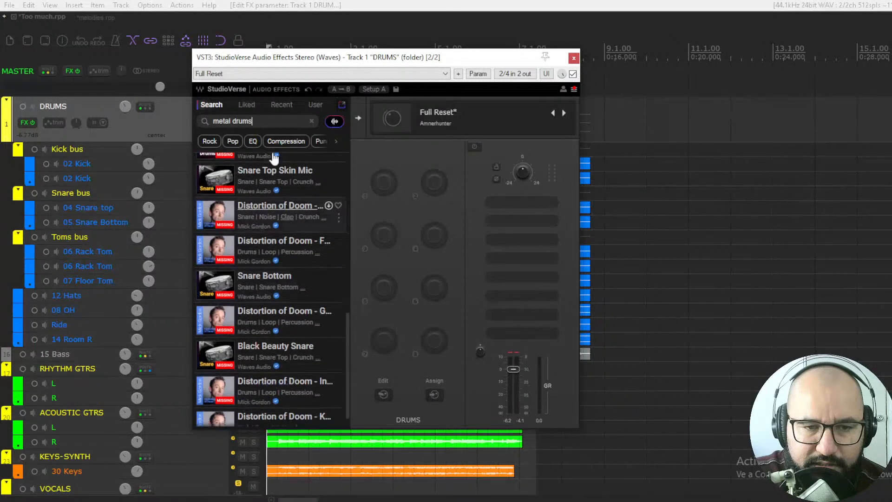
scroll(320, 274, down, 3)
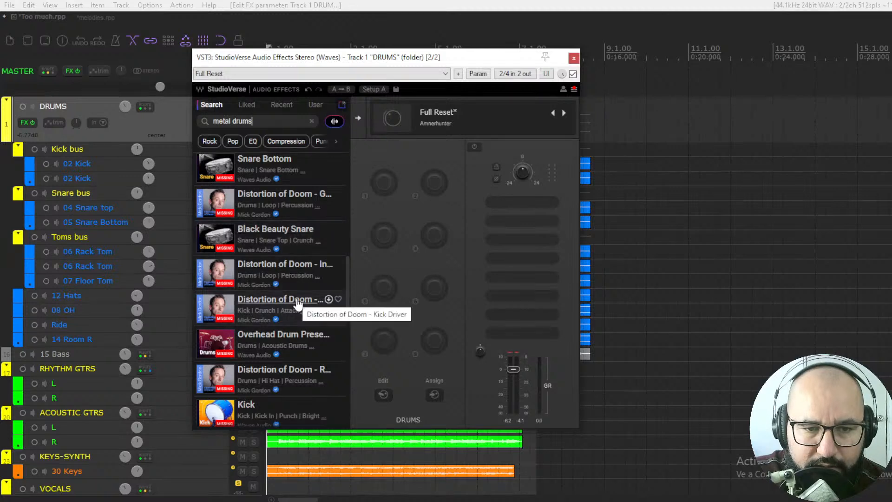
scroll(298, 304, down, 2)
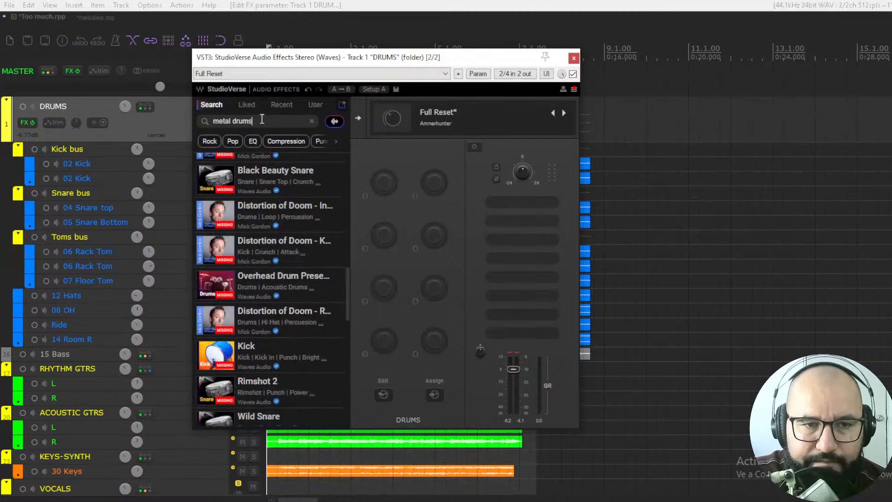
Search the preset library for "rock drum bus" and load the Essential - Drum Group Flanger preset.
drag(259, 121, 216, 120)
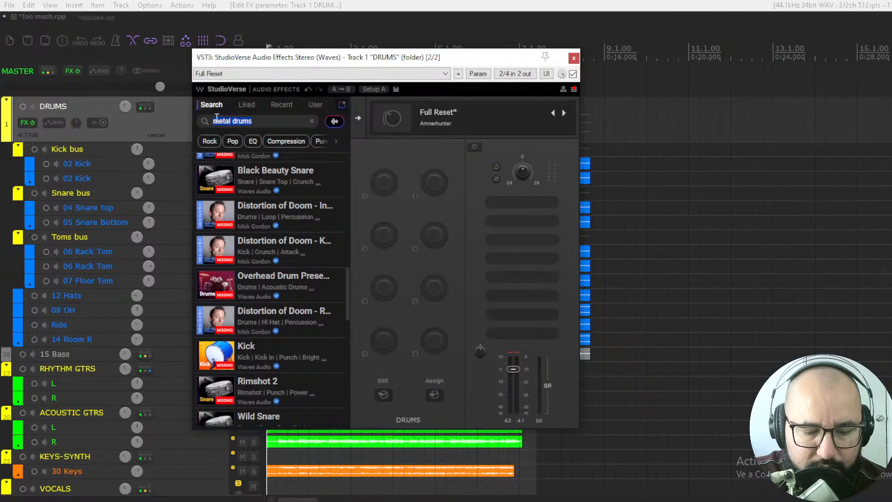
text(rock d)
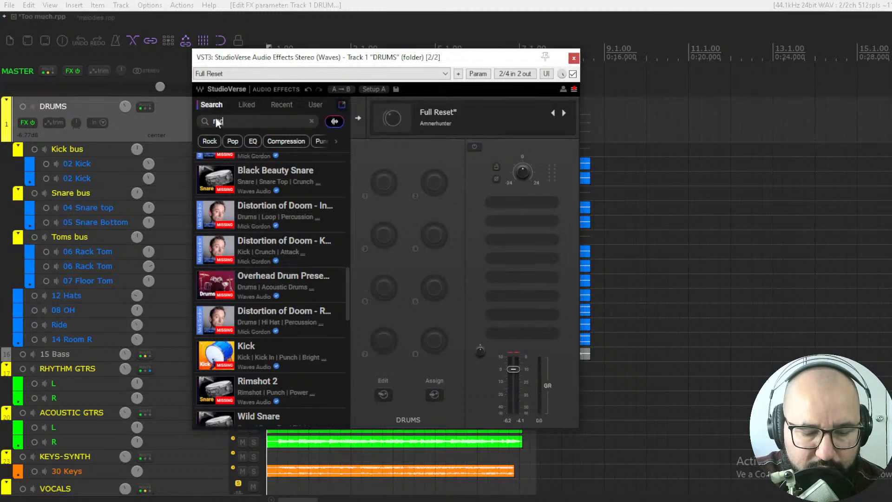
text(rum bus)
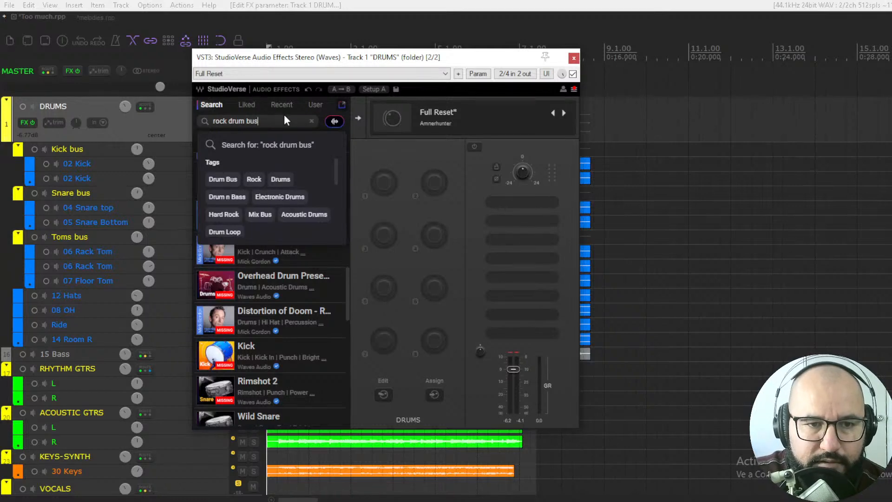
key(Return)
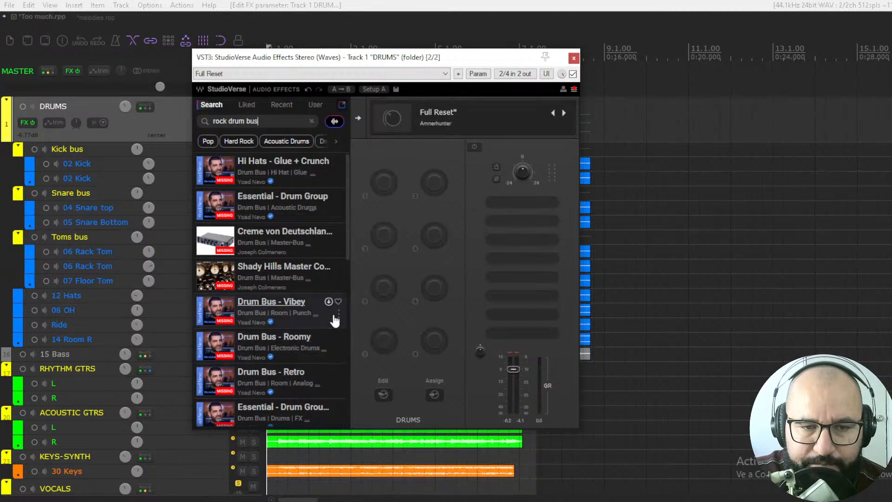
scroll(335, 319, down, 1)
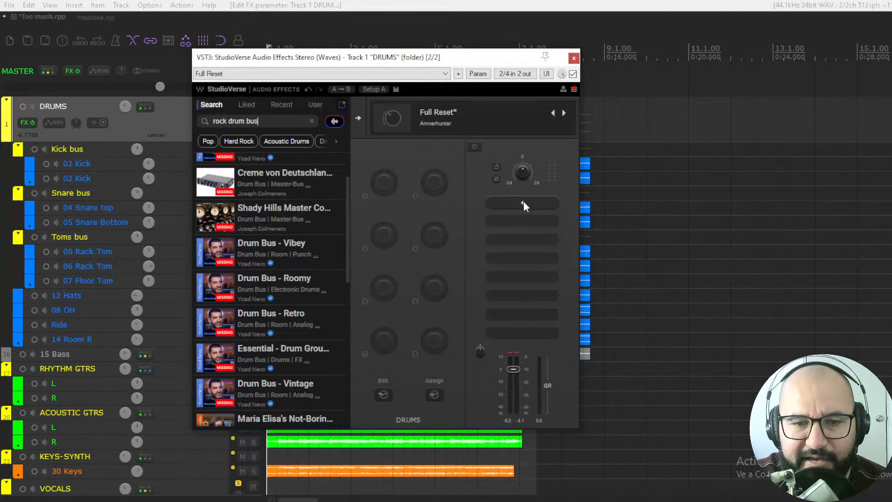
click(293, 354)
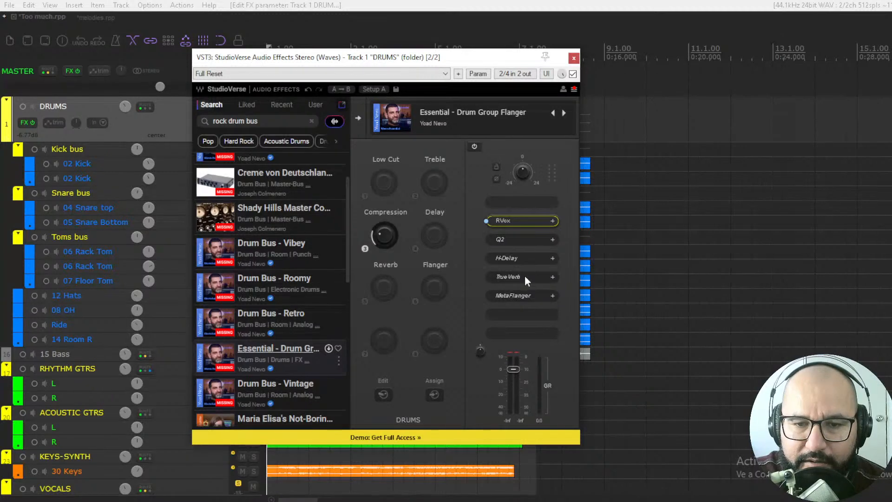
Check the RVox plug-in window and the MetaFlanger slot's options in the loaded chain, closing both.
click(518, 220)
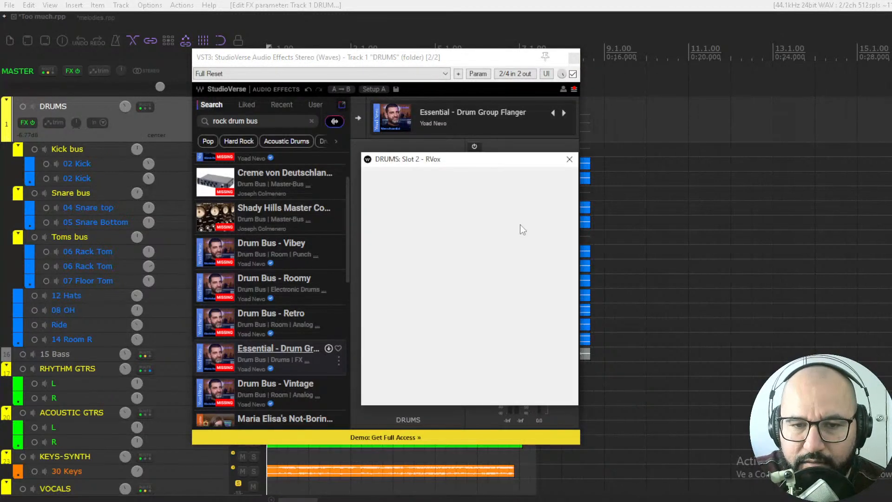
click(569, 160)
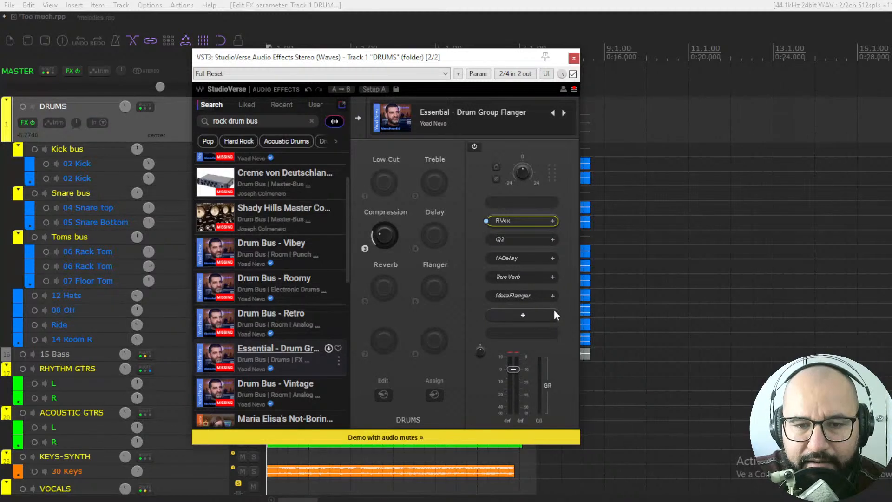
click(519, 295)
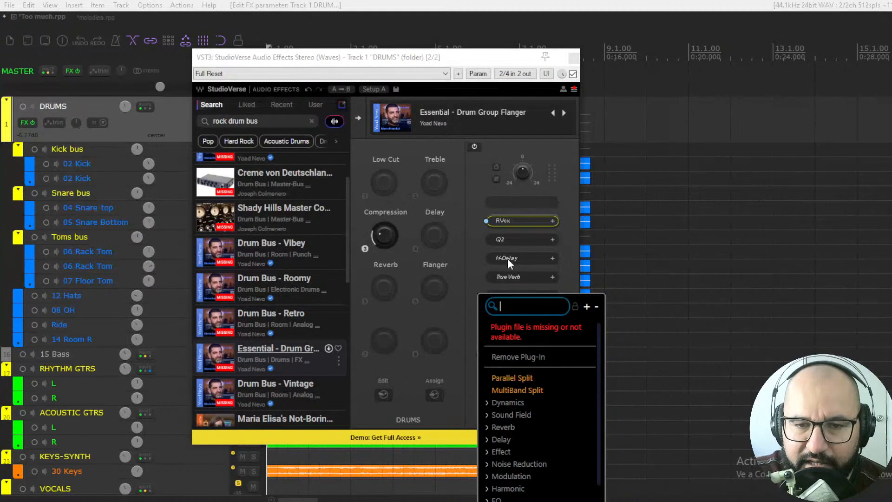
click(565, 254)
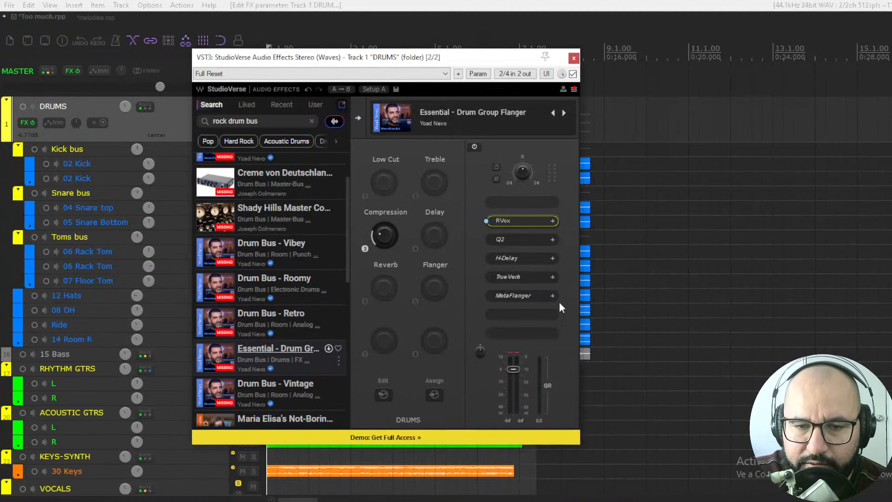
Insert FabFilter Pro-Q 3 from the VST3 plug-ins in slot 7, directly after MetaFlanger.
click(524, 316)
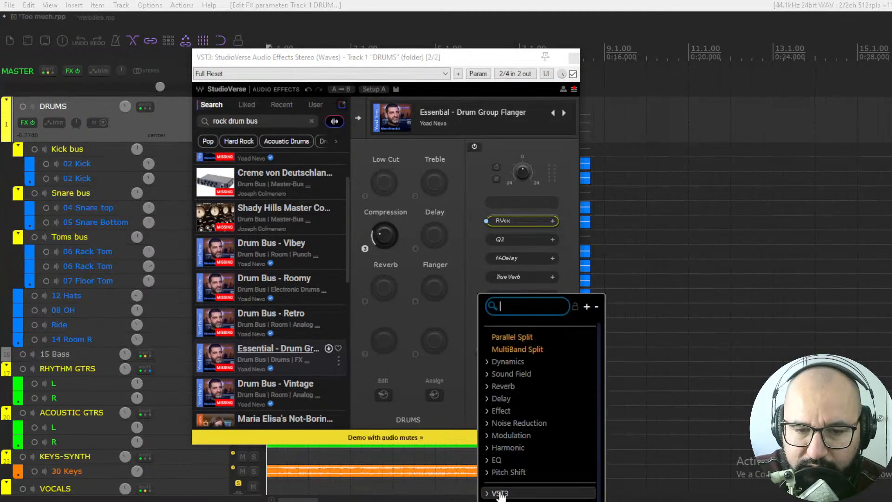
click(500, 494)
scroll(530, 439, down, 6)
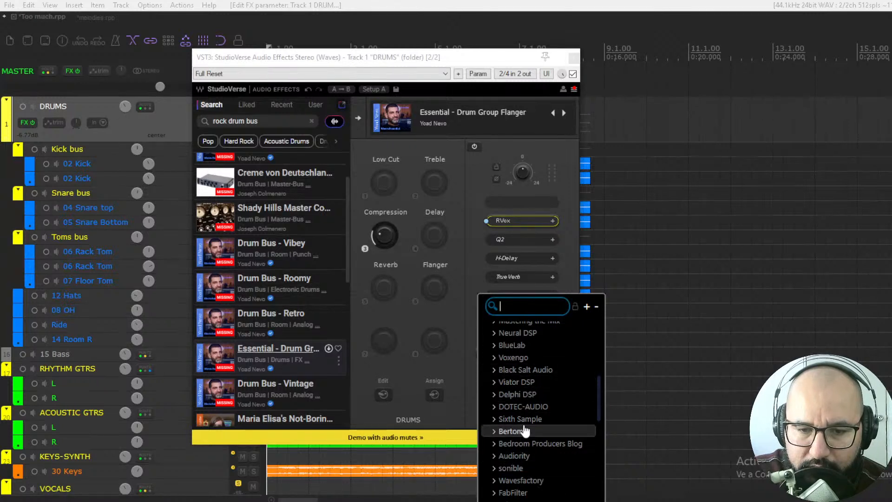
scroll(525, 431, down, 3)
click(517, 435)
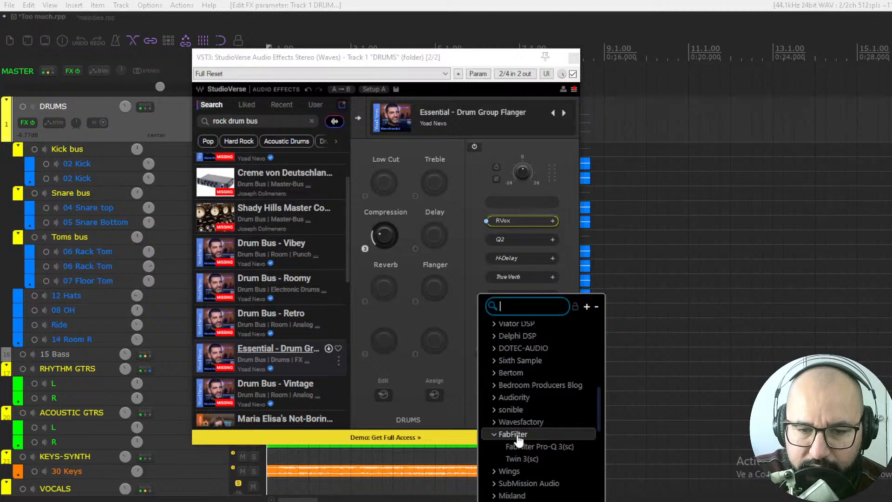
click(553, 447)
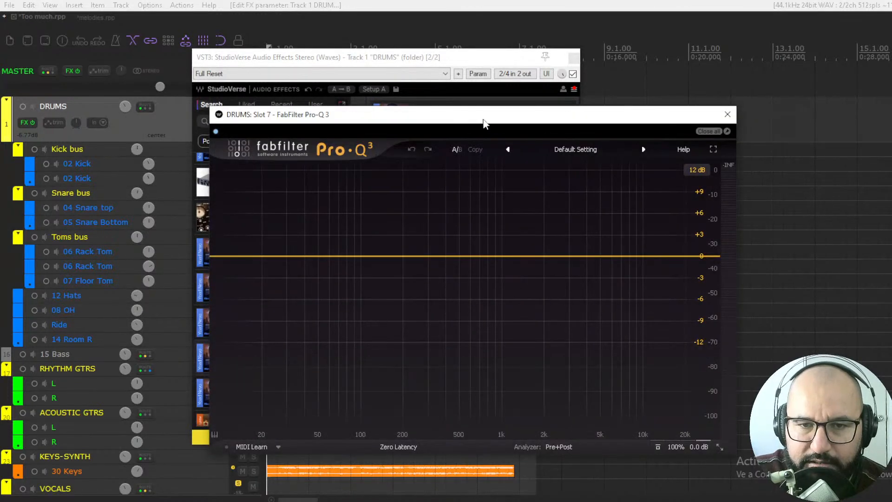
Close the FabFilter Pro-Q 3 window and move RVox to the slot directly after Pro-Q 3.
drag(484, 123, 442, 117)
click(689, 106)
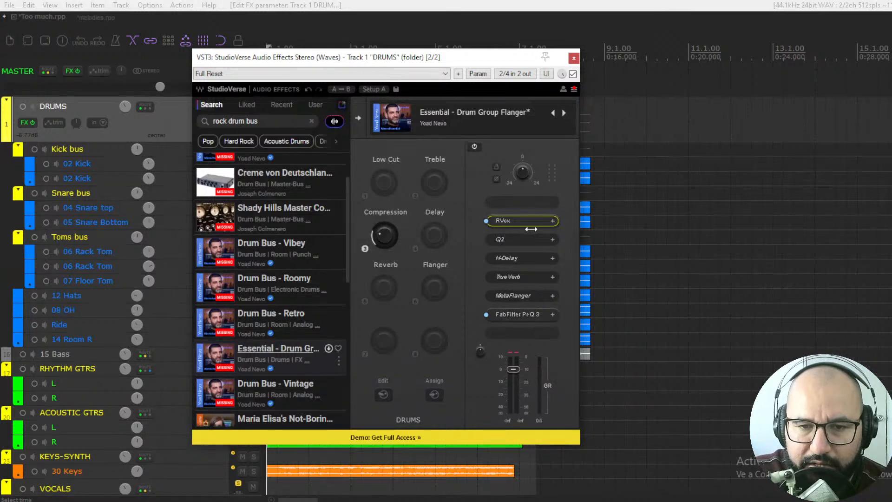
drag(529, 225, 523, 333)
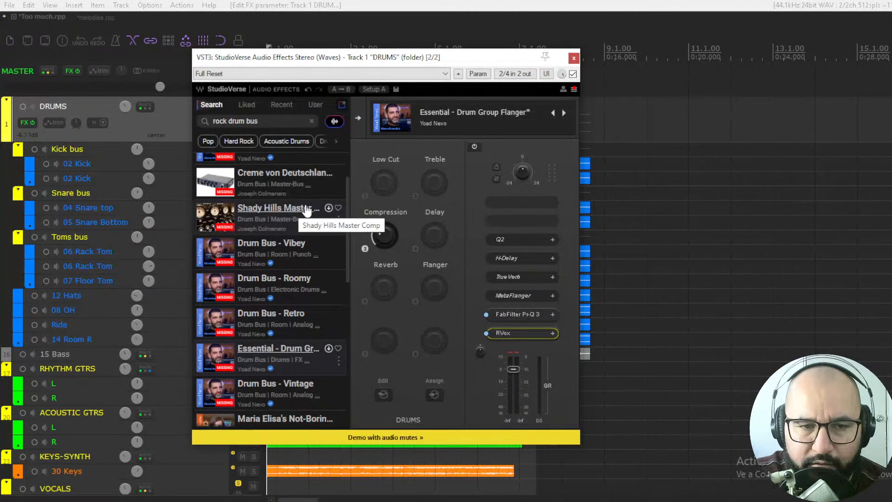
Compare the drum bus sound with StudioVerse bypassed and active, leaving the plug-in enabled.
drag(349, 210, 347, 179)
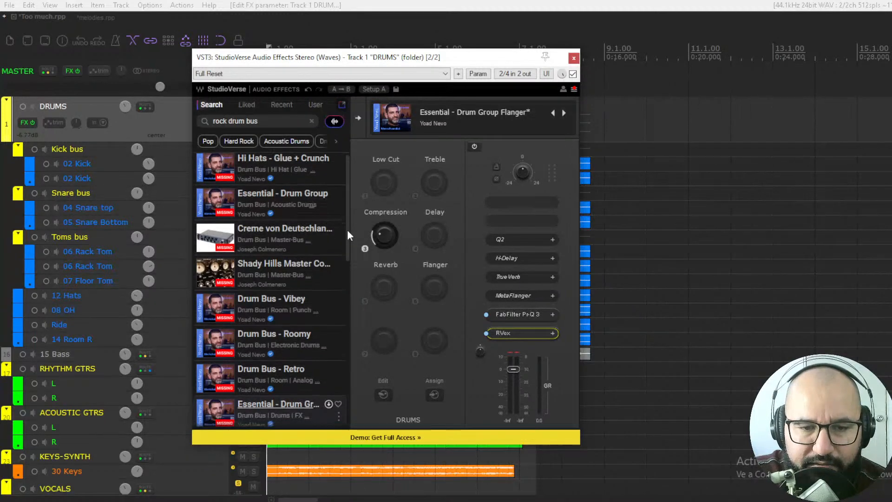
drag(347, 229, 348, 294)
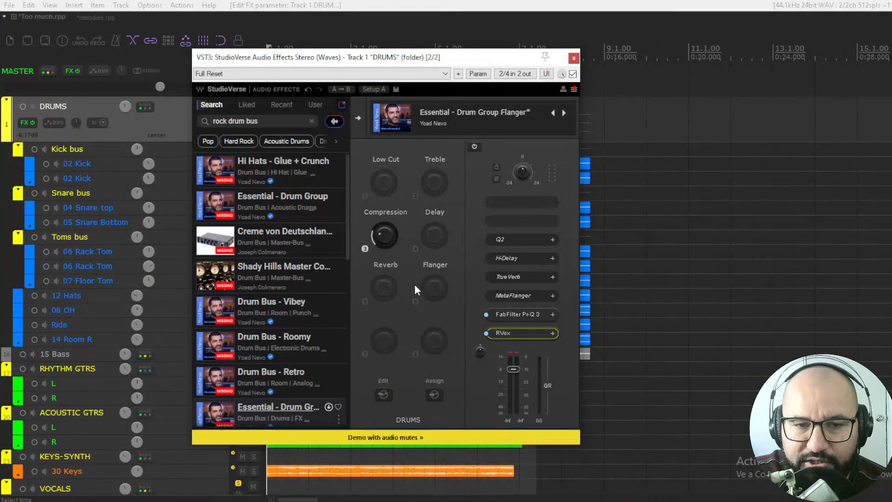
drag(447, 54, 440, 52)
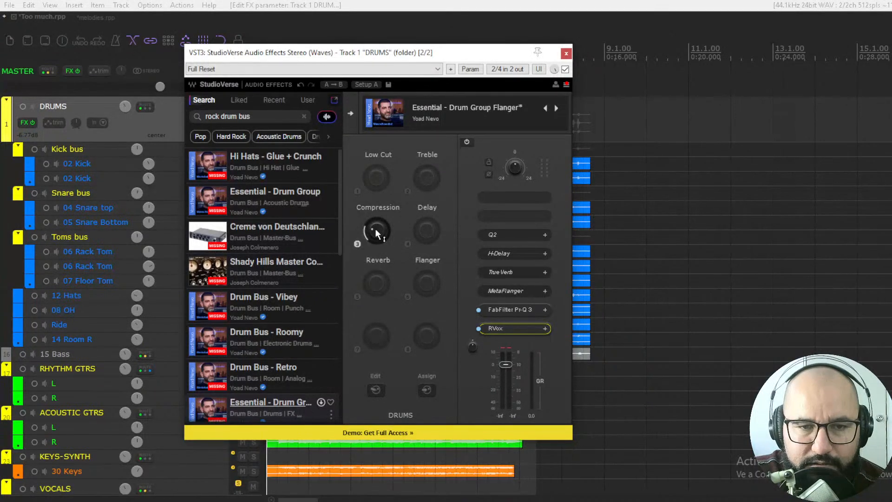
click(565, 69)
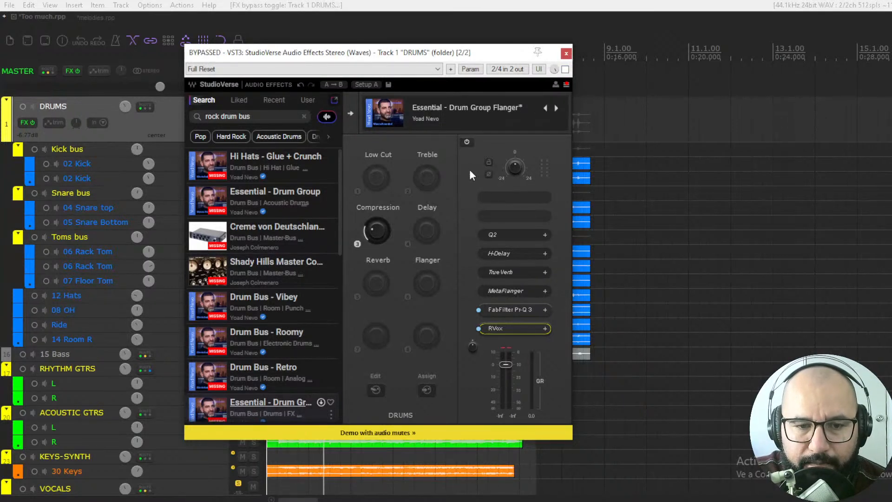
click(565, 69)
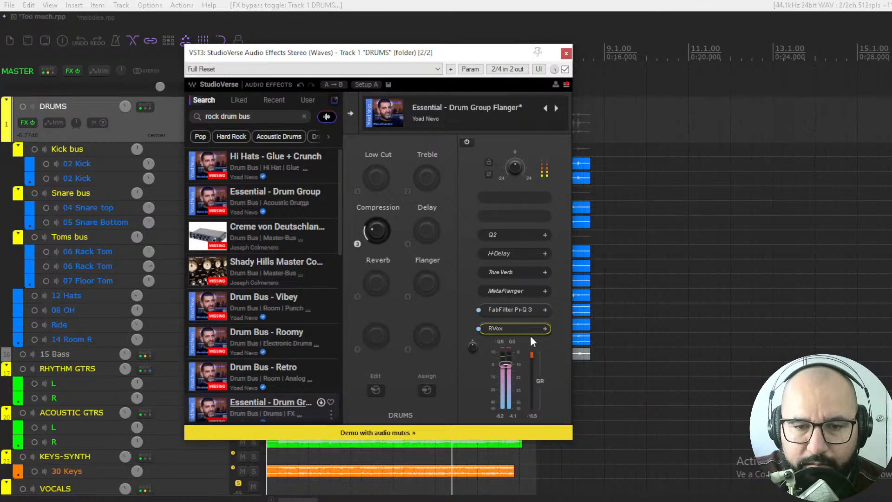
Set the RVox compression threshold in slot 8 to -12.8 and close its window.
click(515, 329)
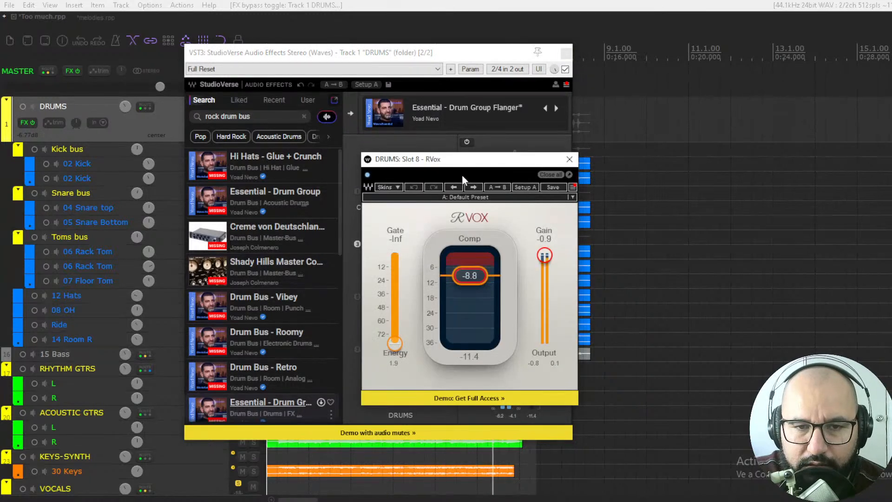
drag(470, 276, 470, 279)
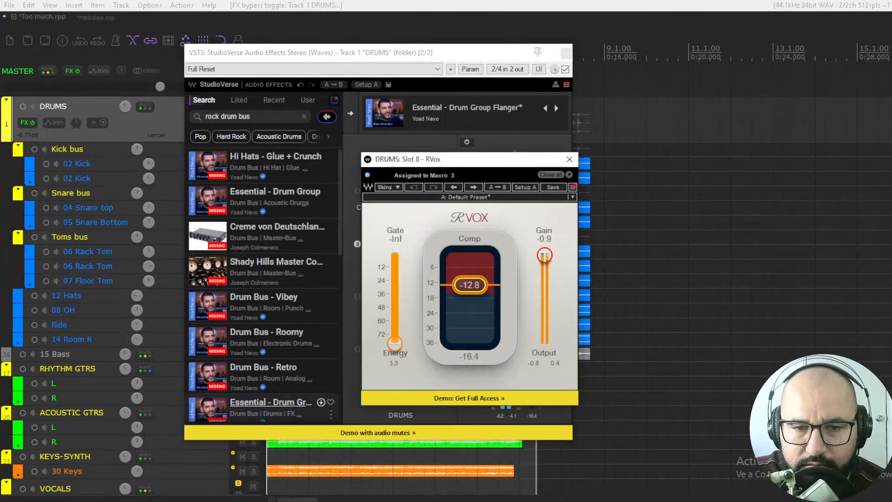
click(569, 160)
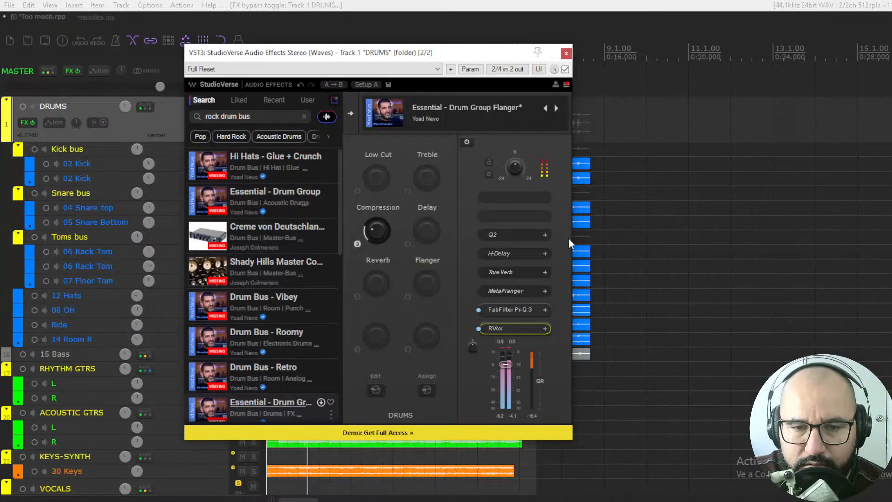
Replace FabFilter Pro-Q 3 in slot 7 with Magma Lil Tube from the Harmonic plug-ins.
click(513, 307)
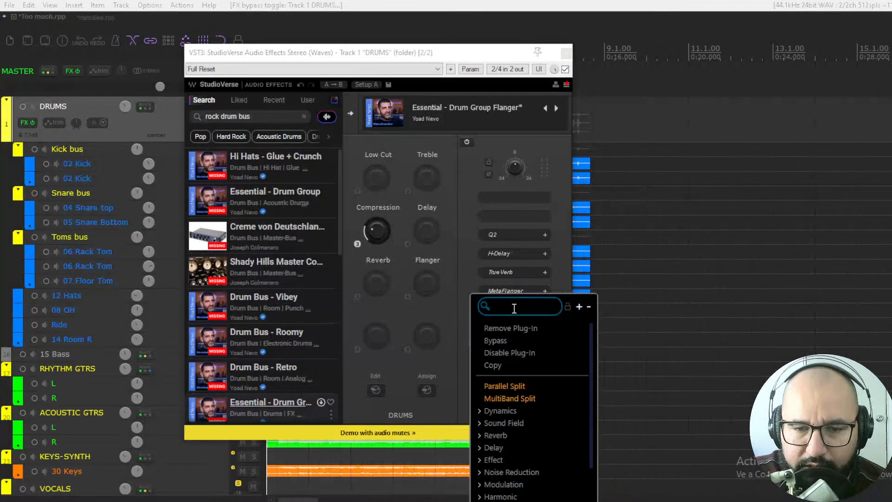
scroll(525, 434, down, 2)
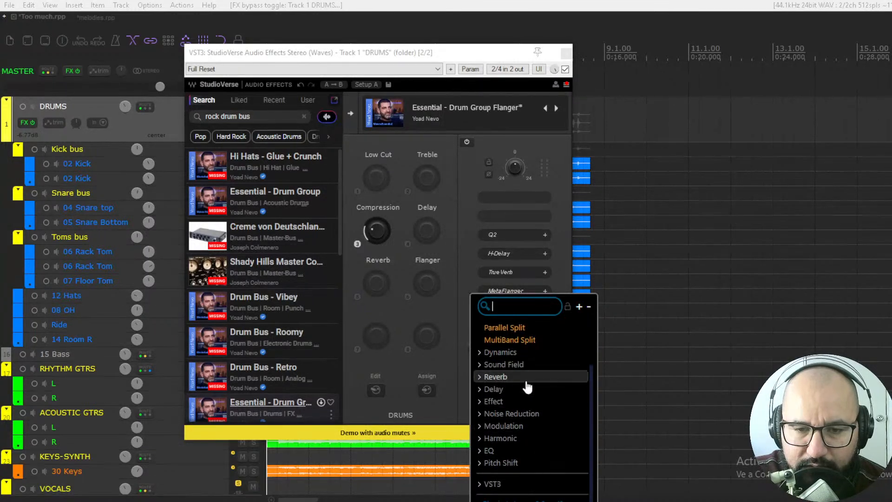
click(511, 439)
scroll(517, 433, down, 1)
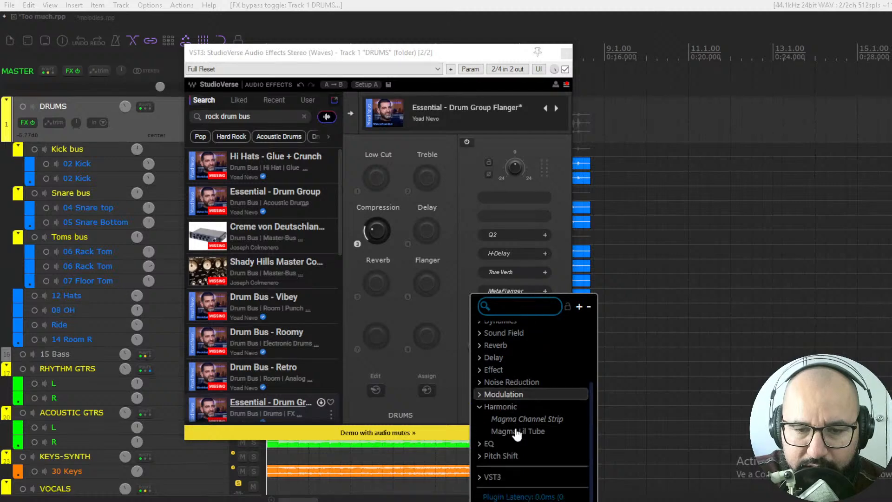
click(516, 432)
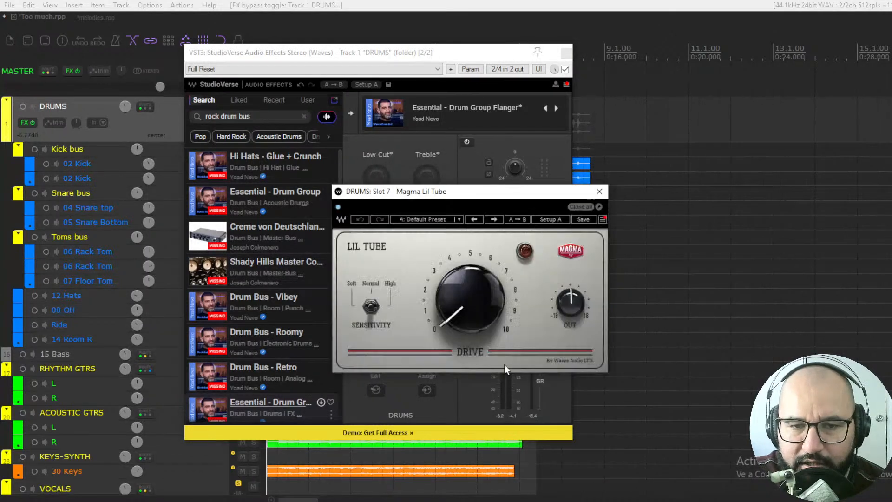
Set Magma Lil Tube's drive to about 7 and its output to -2.2 dB, and close its window.
drag(461, 313, 461, 222)
drag(576, 300, 576, 305)
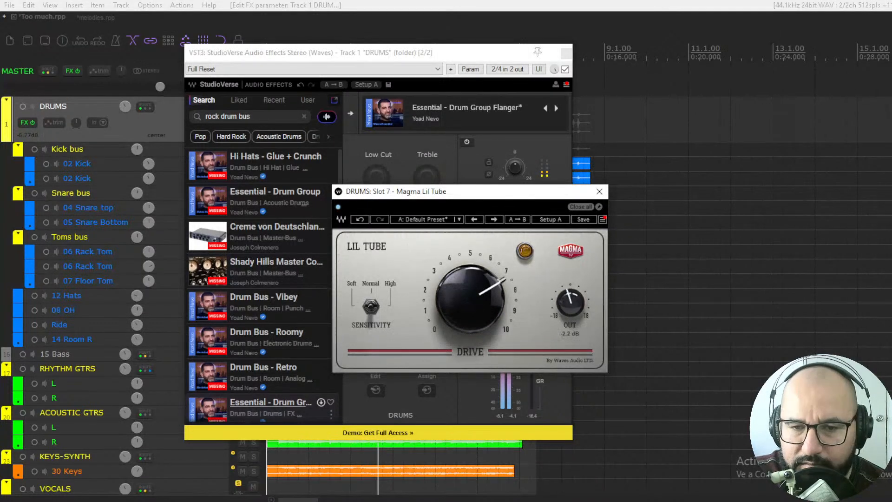
click(599, 191)
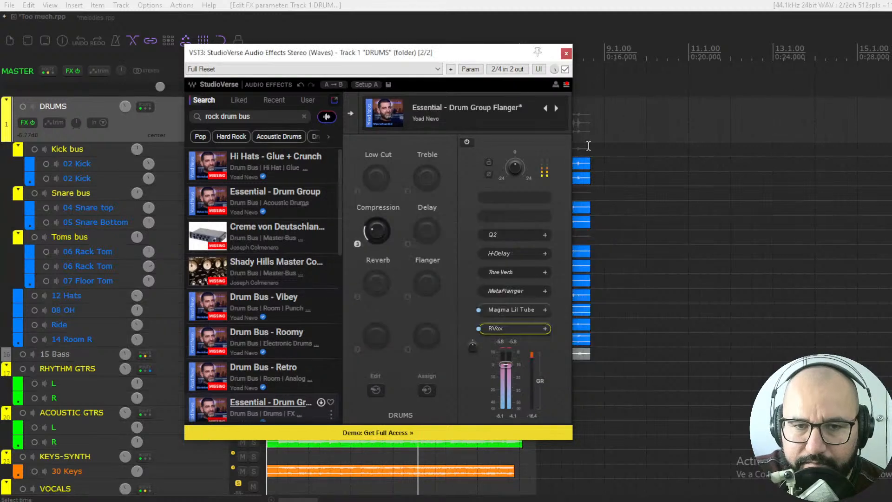
Compare the edited chain bypassed and active, and raise the Compression macro to about its midpoint.
click(565, 68)
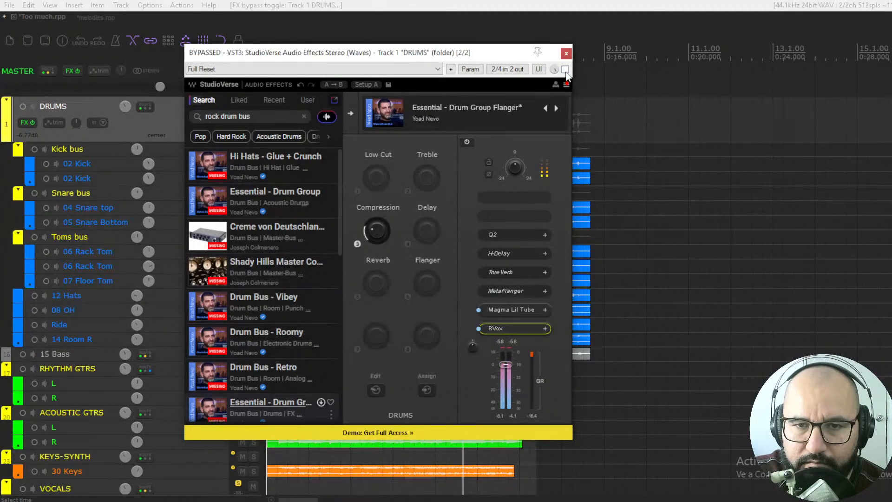
click(565, 69)
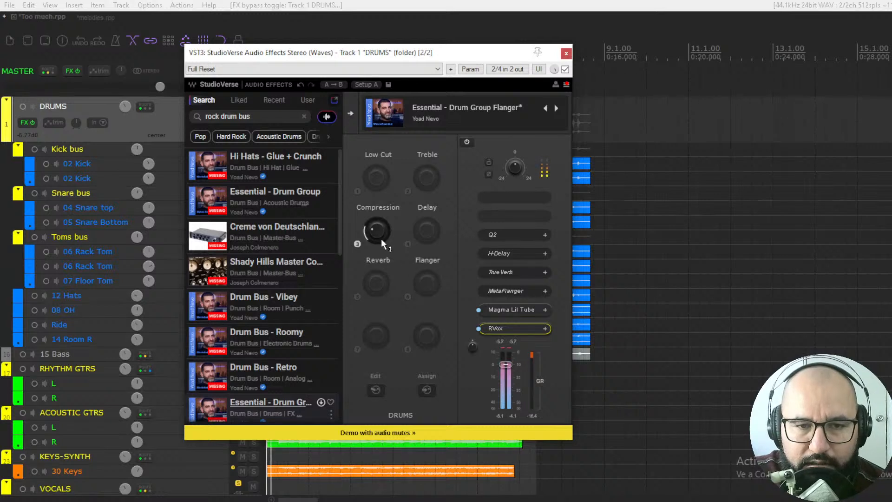
drag(381, 239, 381, 224)
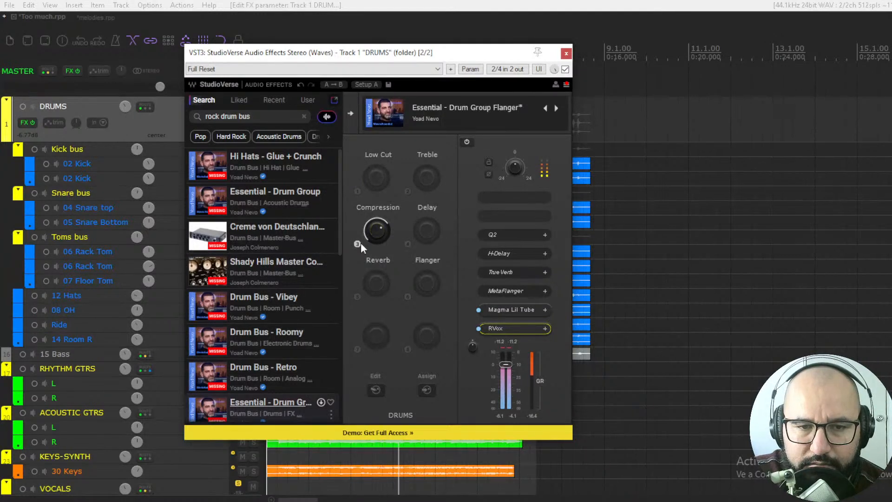
drag(372, 231, 371, 246)
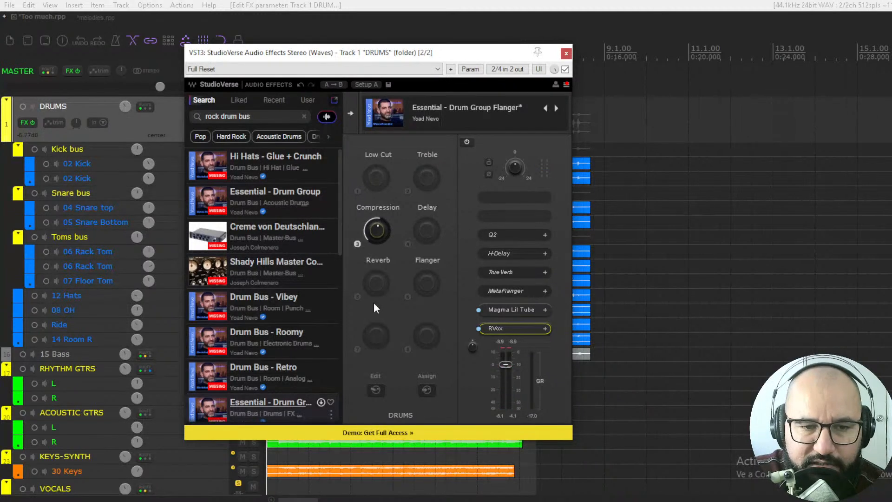
Load the Drum Bus - Roomy preset and check its MV2 and L1 limiter windows, closing both.
click(290, 341)
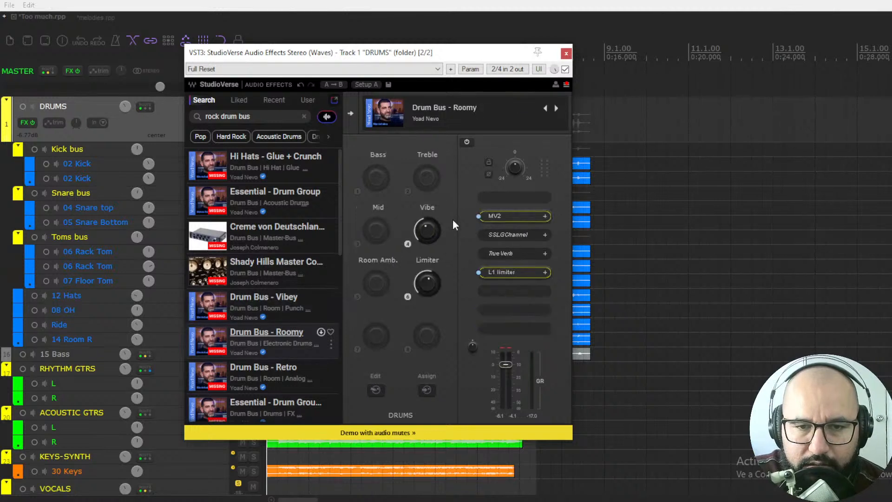
click(511, 214)
click(565, 162)
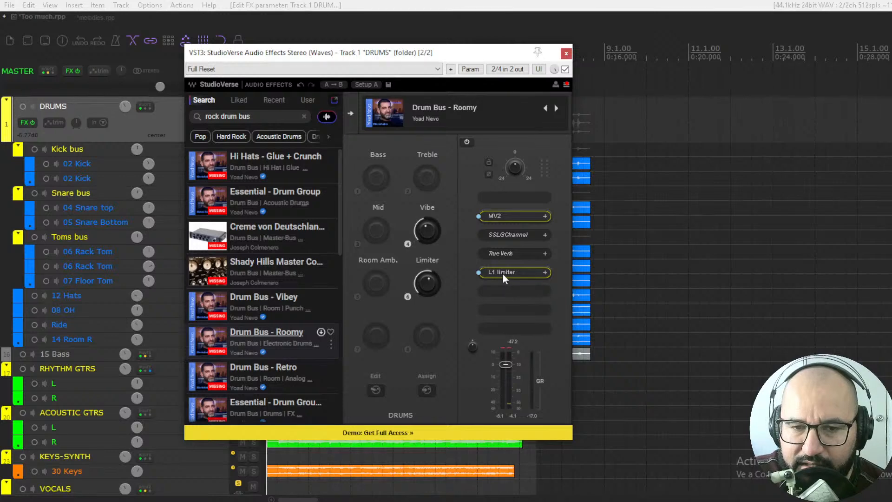
key(space)
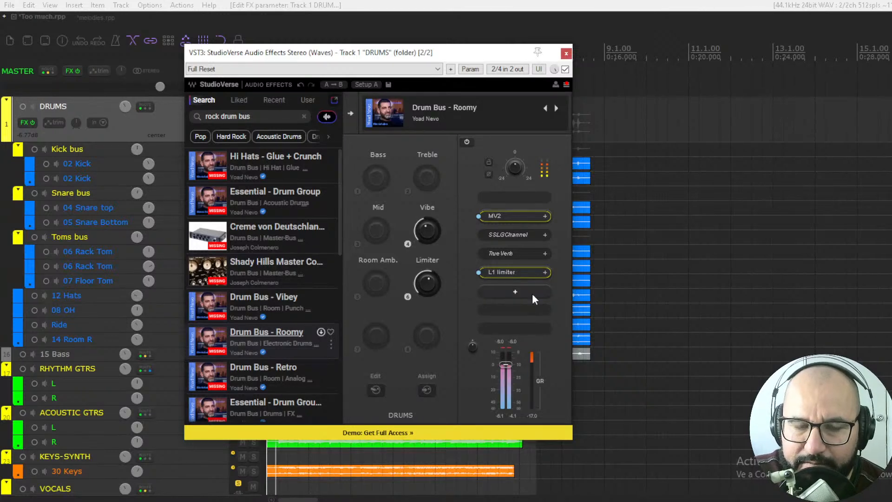
click(520, 273)
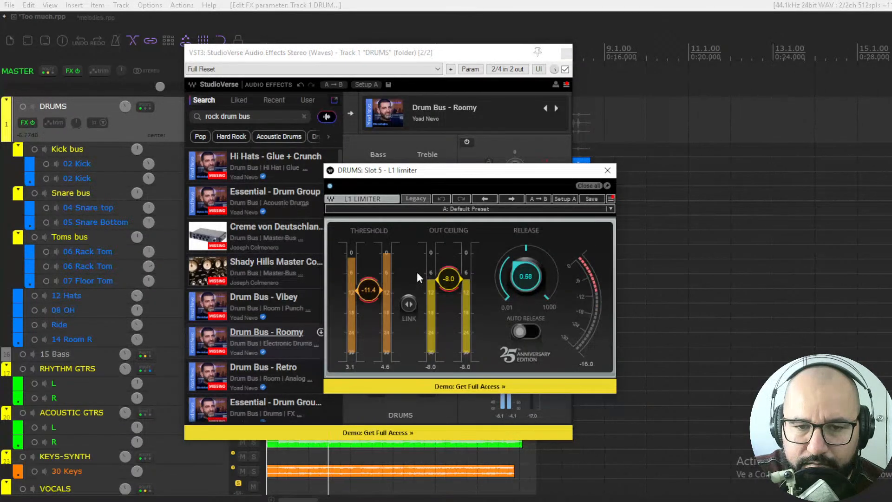
click(607, 170)
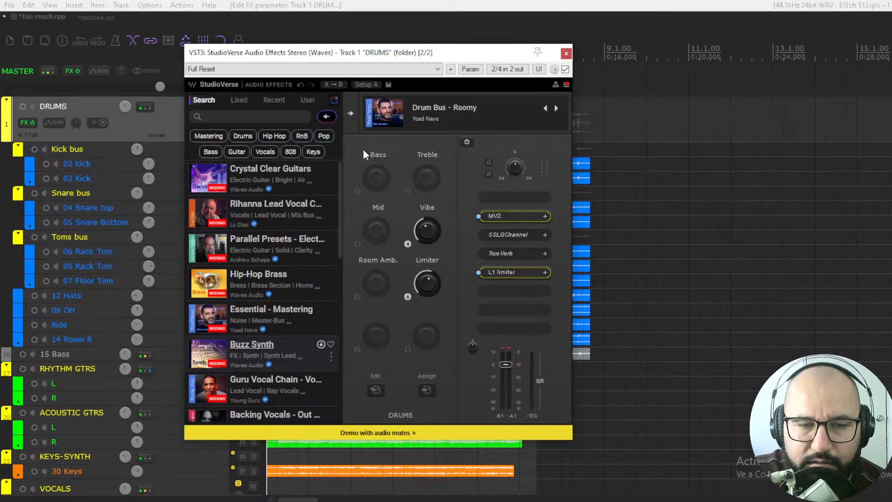
Play the drums for the audio-based preset search and look through the matching Overheads presets.
key(space)
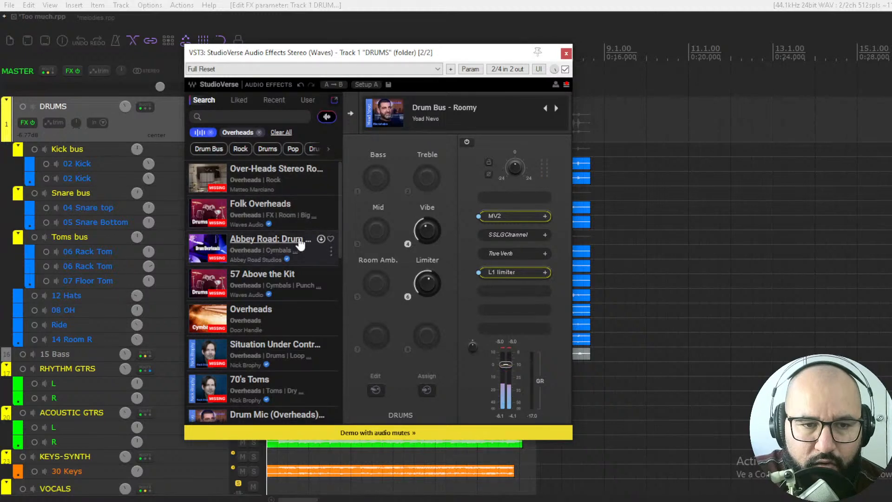
scroll(312, 286, down, 5)
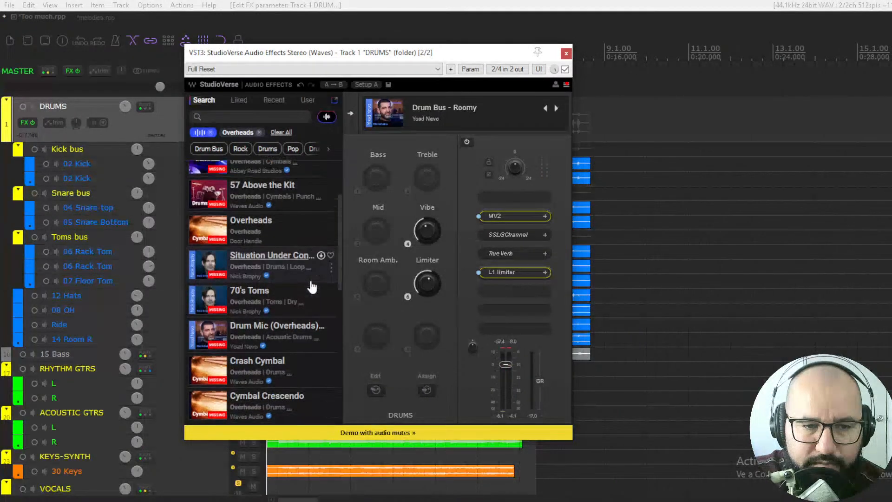
scroll(311, 286, down, 2)
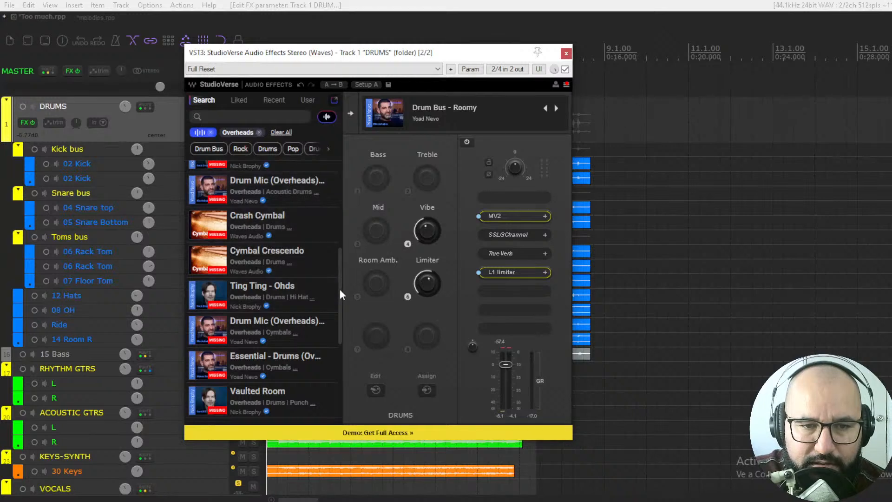
scroll(340, 289, down, 3)
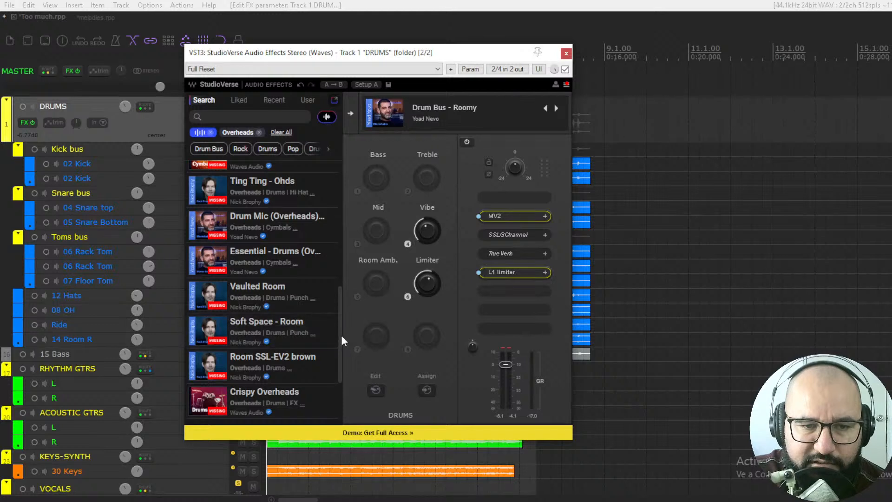
Load the Soft Space - Room preset from the Overheads results.
click(321, 321)
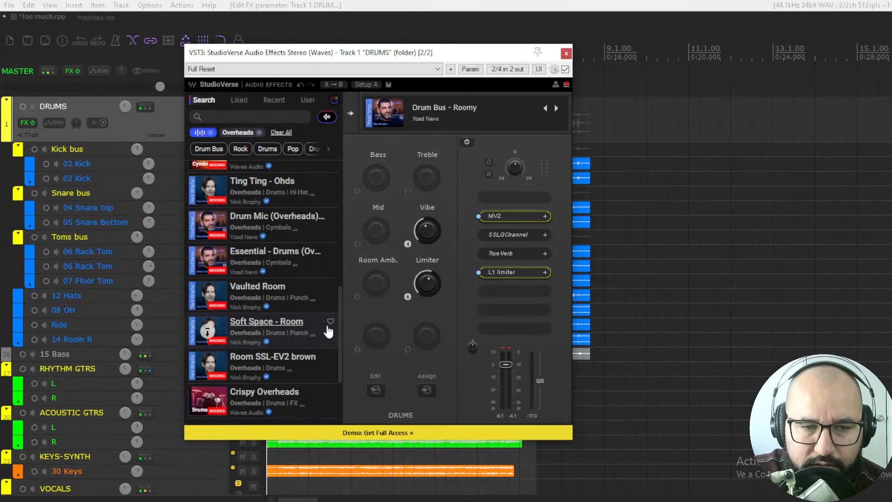
scroll(331, 329, down, 3)
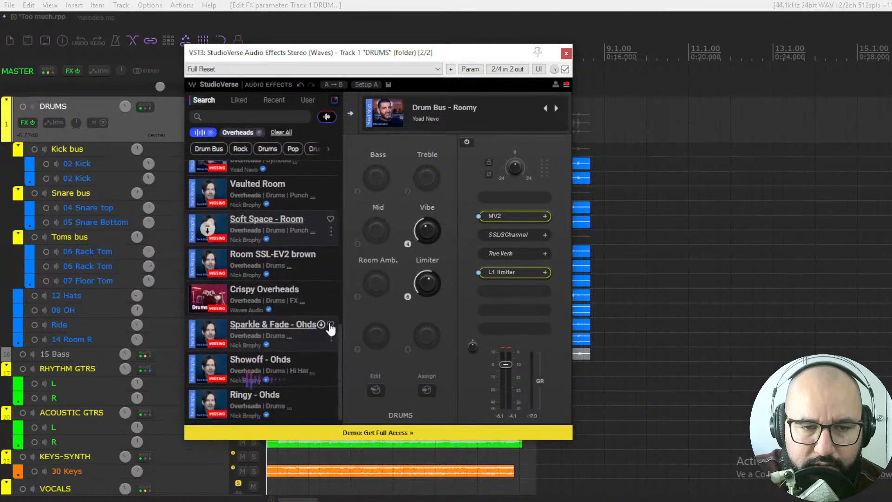
click(330, 325)
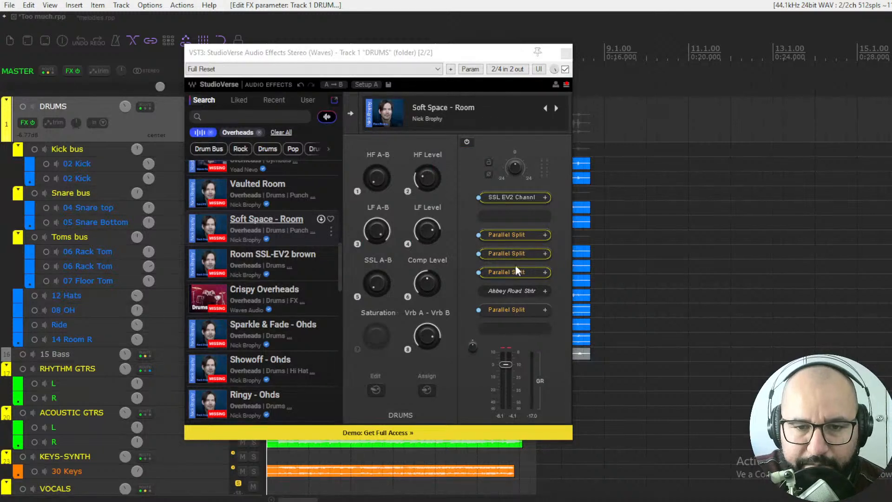
Play the drums and compare the Soft Space - Room chain bypassed and active, leaving it enabled.
key(space)
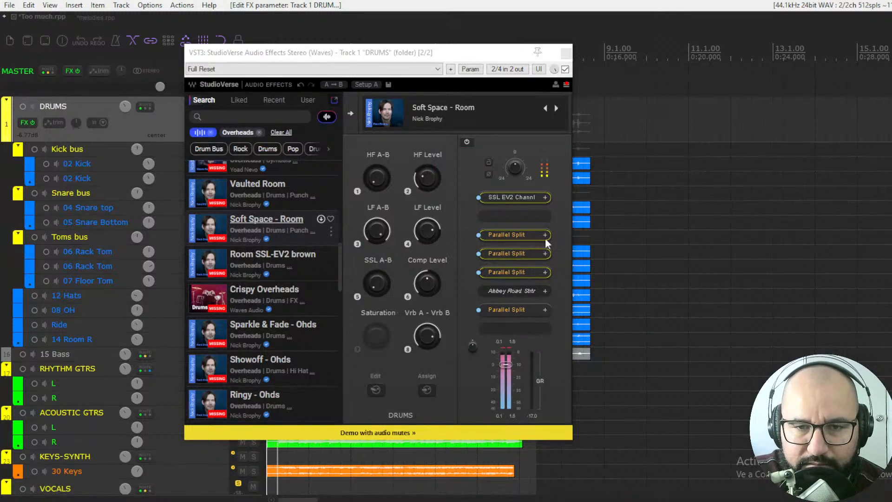
click(565, 70)
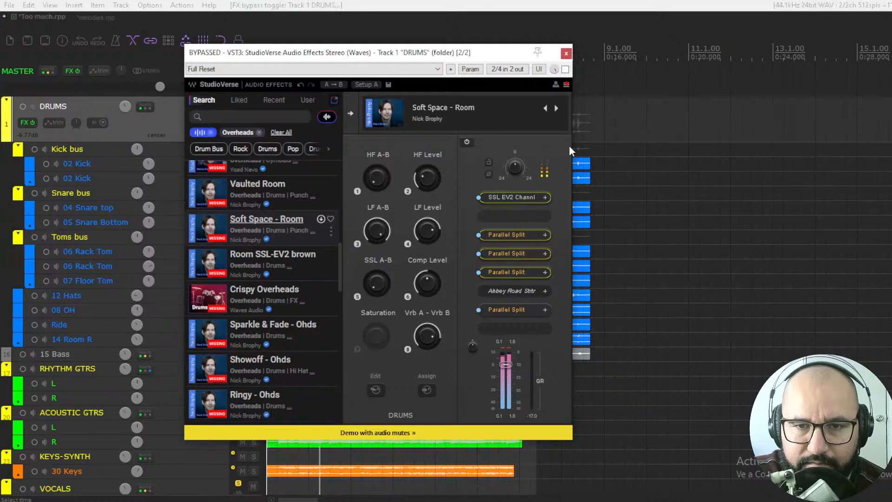
click(565, 69)
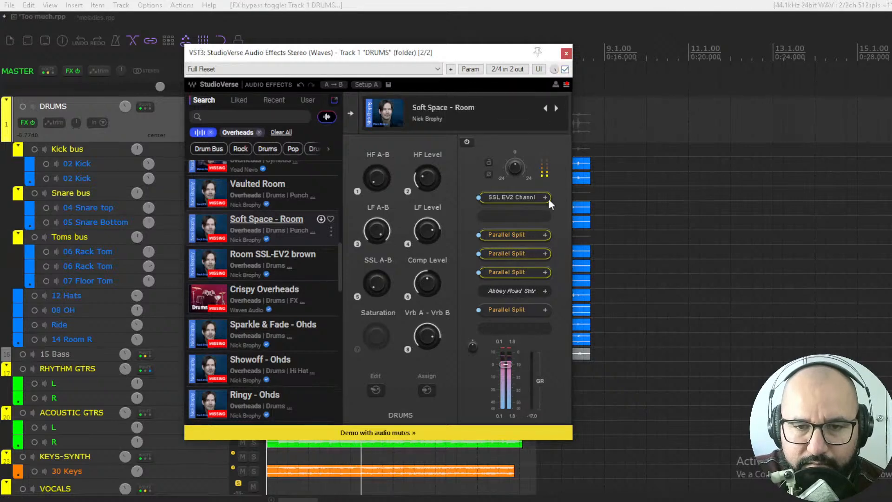
Check the SSL EV2 Channel plug-in window, close it, and add a MultiBand Split in the empty slot after it.
click(512, 198)
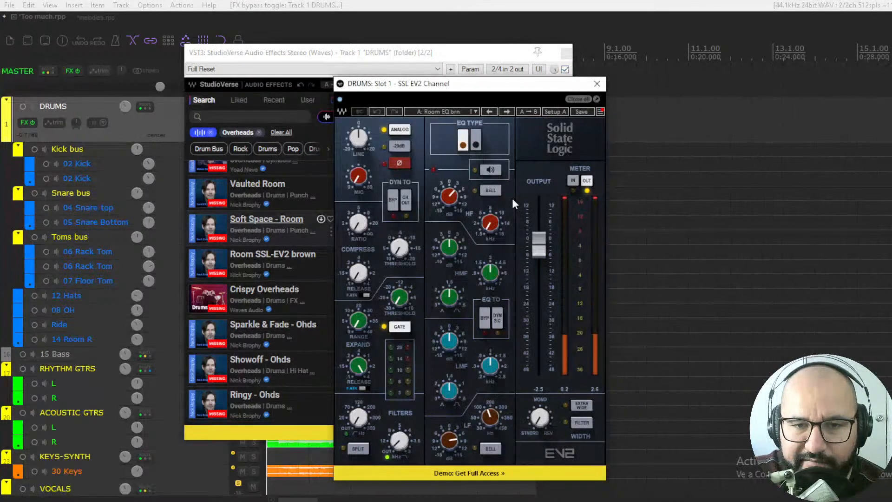
click(597, 83)
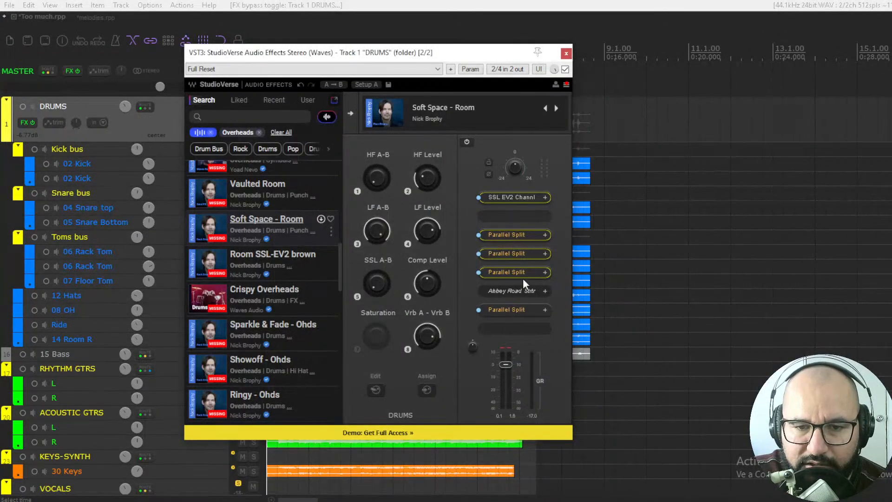
click(512, 218)
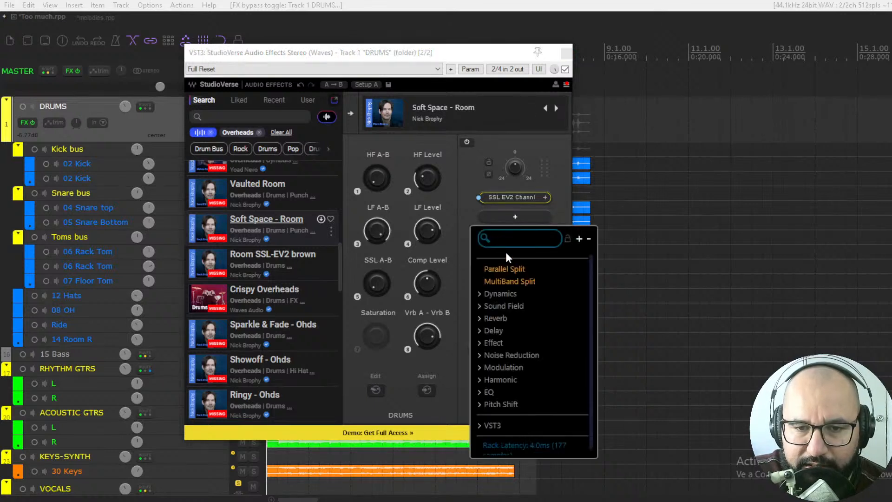
click(509, 282)
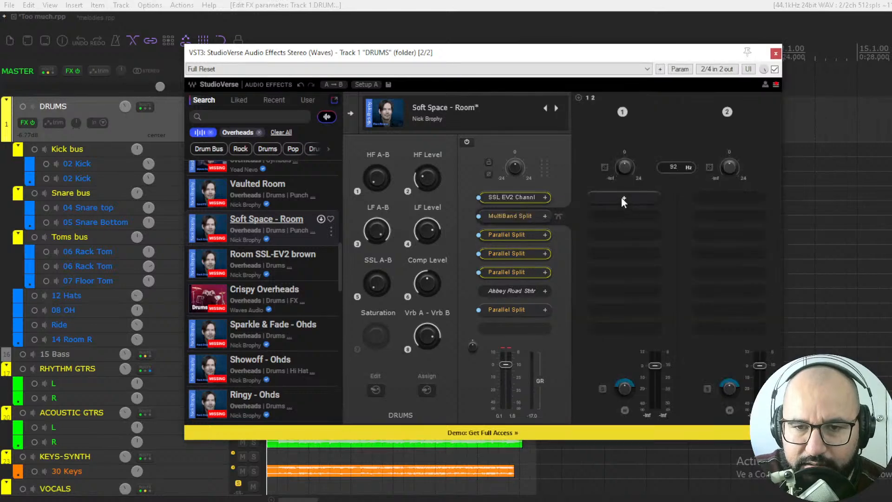
drag(559, 55, 464, 52)
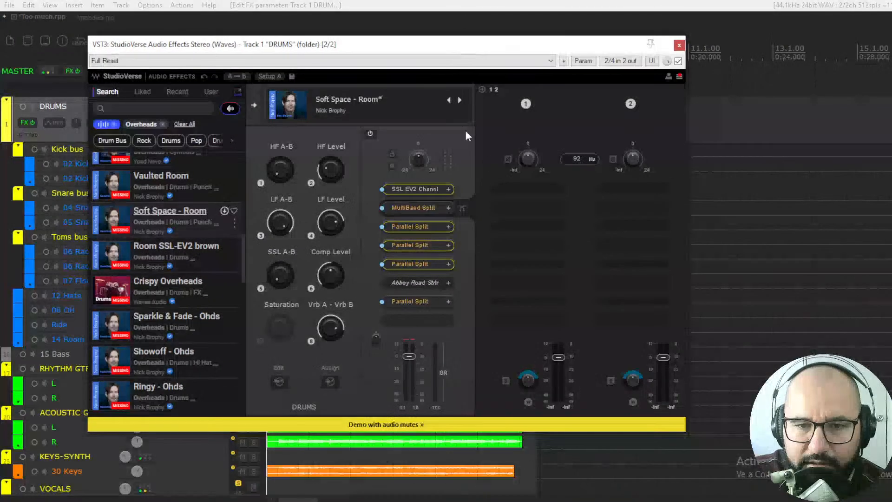
Play the drums, audition bands 1 and 2 of the split in solo, and set the crossover to 252 Hz.
key(space)
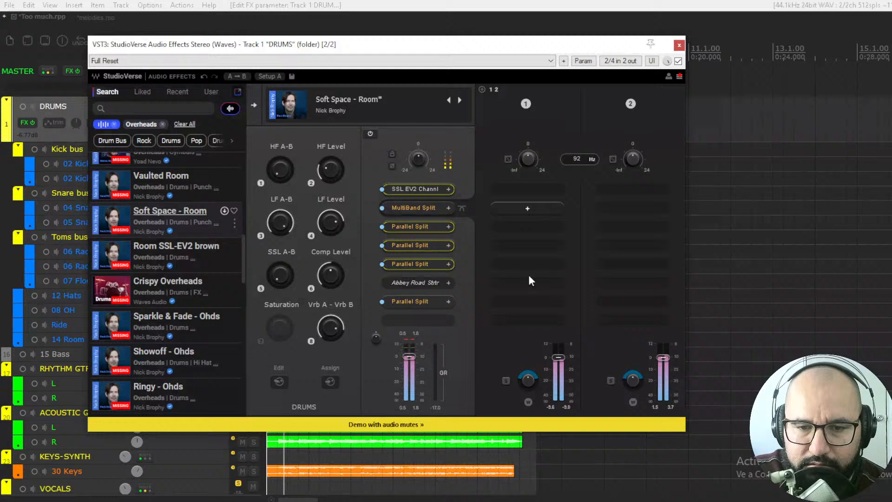
click(505, 381)
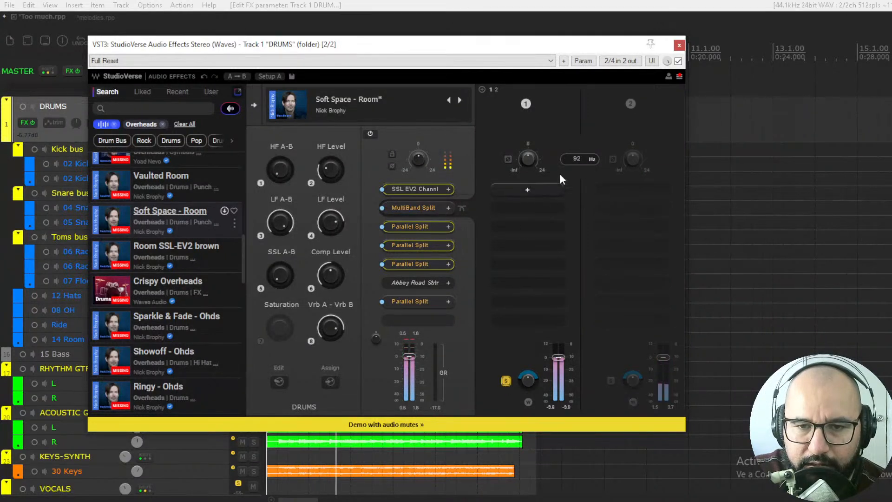
click(506, 381)
click(612, 380)
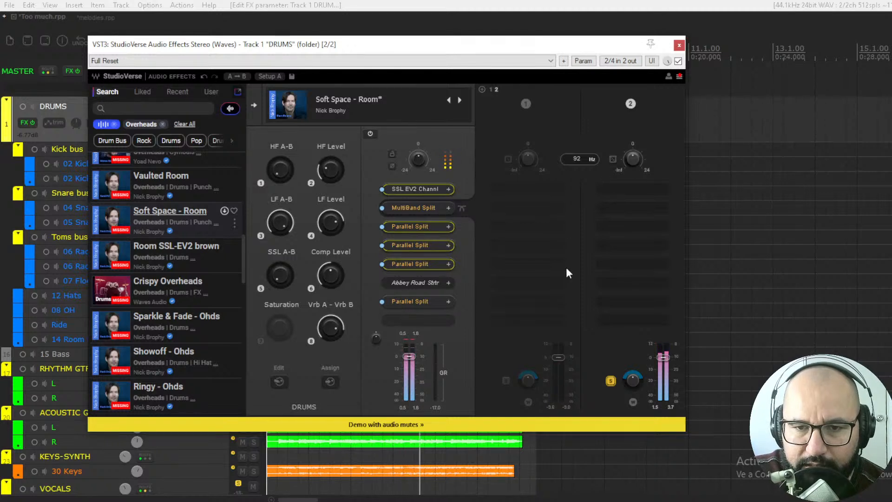
click(612, 380)
drag(560, 161, 561, 130)
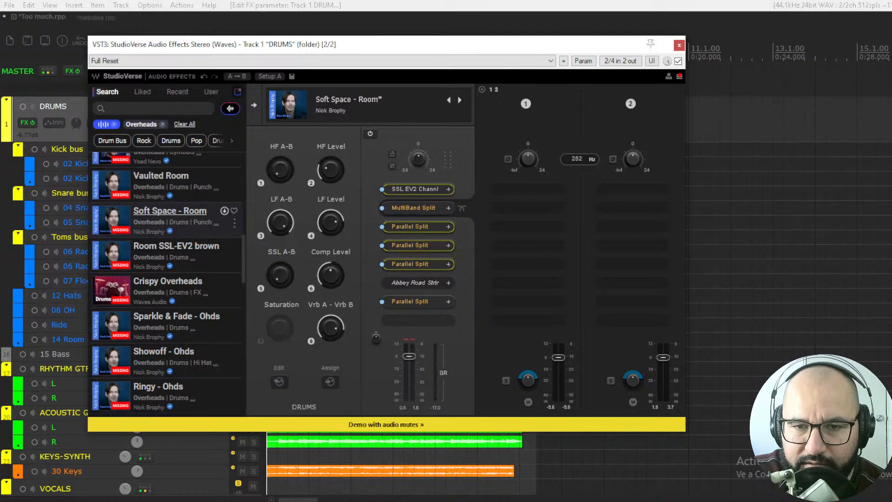
Add two more bands to the MultiBand Split, for four in total.
click(483, 89)
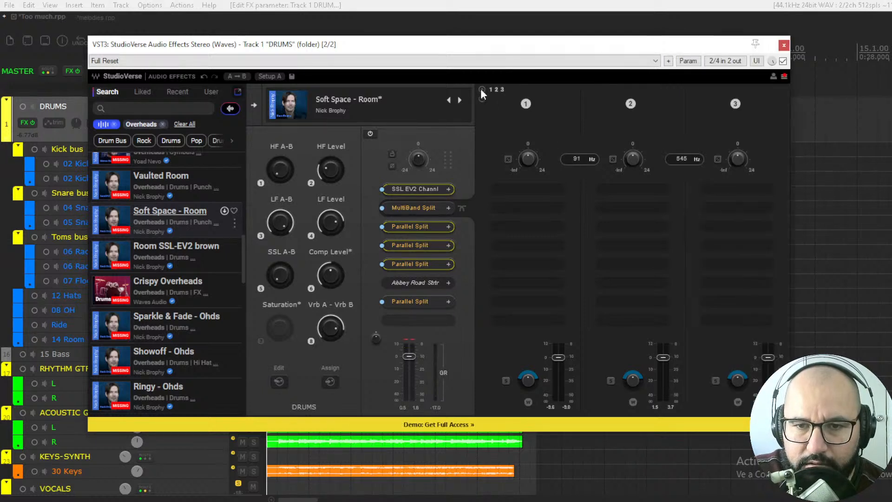
click(482, 90)
drag(553, 53, 479, 34)
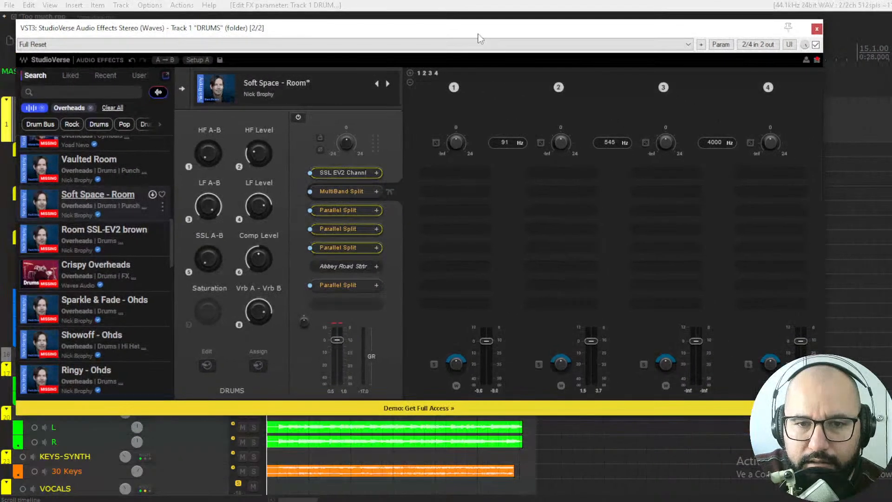
click(468, 176)
click(487, 97)
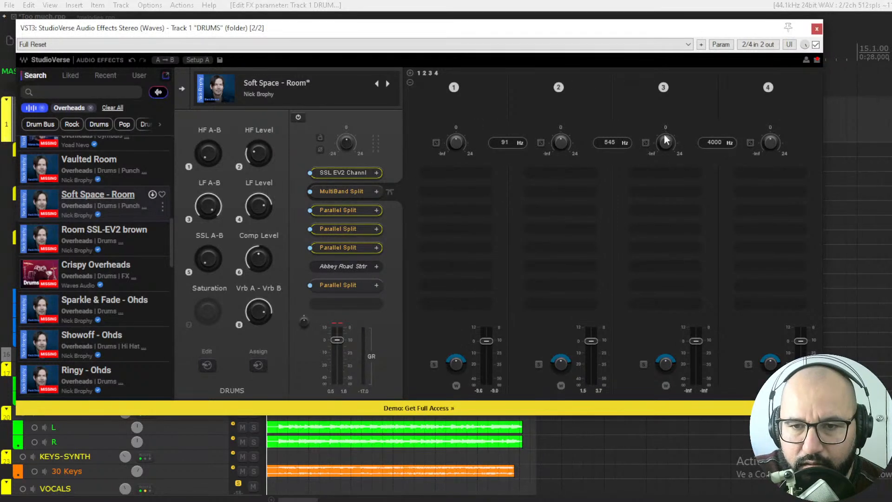
Play the drums and audition the upper two bands of the MultiBand Split in solo.
key(space)
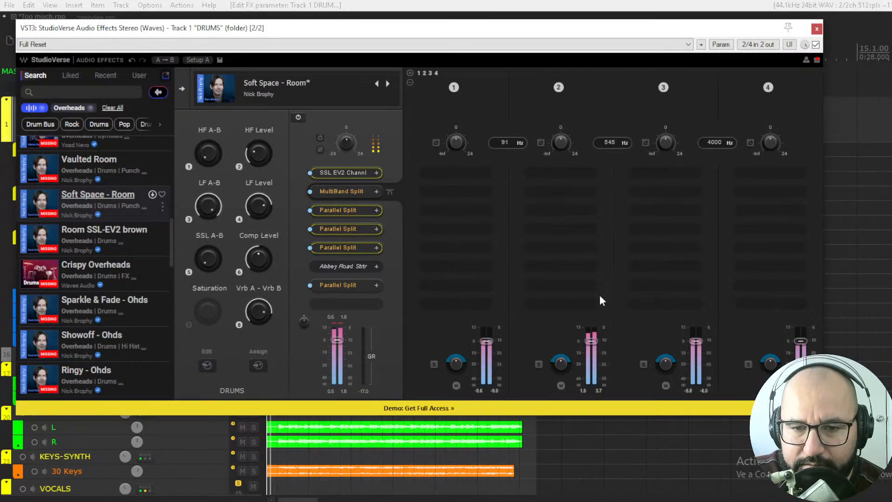
click(643, 364)
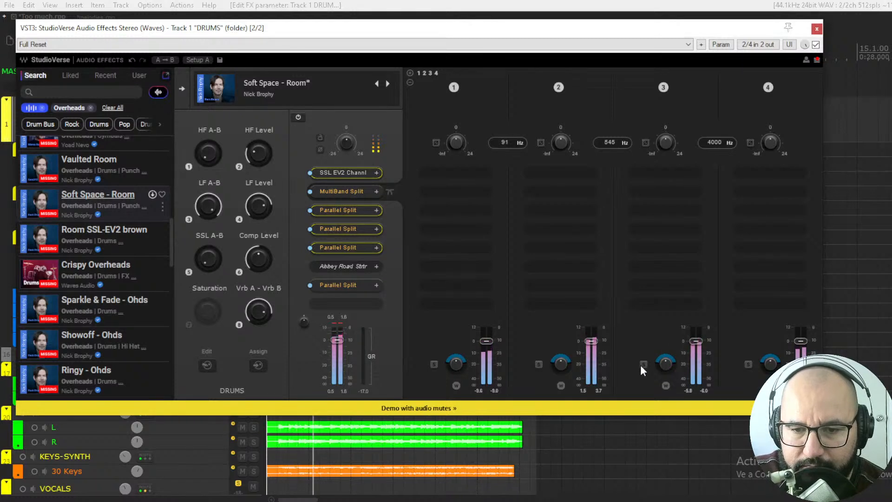
click(644, 364)
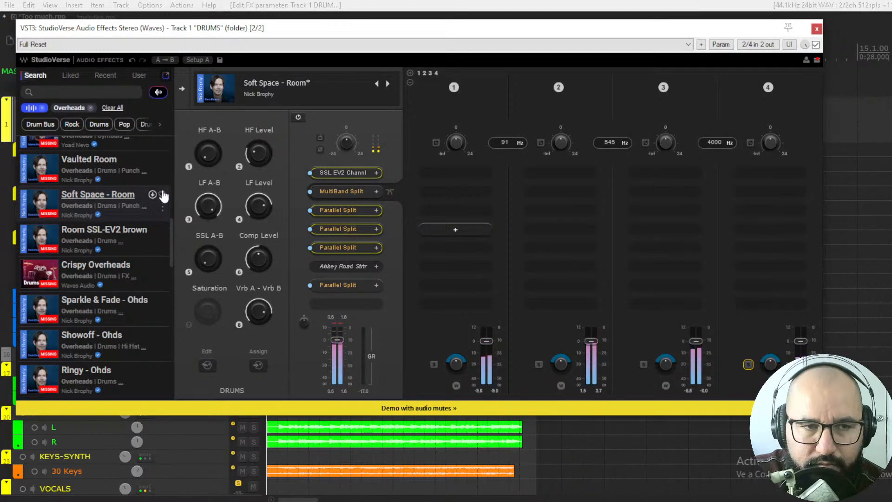
key(space)
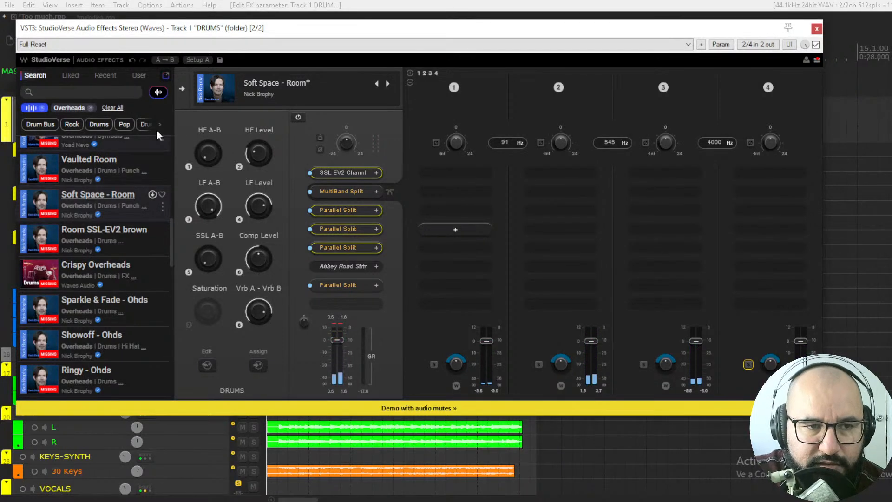
Remove bands 4 and 3 from the MultiBand Split, leaving two bands.
click(409, 82)
click(409, 82)
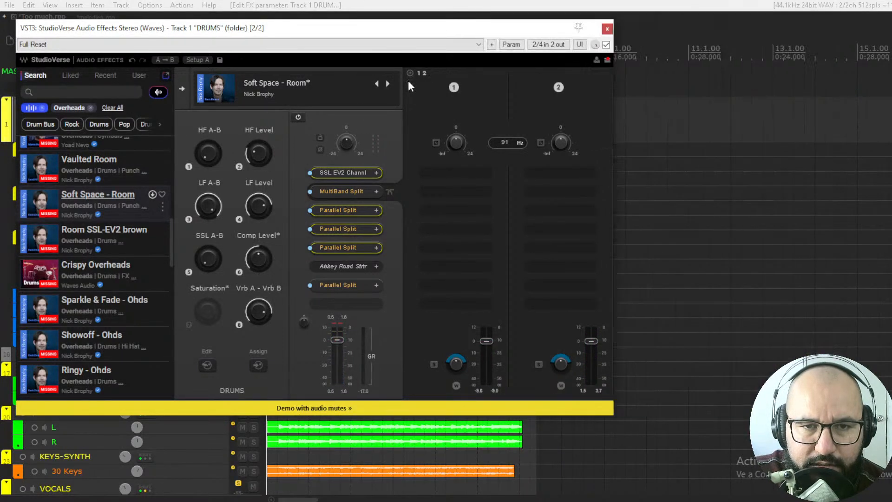
drag(264, 31, 311, 32)
Try the Rock filter on the Overheads results, clear all search filters, and filter the presets by Drums and Compression.
click(119, 125)
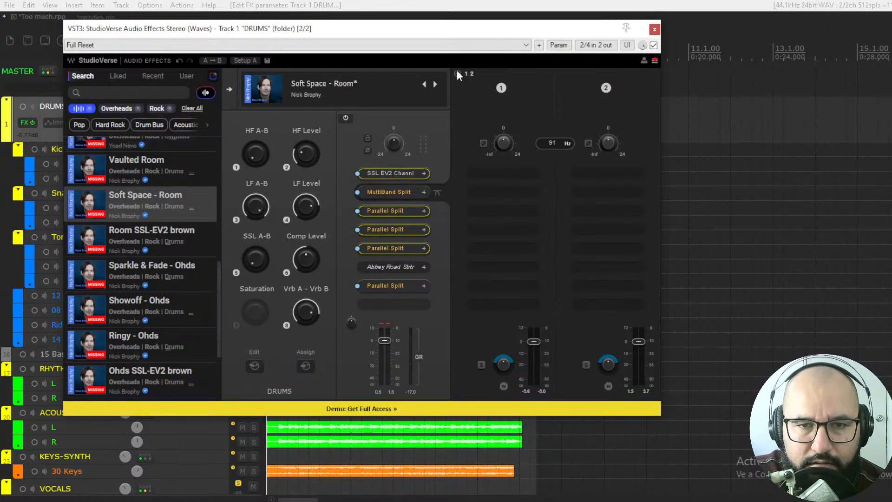
key(space)
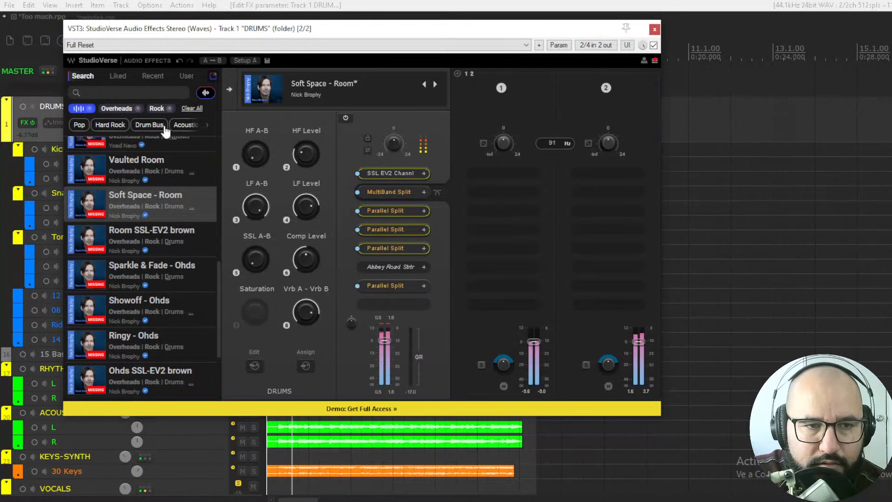
click(192, 109)
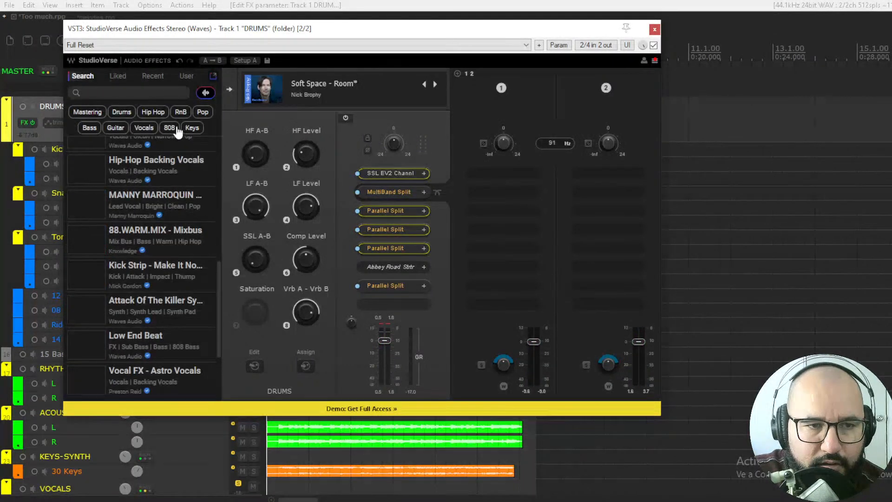
click(122, 114)
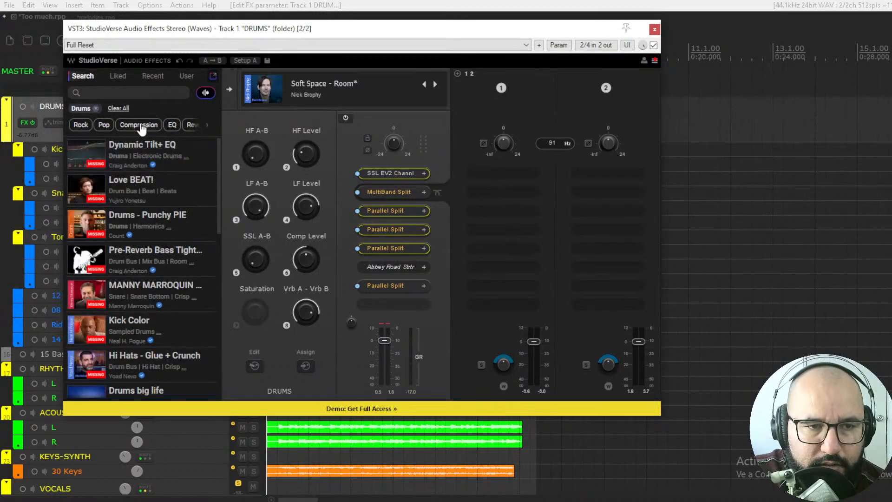
click(140, 125)
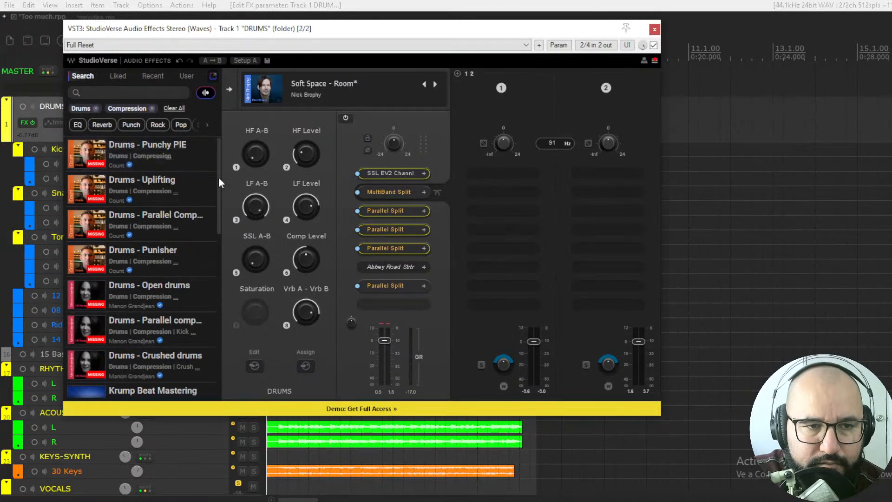
Load the Drums - Uplifting preset and listen to it briefly on the drums.
click(161, 183)
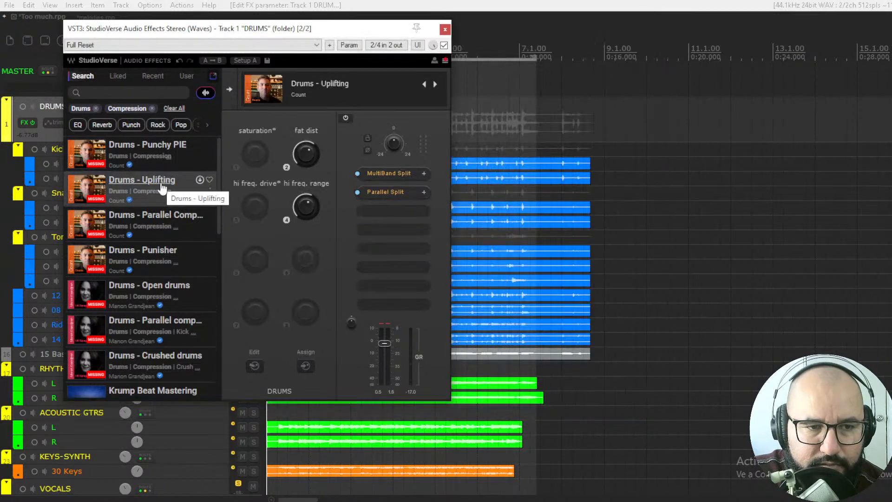
key(space)
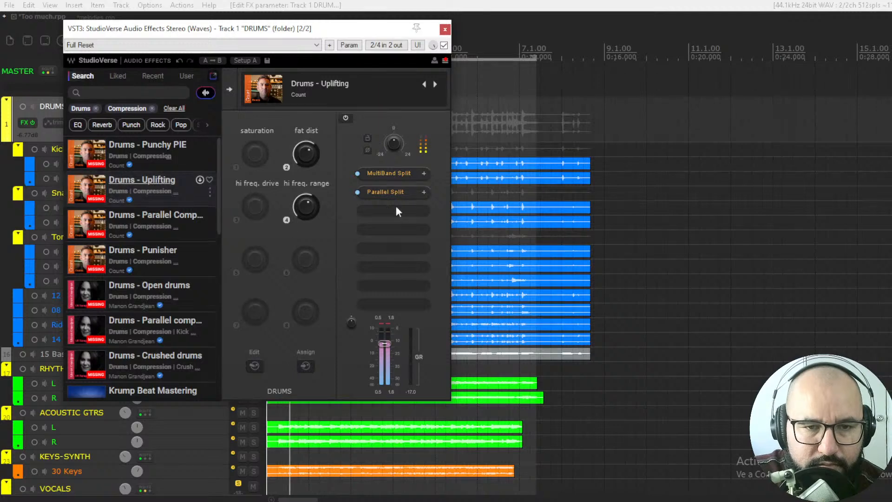
key(space)
Inspect the bands and plug-ins inside the MultiBand Split of the Drums - Uplifting chain and collapse it again.
click(397, 173)
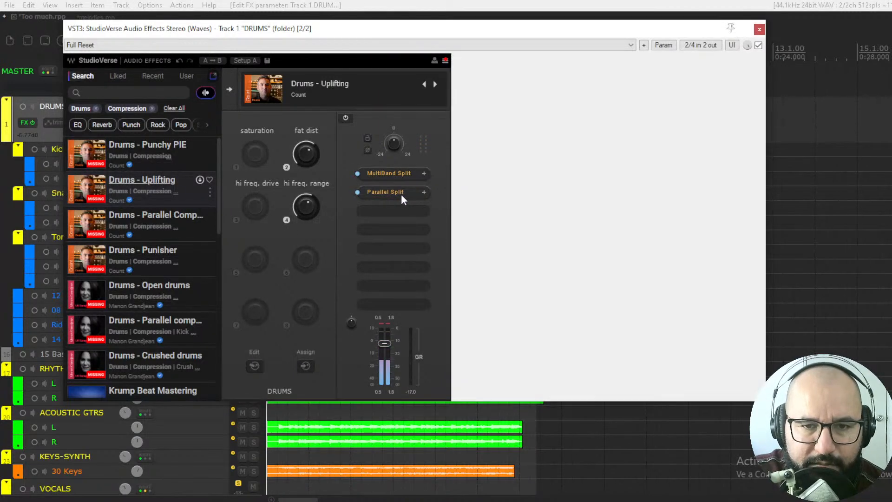
click(399, 174)
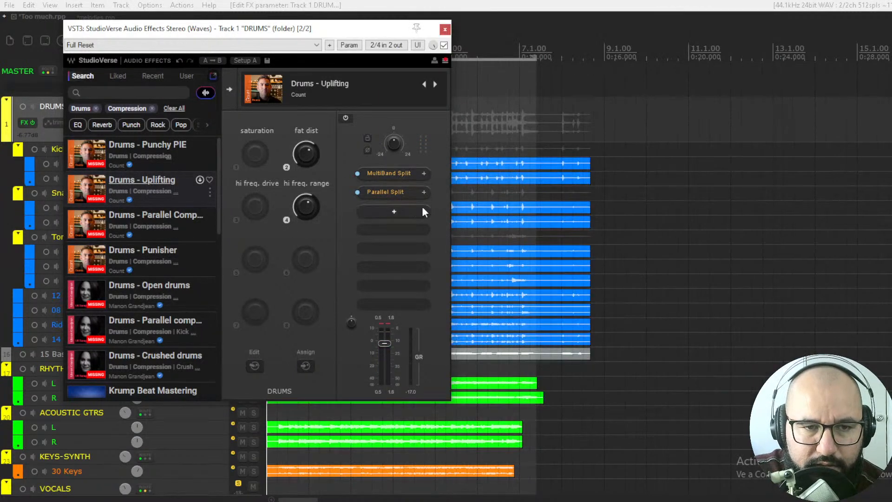
click(410, 174)
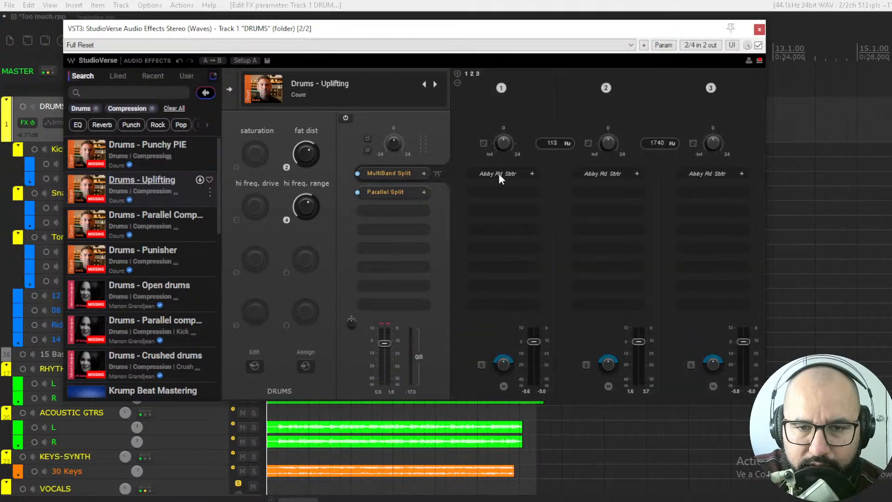
click(379, 173)
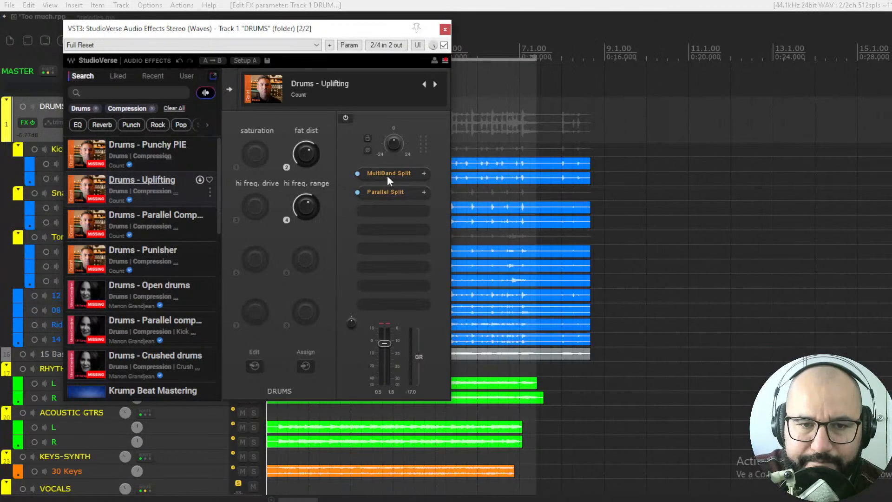
Load the Drums - Vibey preset from further down the Drums and Compression results.
scroll(185, 273, down, 3)
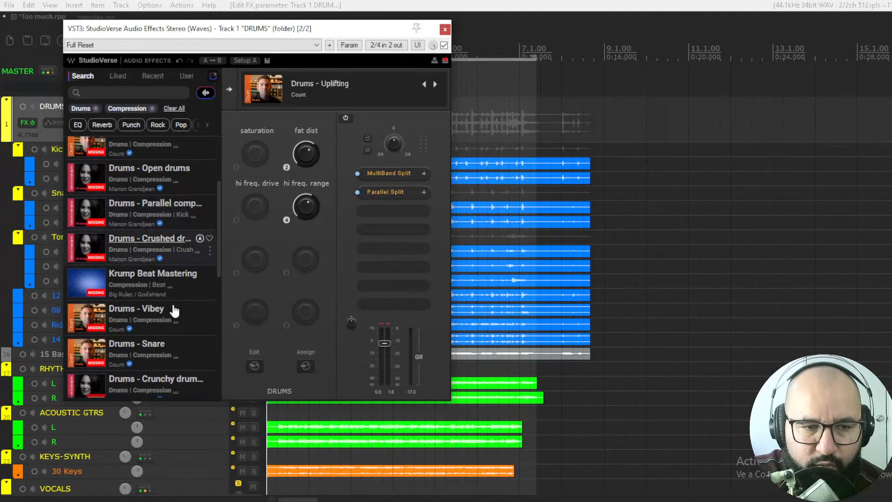
scroll(175, 310, down, 2)
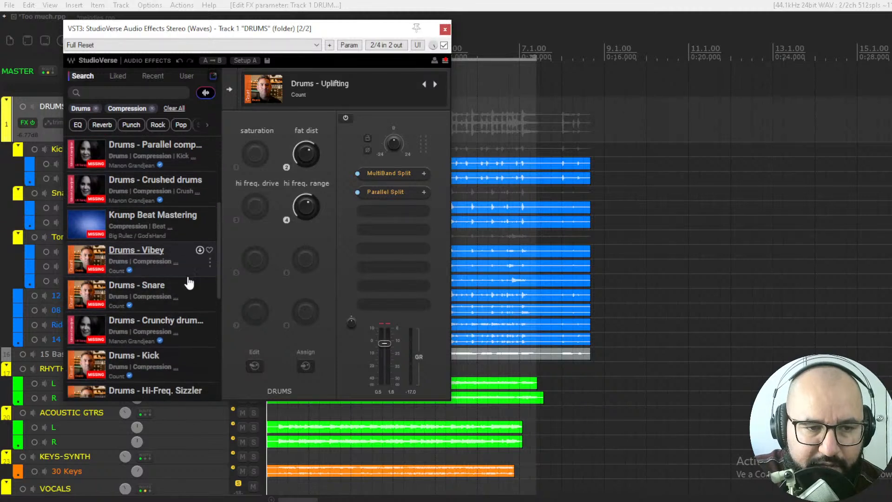
click(149, 257)
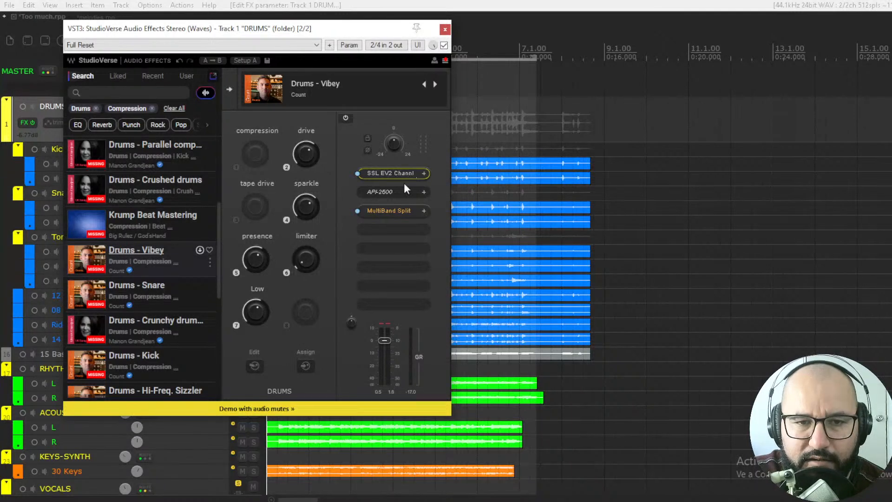
Play the drums and compare the Drums - Vibey chain bypassed and active, leaving it enabled.
key(space)
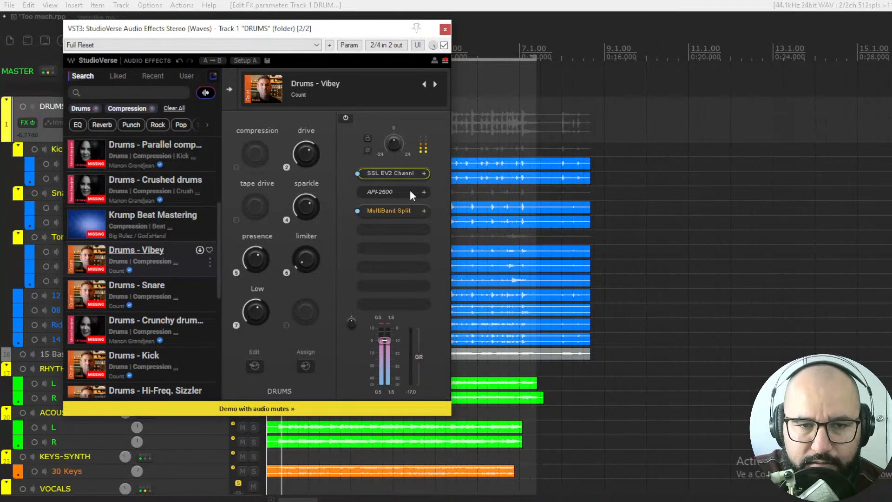
click(444, 45)
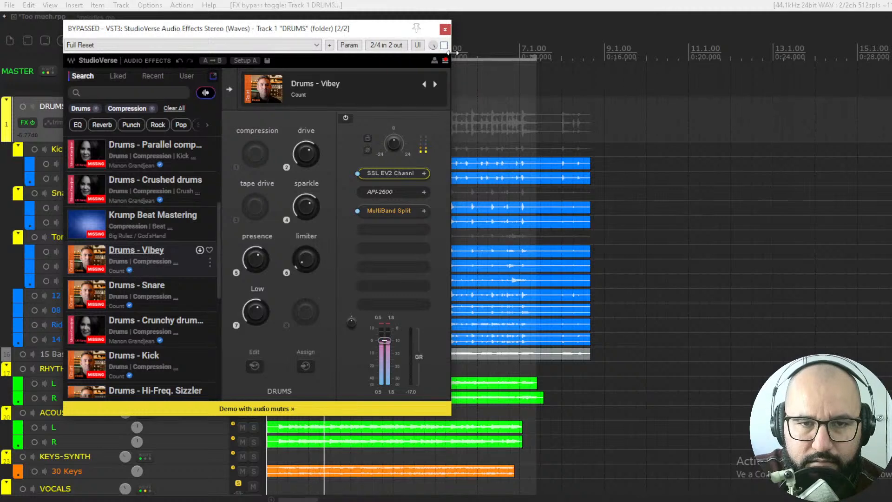
click(444, 45)
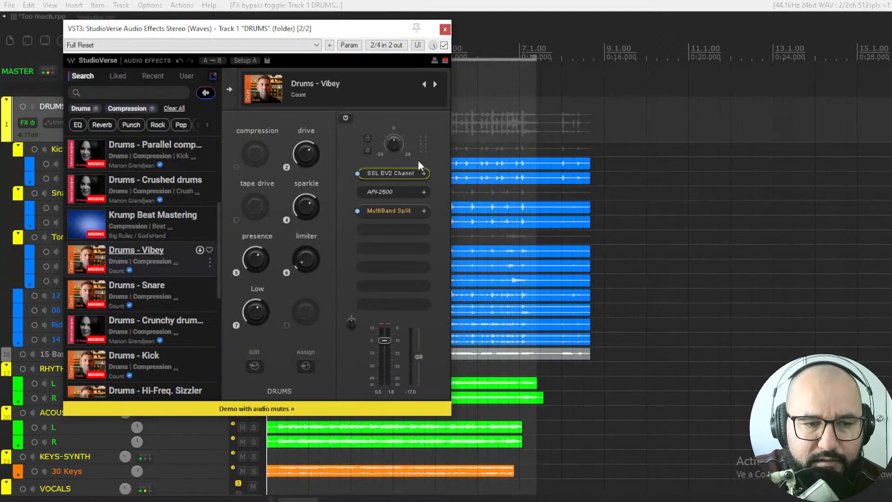
drag(327, 32, 387, 59)
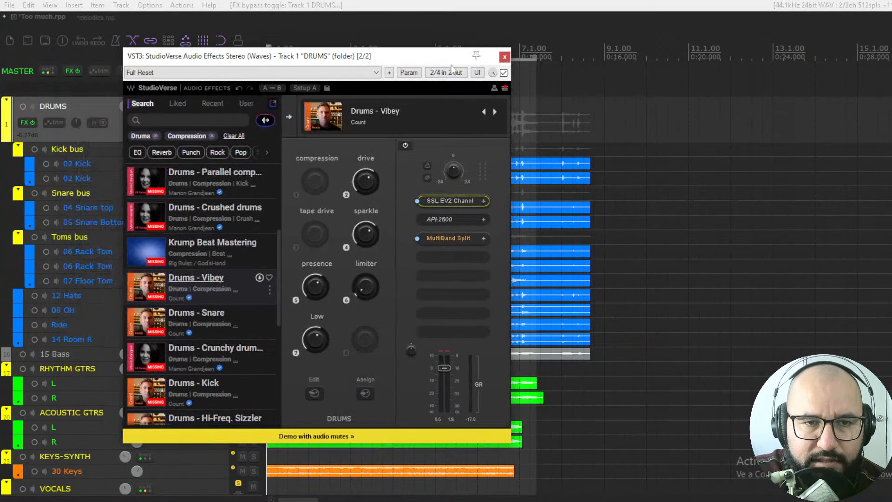
Bypass and close StudioVerse on the DRUMS bus, and switch the solo from DRUMS to VOCALS.
click(504, 73)
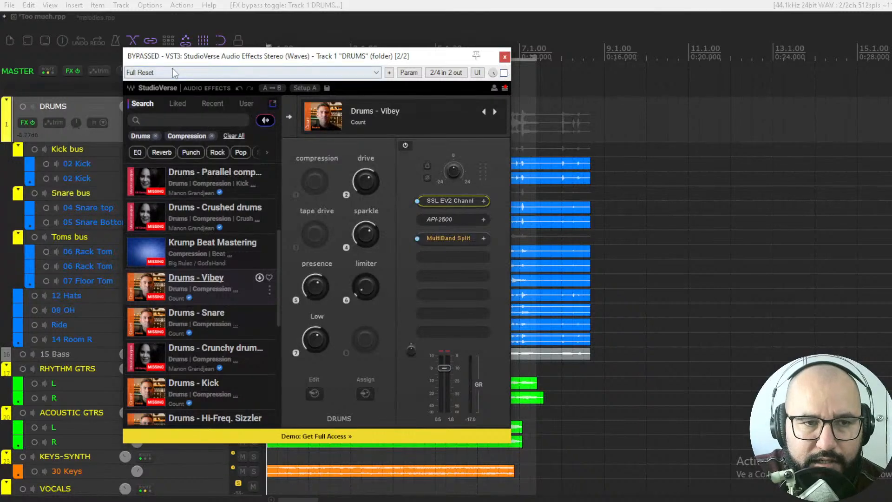
click(504, 57)
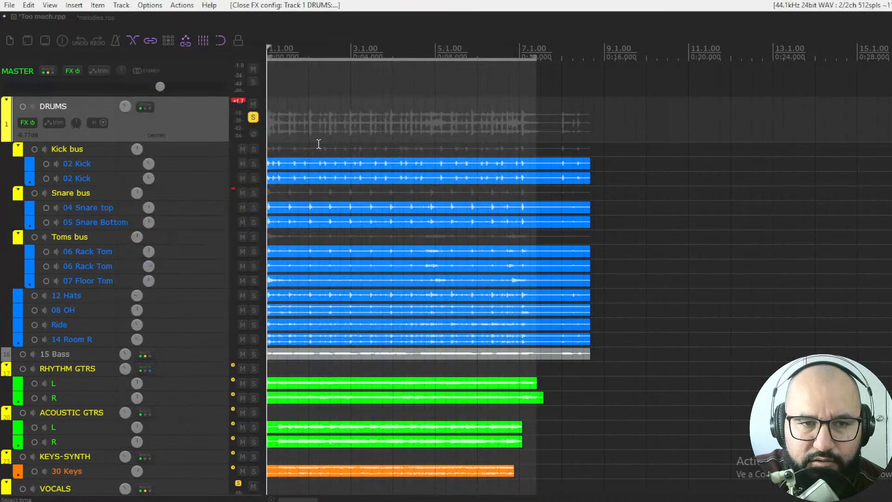
click(254, 117)
scroll(181, 293, down, 5)
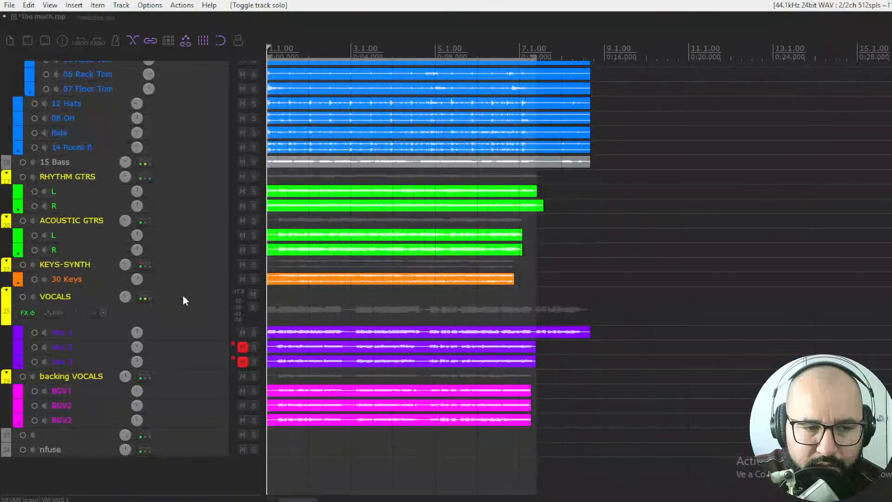
click(254, 308)
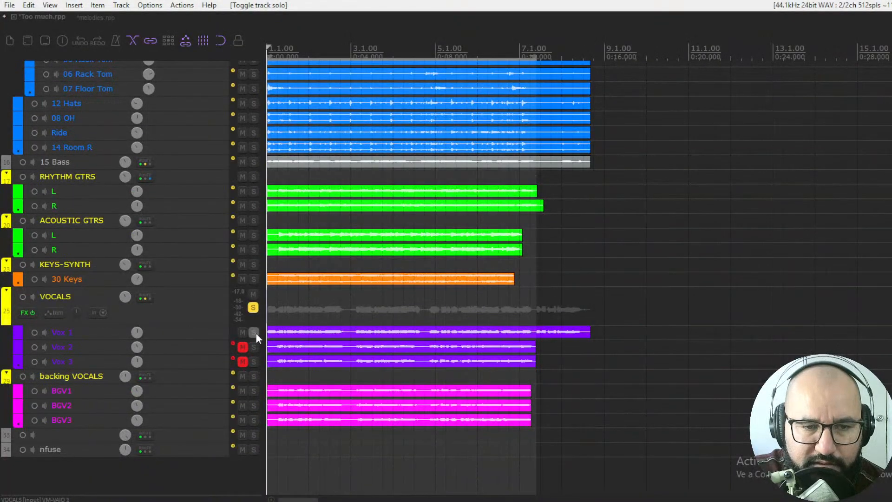
Add StudioVerse Audio Effects Stereo to the VOCALS folder track and move its window clear of the track list.
right_click(22, 313)
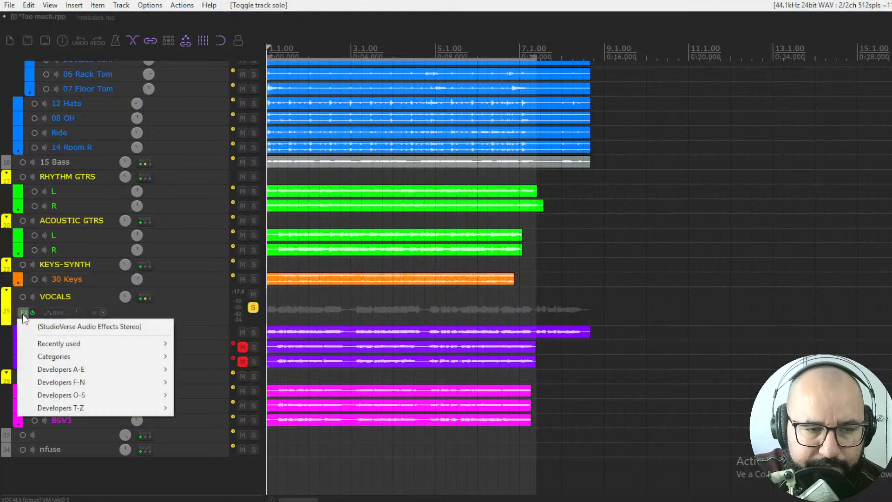
click(45, 329)
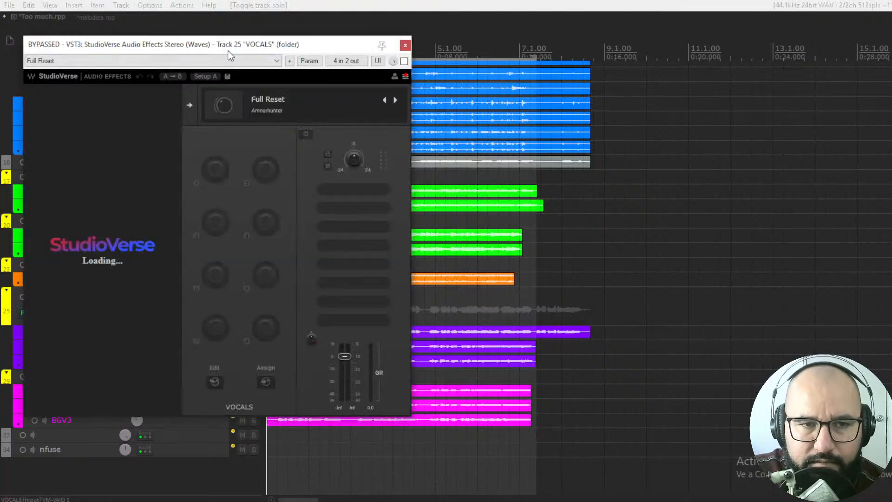
drag(222, 49, 364, 59)
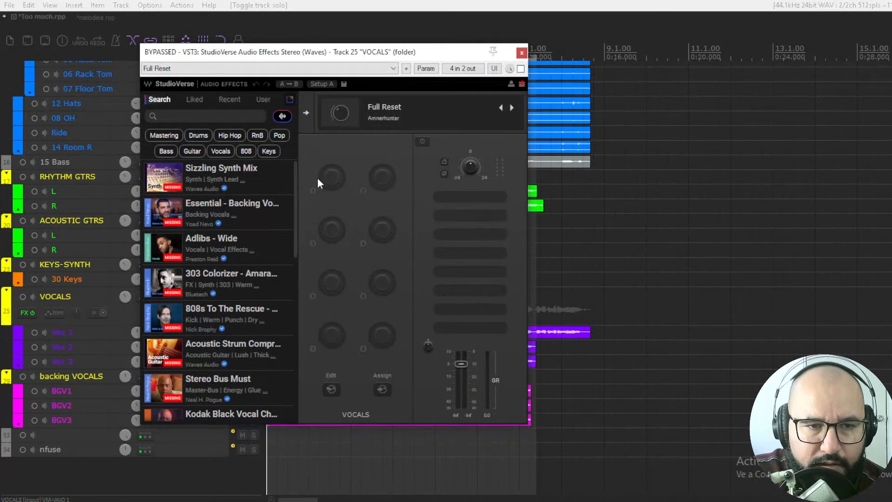
Filter the presets by the Vocals tag, load Magma Silk Vocal and enable StudioVerse on the VOCALS track.
click(221, 152)
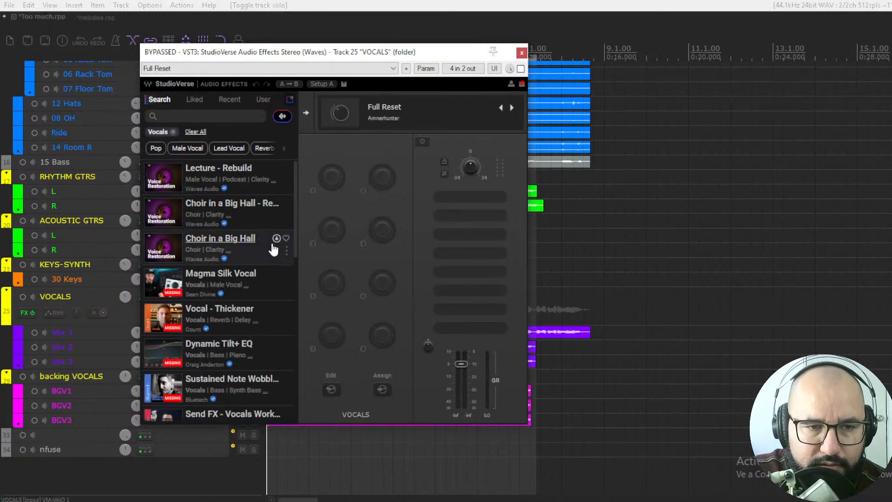
scroll(274, 249, down, 2)
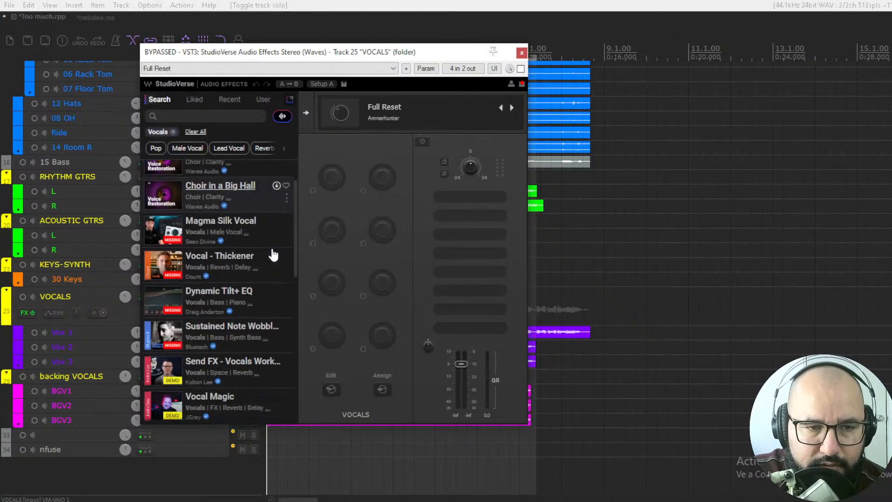
click(240, 221)
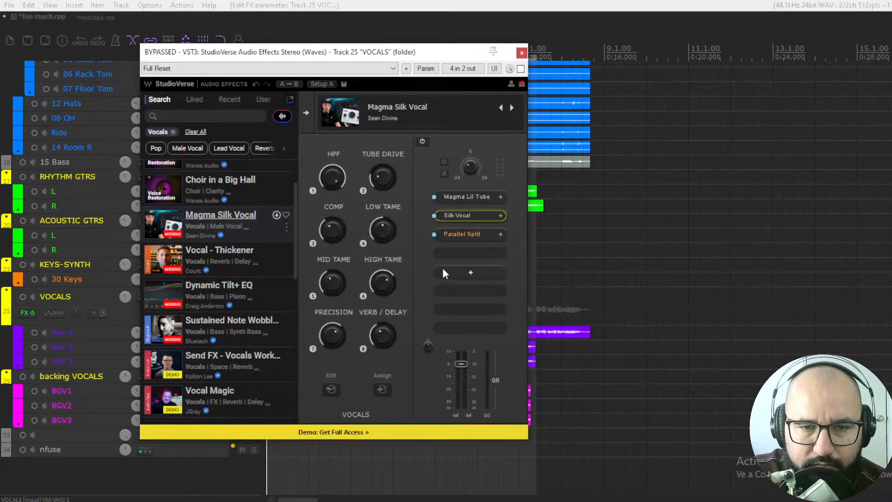
click(520, 69)
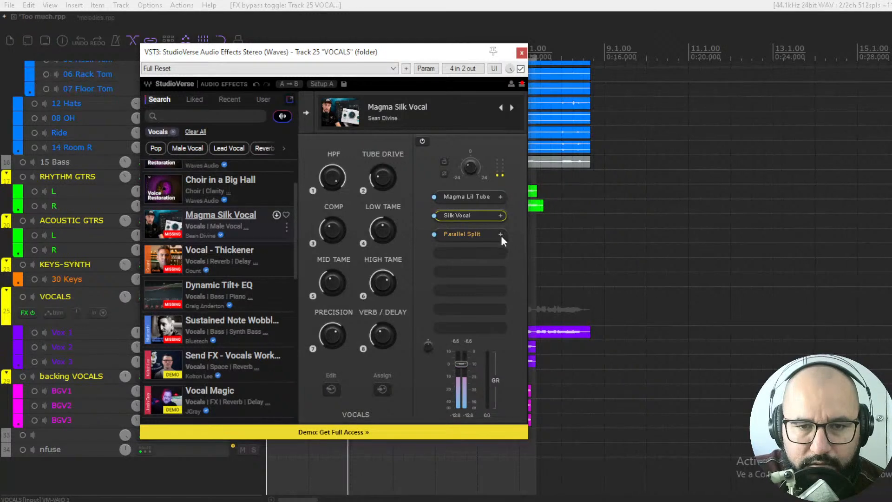
Raise the Drive of Magma Lil Tube in the vocal chain to about 3 and close the plug-in.
click(467, 197)
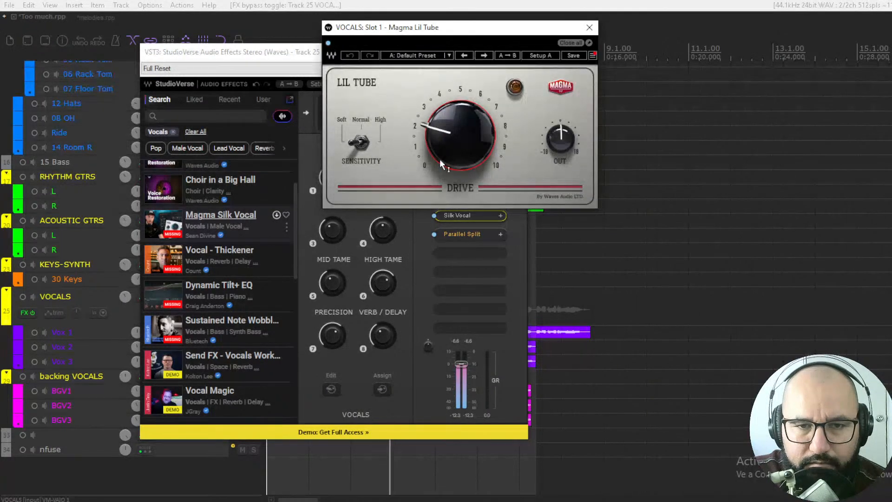
drag(448, 141, 448, 125)
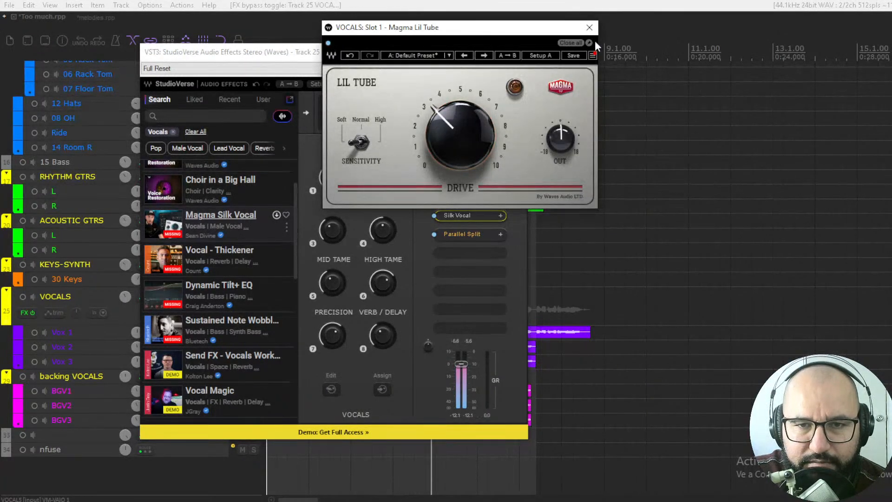
click(588, 26)
Set Mid to 56 and Low to 54 in the chain's Silk Vocal plug-in and close it.
click(473, 214)
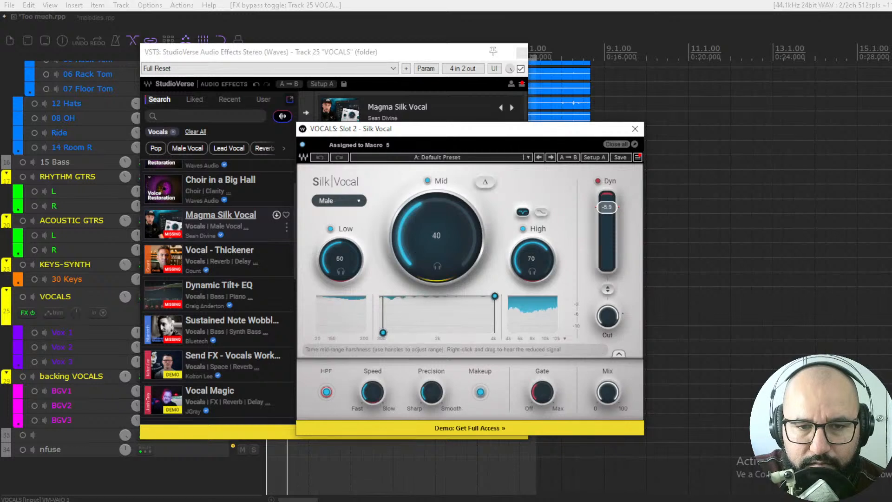
drag(415, 251, 414, 231)
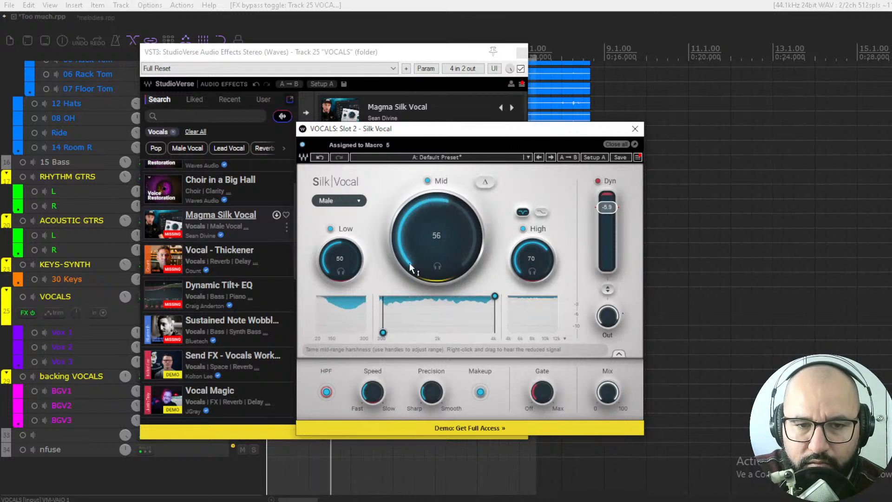
drag(342, 261, 342, 257)
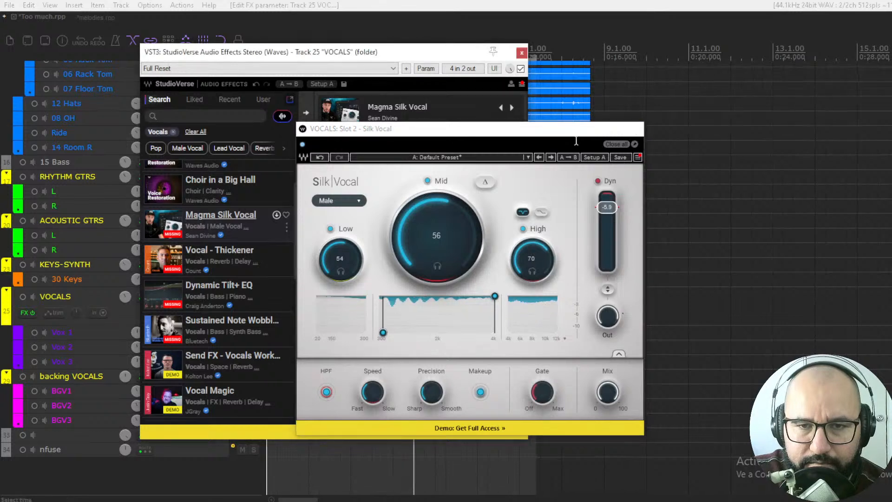
click(634, 129)
Compare the Magma Silk Vocal chain bypassed and active on the vocals, leaving it enabled.
click(521, 68)
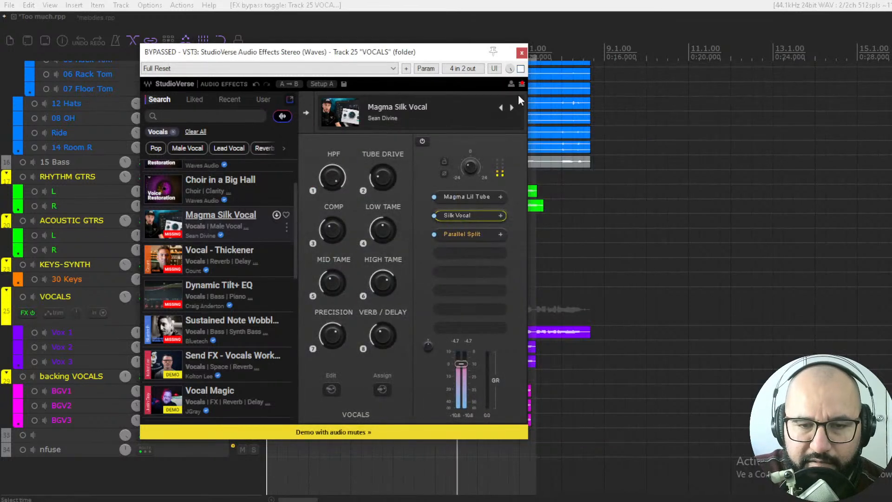
click(520, 69)
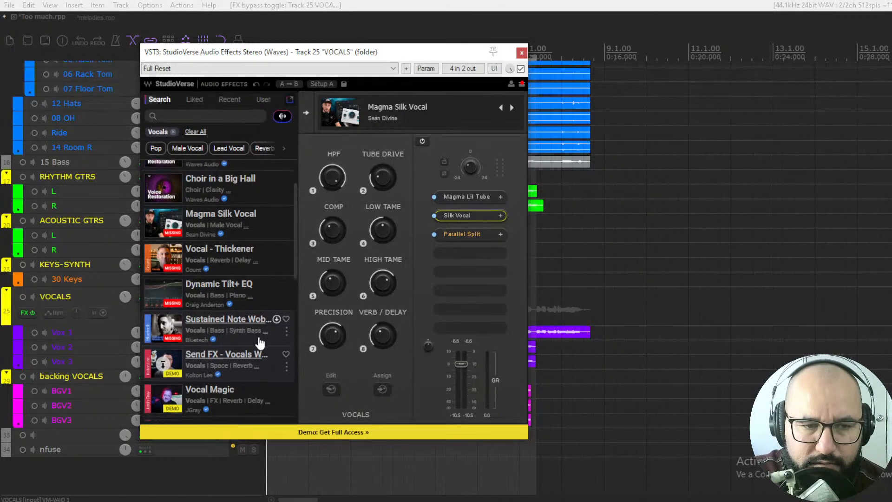
Load the Send FX - Vocals Workshop preset and inspect its Space Rider plug-in during playback.
scroll(253, 341, down, 1)
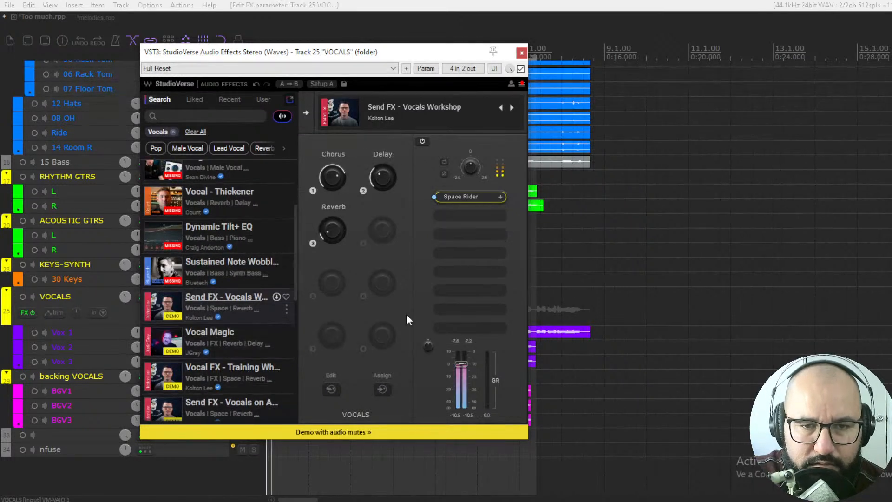
click(470, 197)
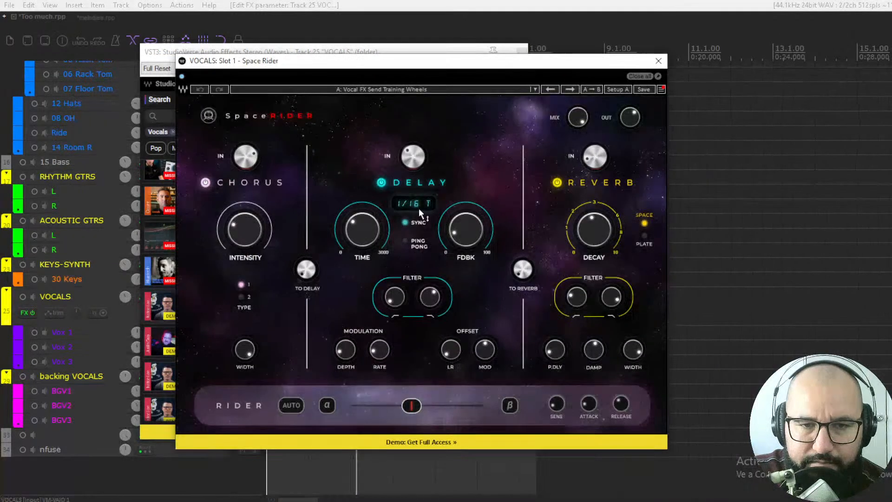
click(642, 76)
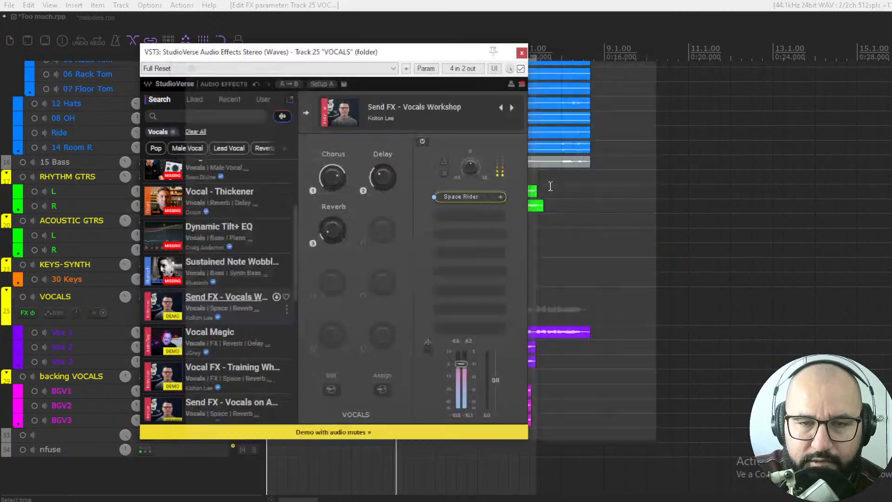
Compare the Send FX - Vocals Workshop chain bypassed and active, and review the chorus, delay and reverb sections of Space Rider.
click(521, 69)
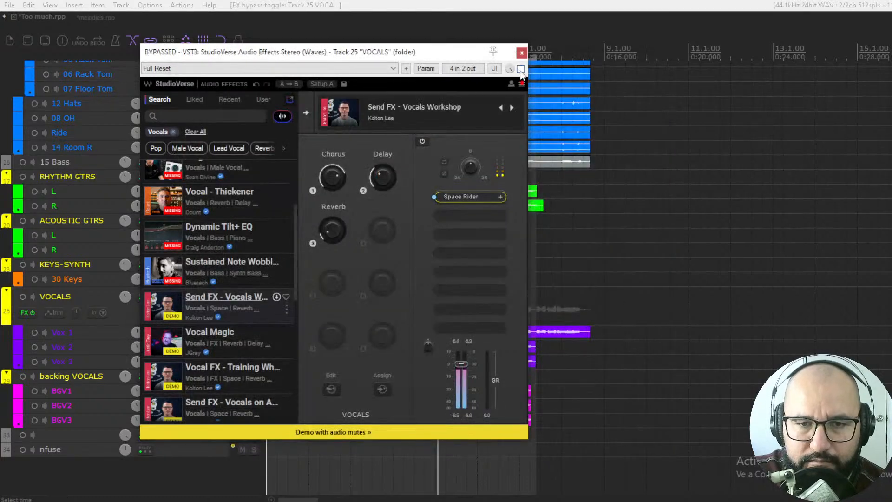
click(520, 69)
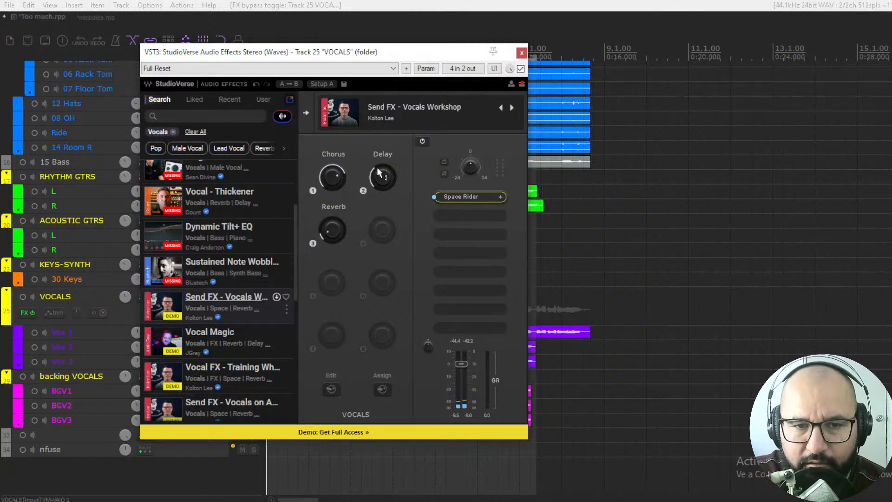
click(468, 197)
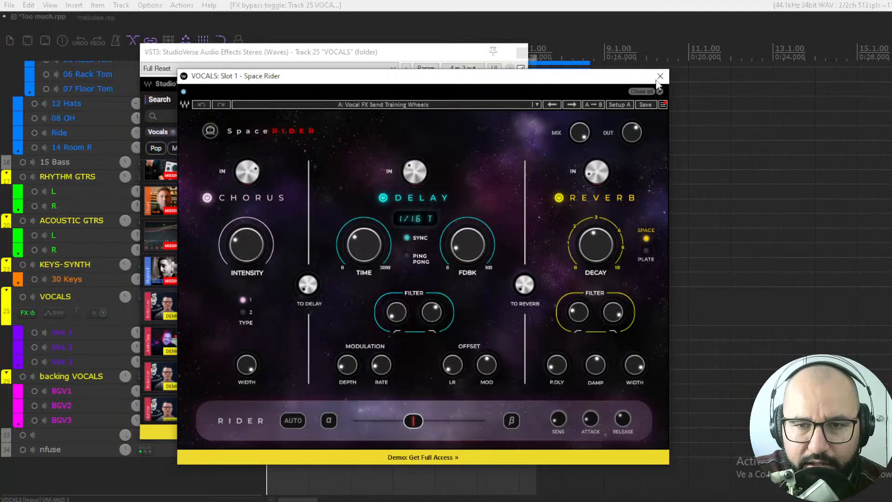
click(660, 77)
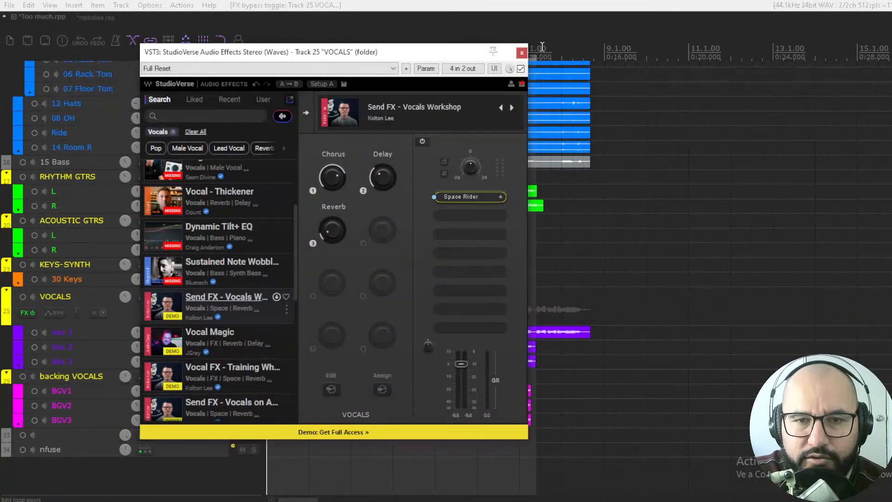
Switch to the melodies project and look through the StudioVerse Instruments preset list on track 2.
click(95, 18)
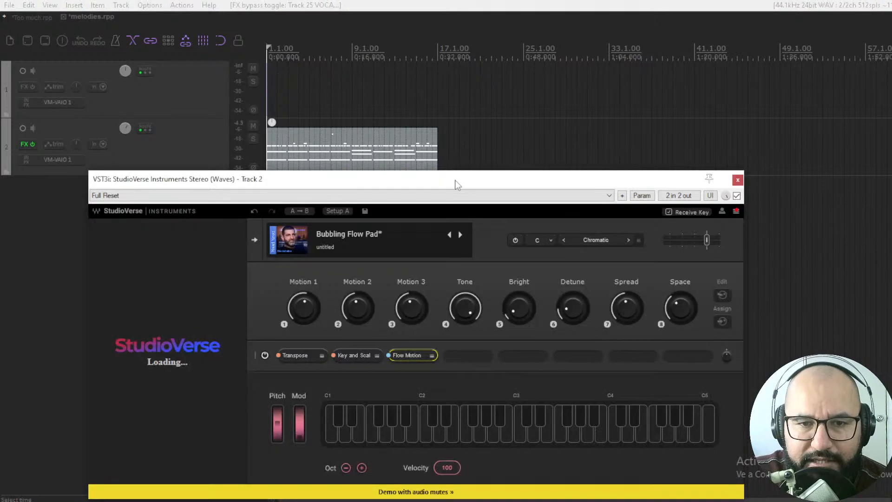
drag(454, 181, 433, 102)
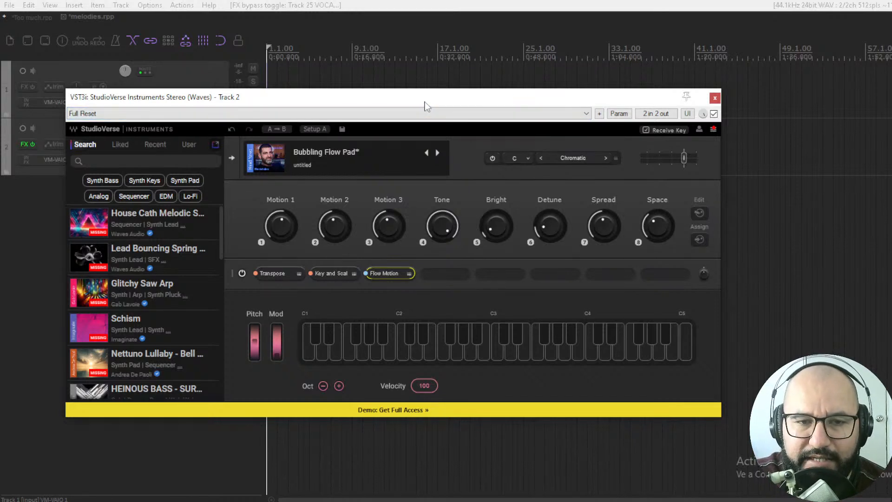
drag(399, 102, 398, 98)
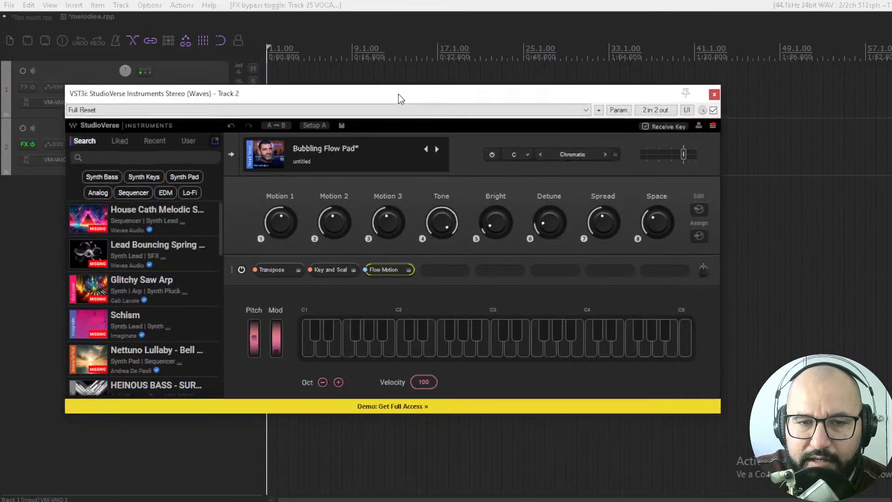
scroll(219, 223, down, 3)
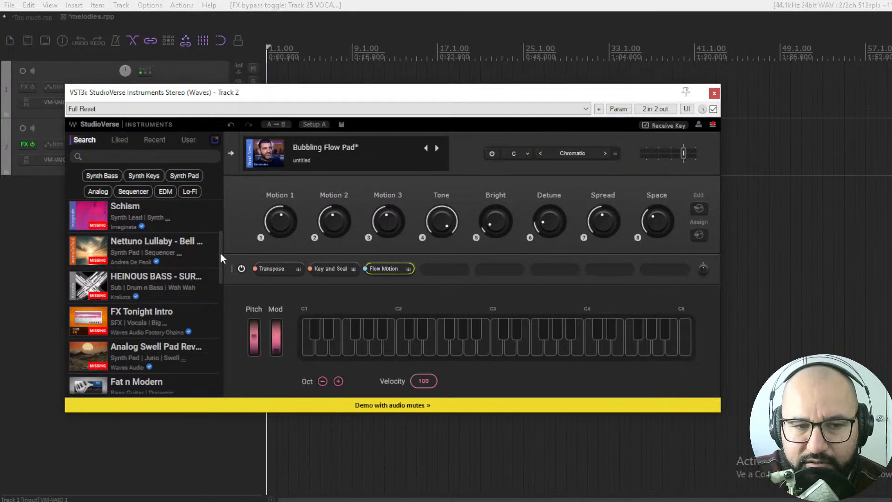
scroll(220, 252, up, 3)
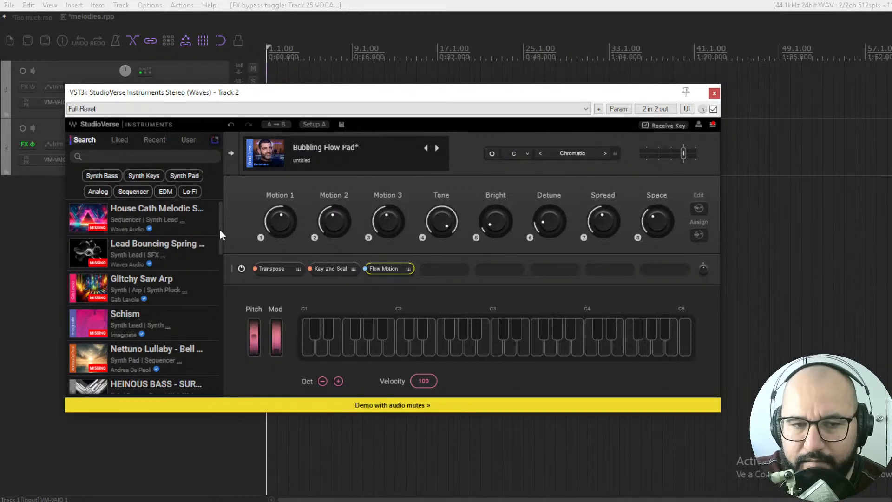
drag(219, 234, 222, 230)
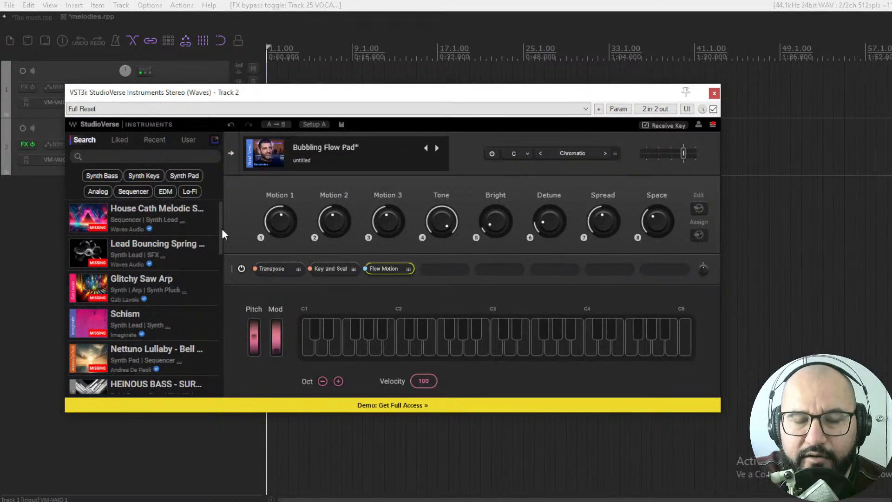
Examine the plug-in categories offered for an empty slot, and the Transpose and Key and Scale modules of the Bubbling Flow Pad chain.
click(445, 269)
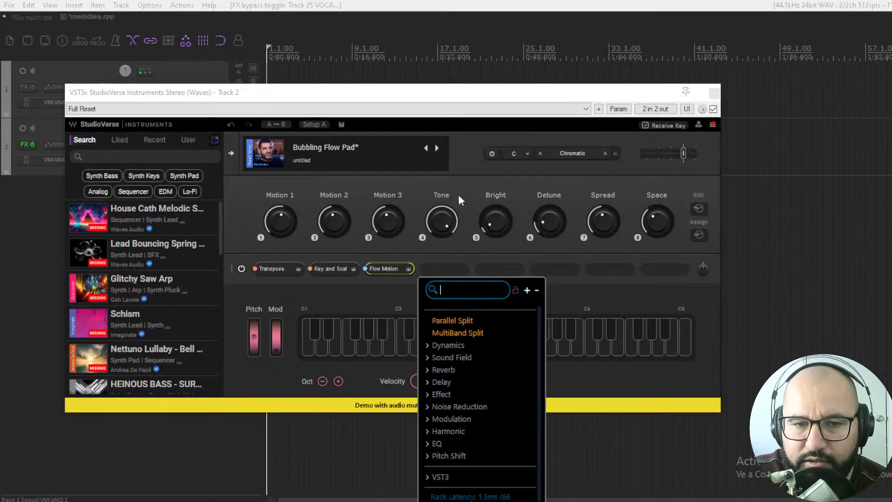
click(469, 179)
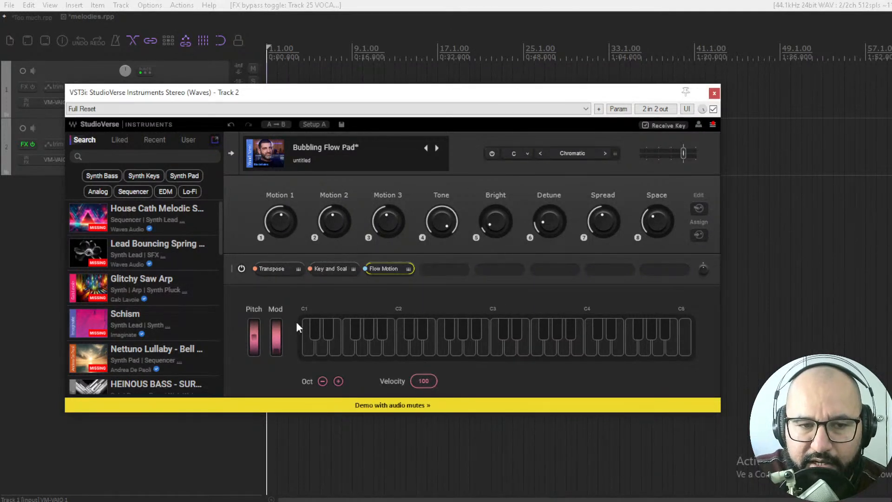
click(277, 270)
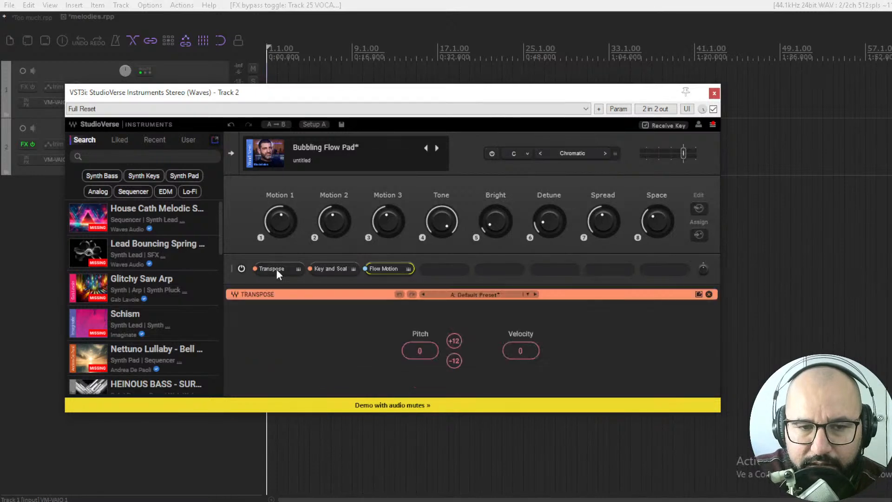
click(337, 270)
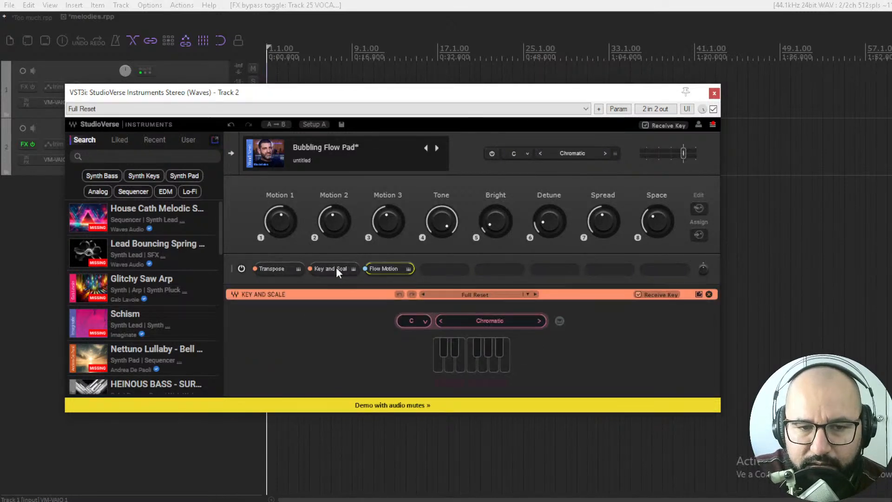
Inspect the Flow Motion plug-in window of the Bubbling Flow Pad chain, close it, and look through the preset list.
double_click(392, 269)
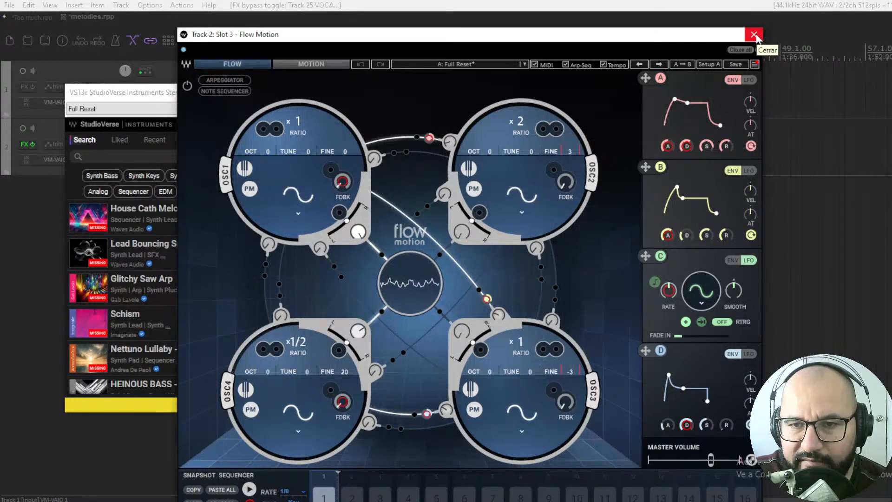
click(754, 34)
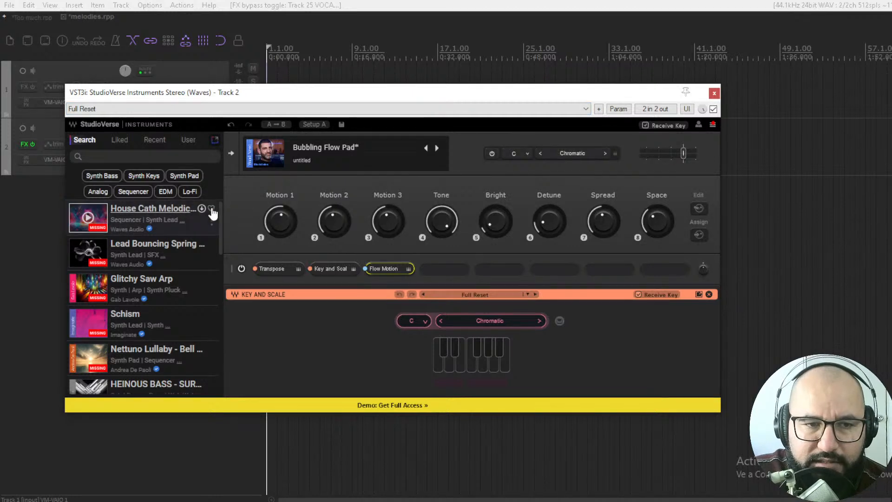
scroll(222, 232, down, 2)
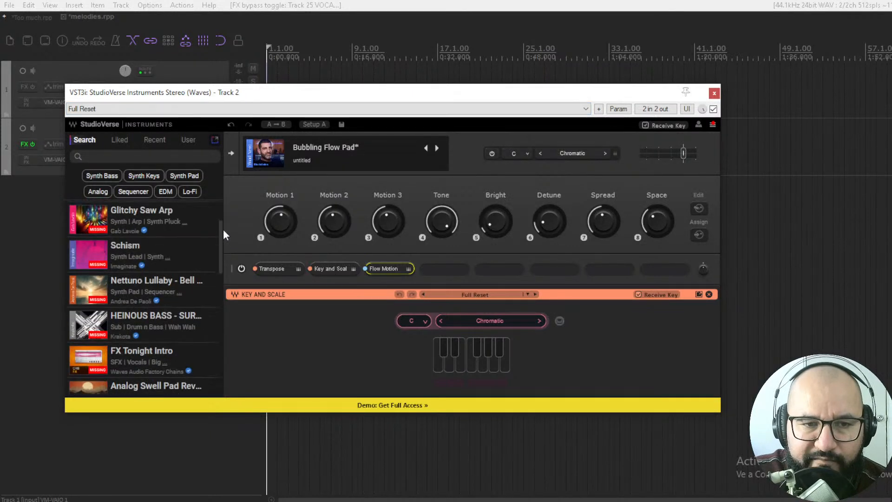
scroll(225, 218, up, 2)
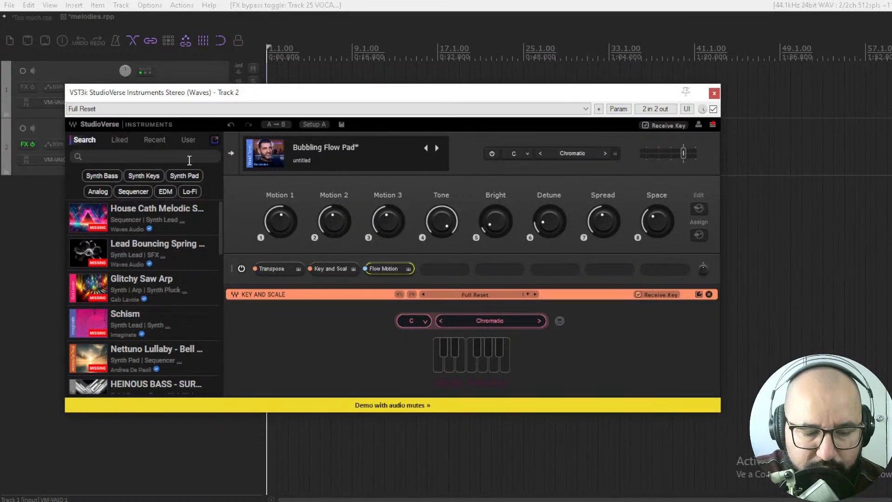
Search the StudioVerse Instruments presets for "strings".
text(im)
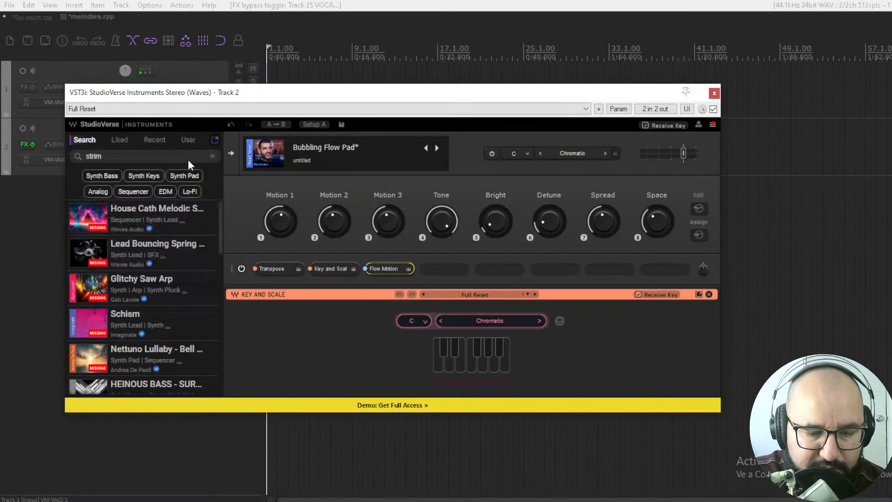
key(BackSpace)
key(BackSpace)
text(ing)
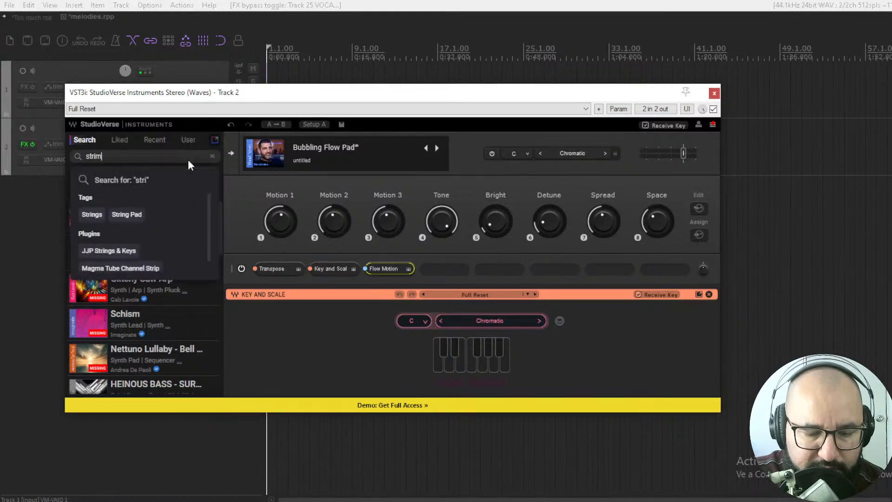
key(BackSpace)
key(BackSpace)
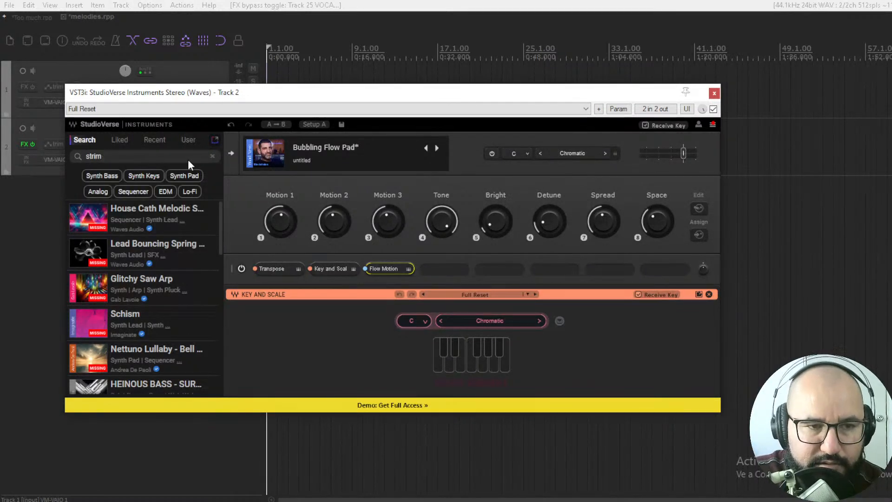
text(n)
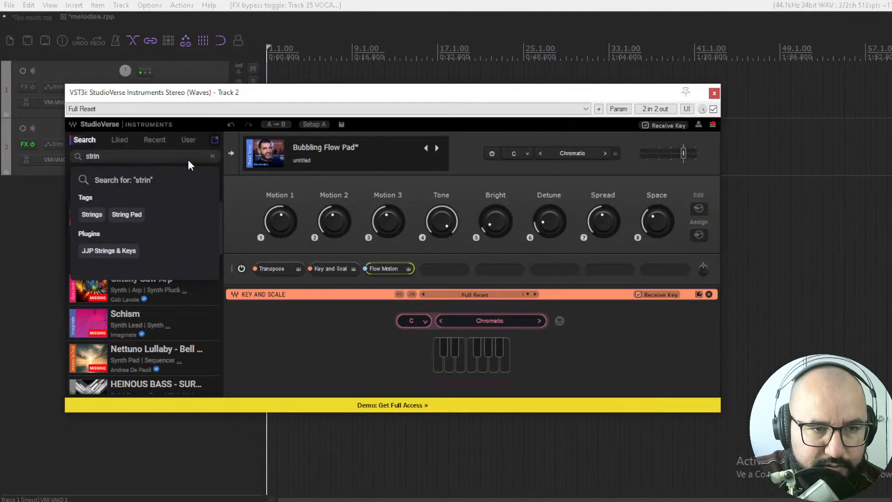
text(gs)
key(Return)
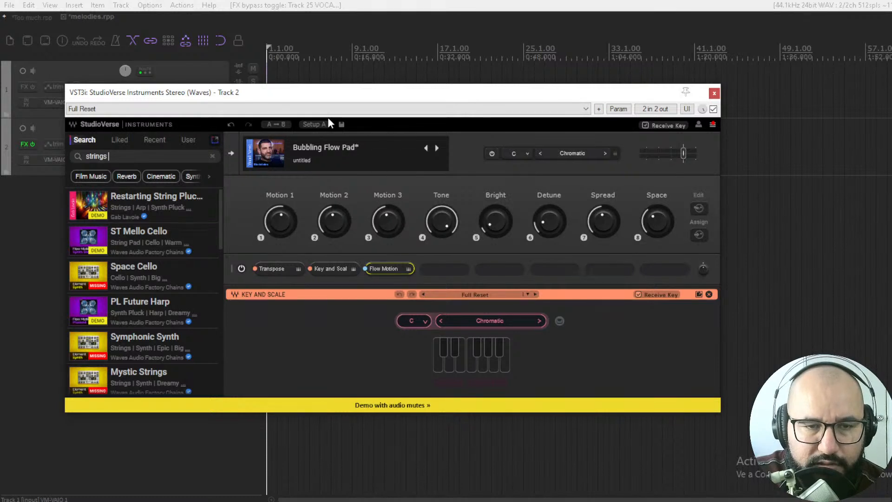
Play the melodies project briefly to hear the Bubbling Flow Pad chain, and stop playback.
click(169, 468)
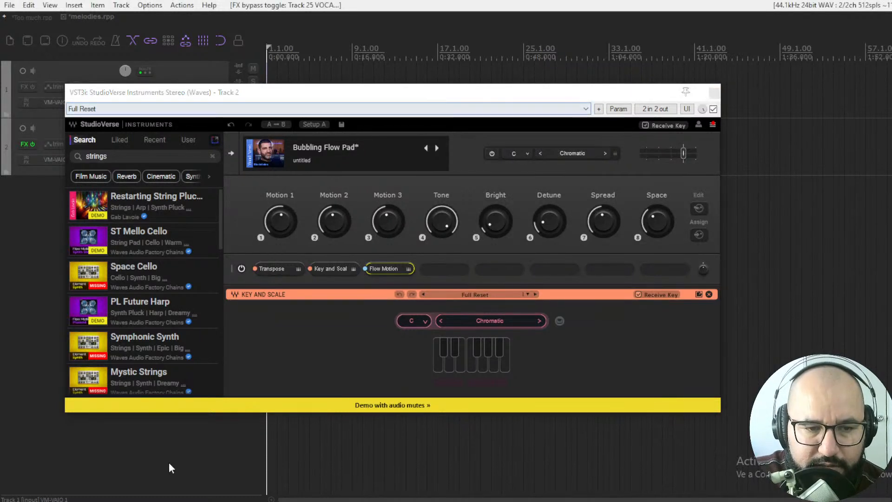
key(space)
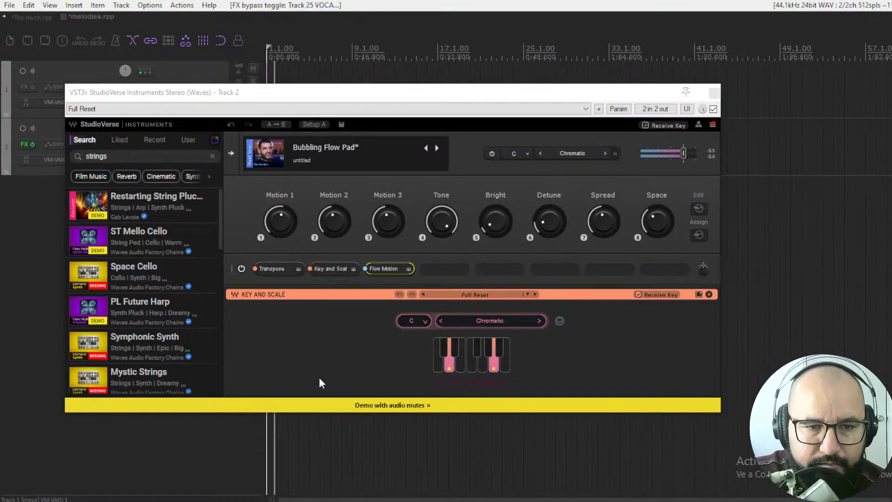
key(space)
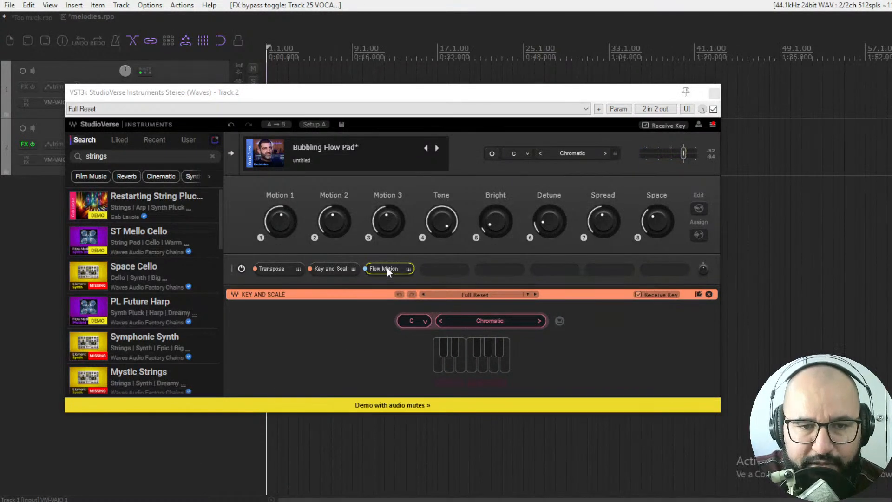
Load the Space Cello preset and replace it with the Symphonic Synth preset.
click(139, 265)
click(139, 266)
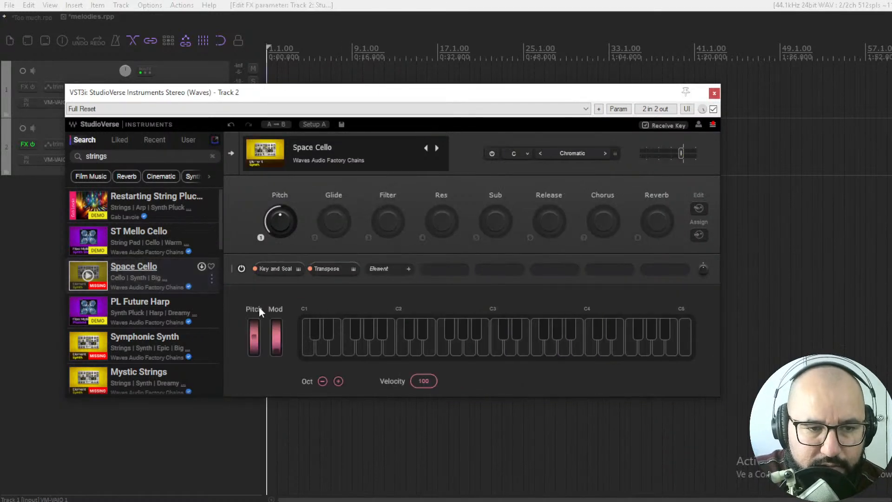
click(152, 343)
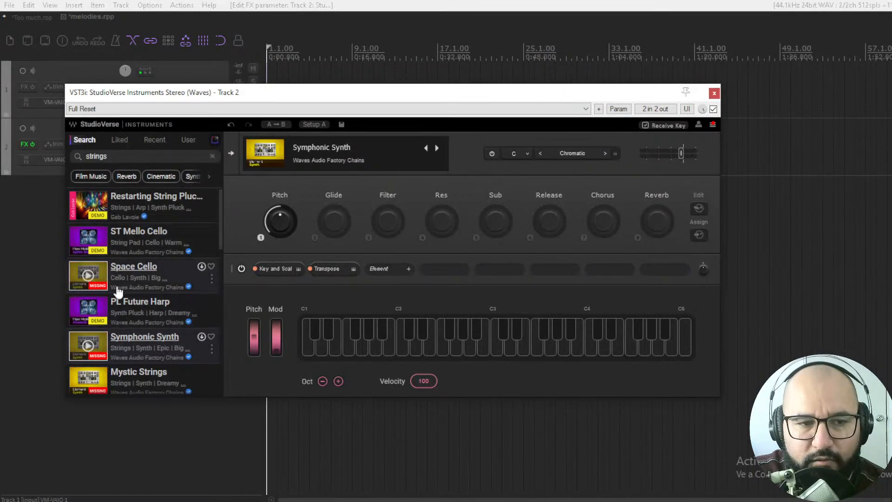
Preview the sounds of the Space Cello, ST Mello Cello and Symphonic Synth presets in the strings results.
click(88, 277)
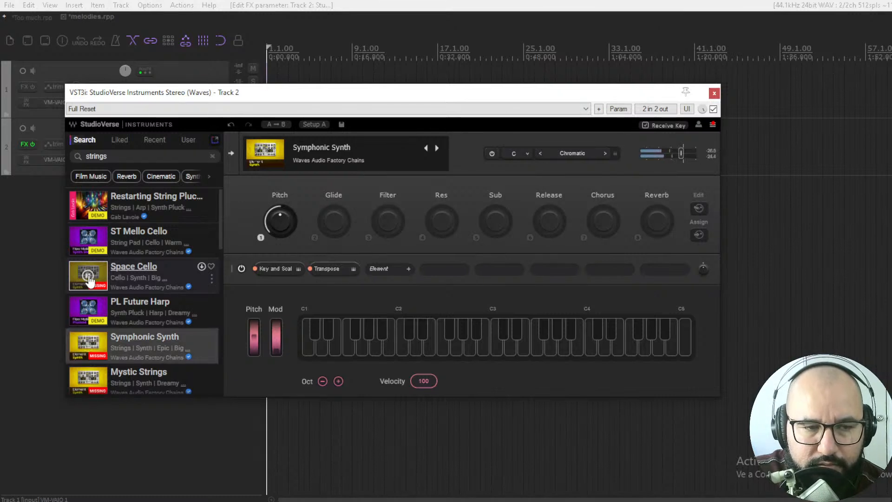
click(89, 279)
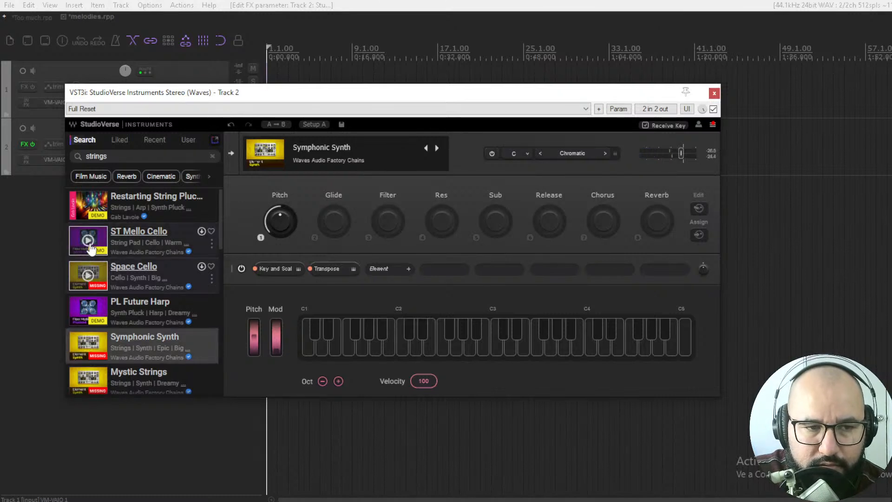
click(88, 242)
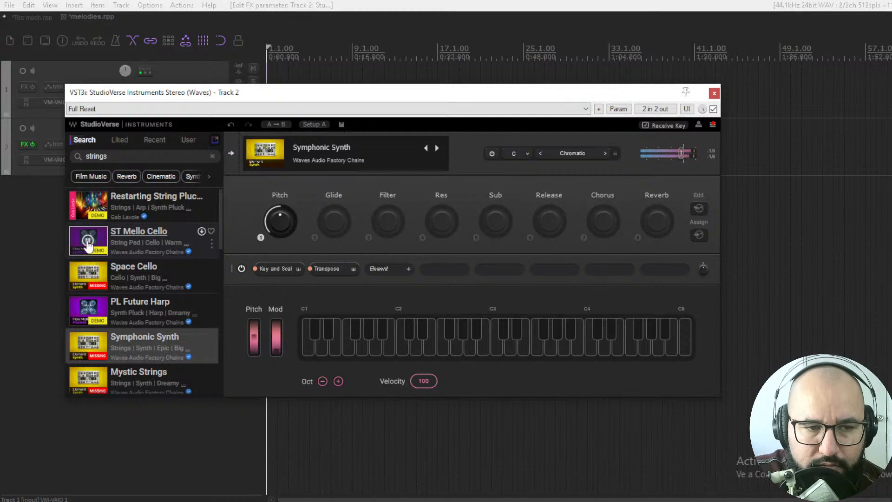
click(87, 348)
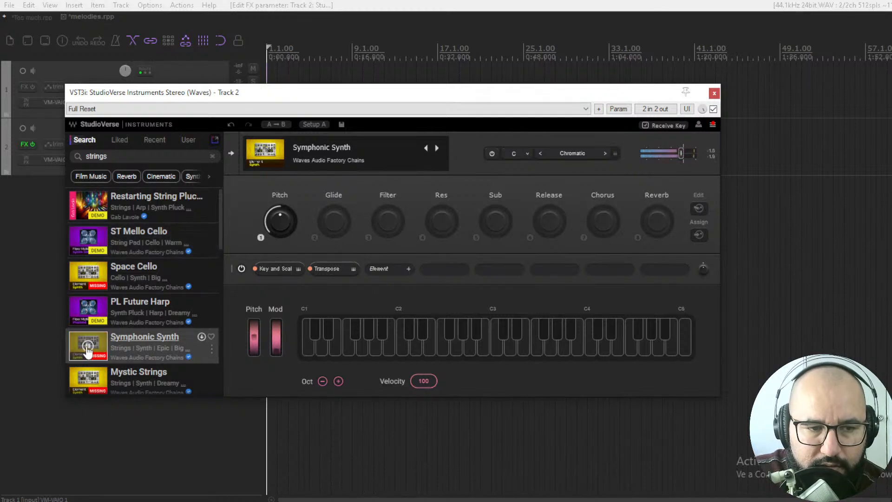
click(87, 349)
Preview the Mystic Strings, Glassy Bitcrush and Wide Synth Strings presets further down the strings results, and stop the preview.
scroll(186, 332, down, 2)
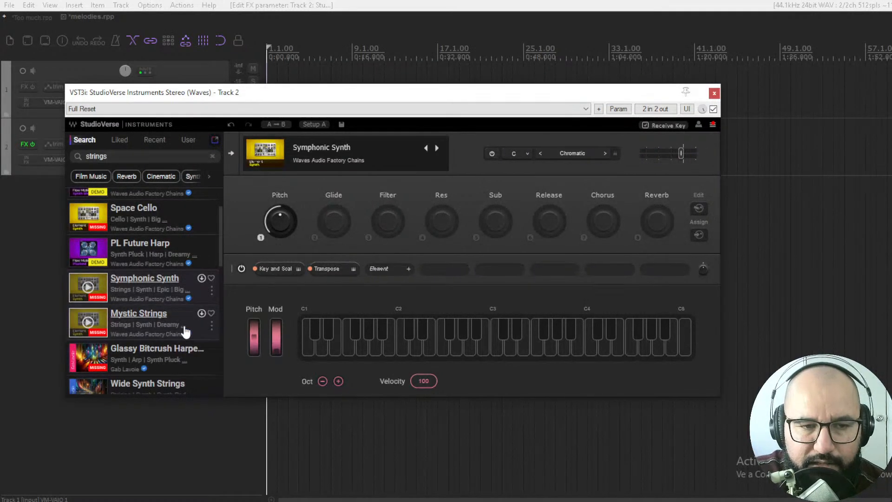
scroll(185, 331, down, 2)
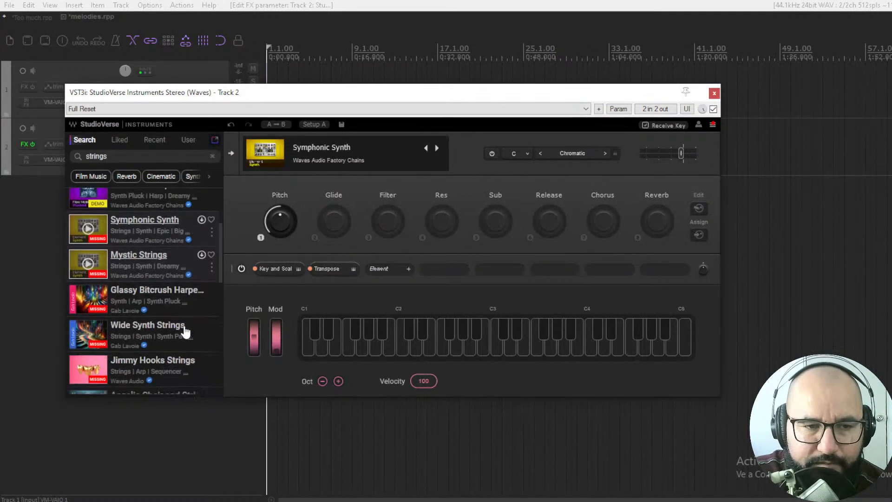
click(87, 264)
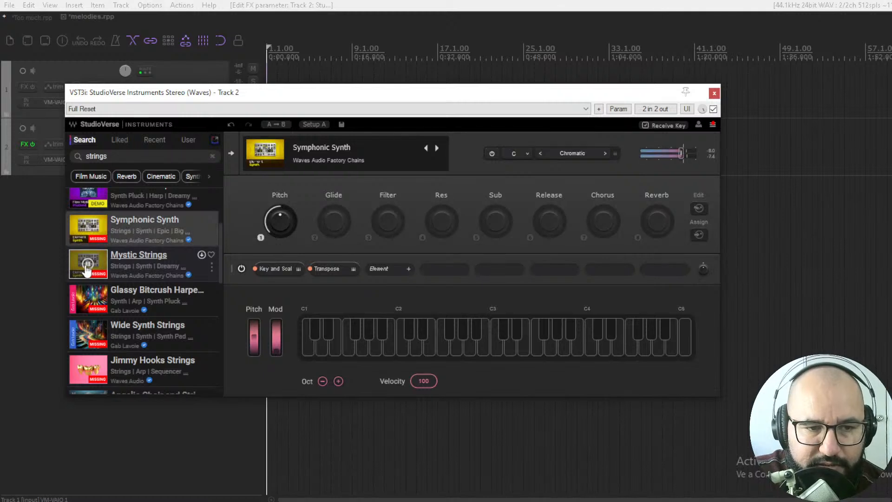
click(89, 301)
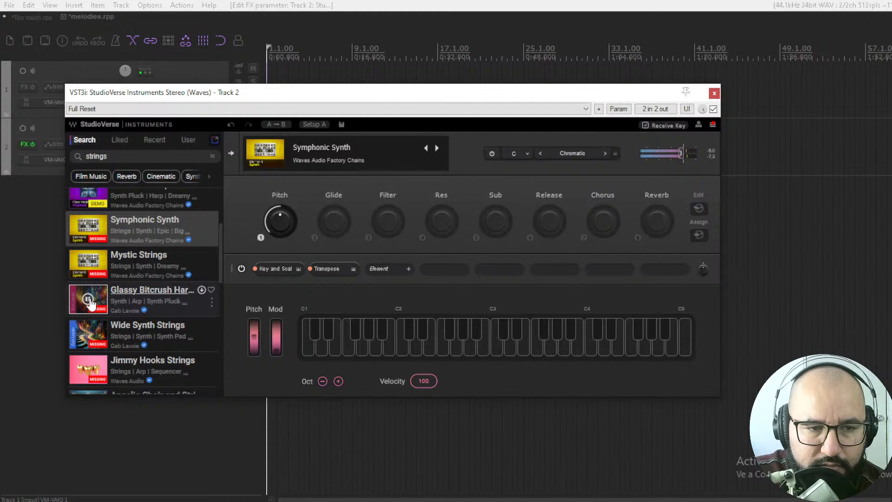
click(89, 337)
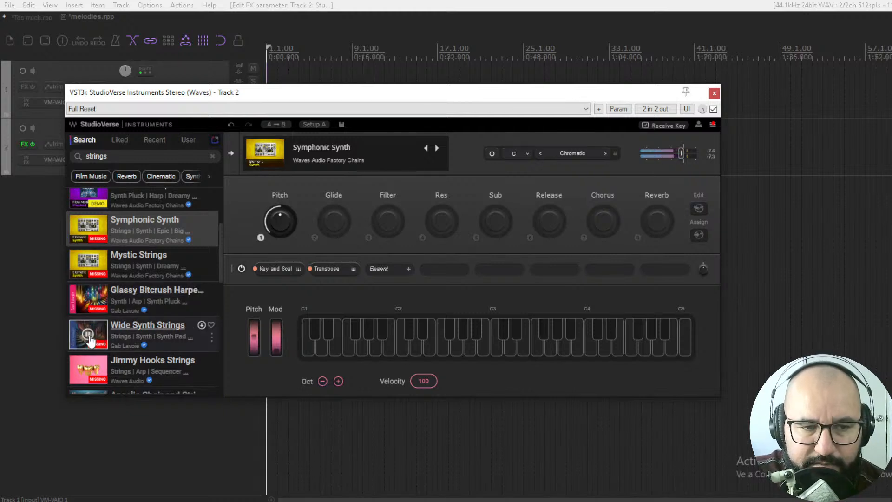
click(90, 340)
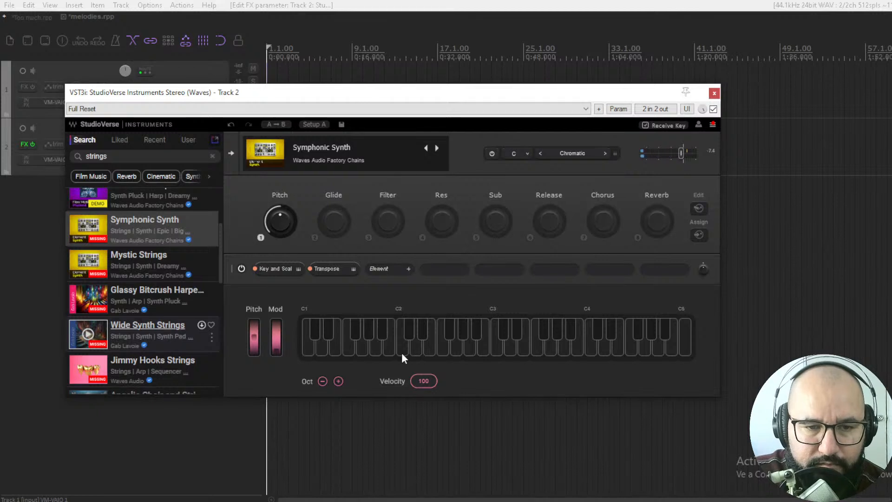
Load the Metro Type String Hook preset and preview the Woozy Cello Chord and ST Cello Ens presets.
scroll(158, 328, down, 3)
click(150, 320)
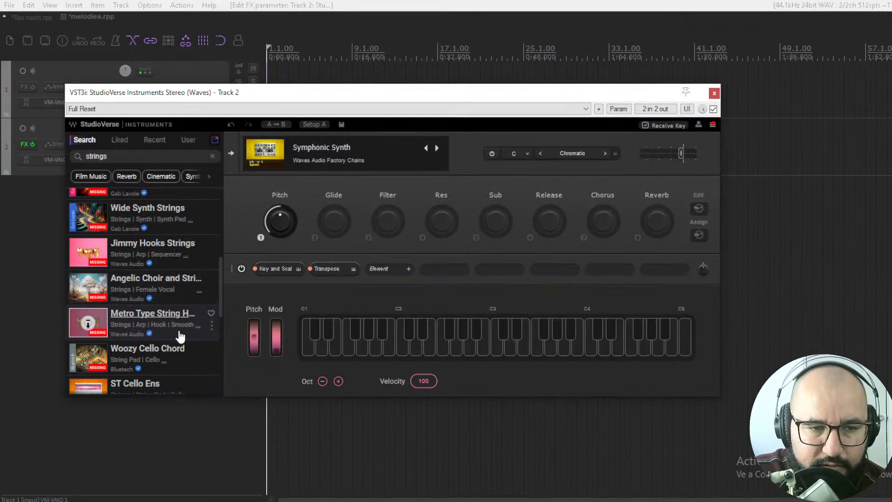
scroll(180, 336, down, 2)
click(89, 303)
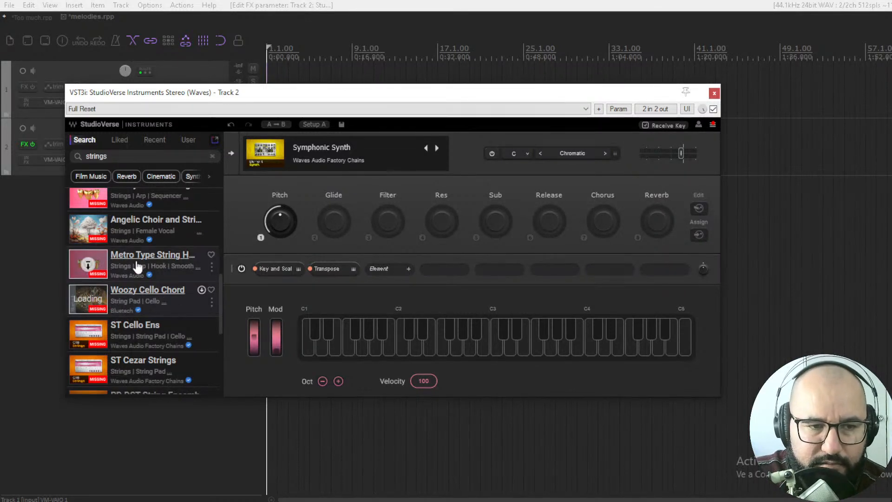
click(122, 271)
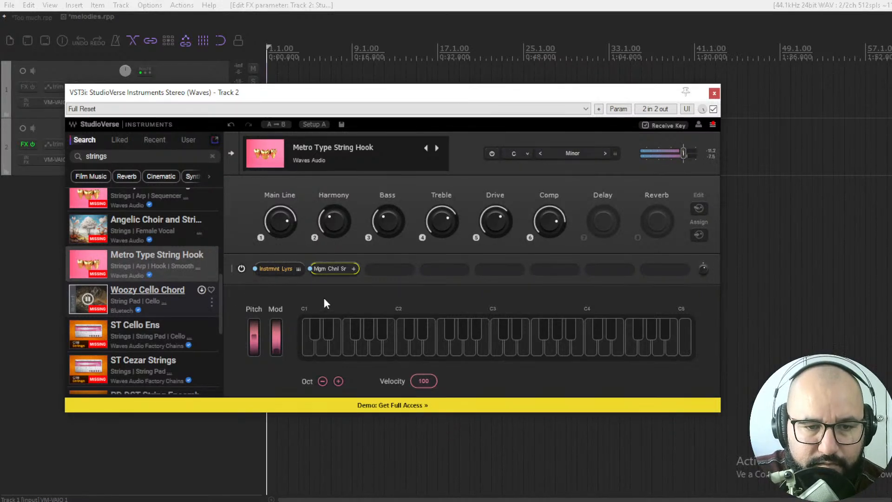
key(space)
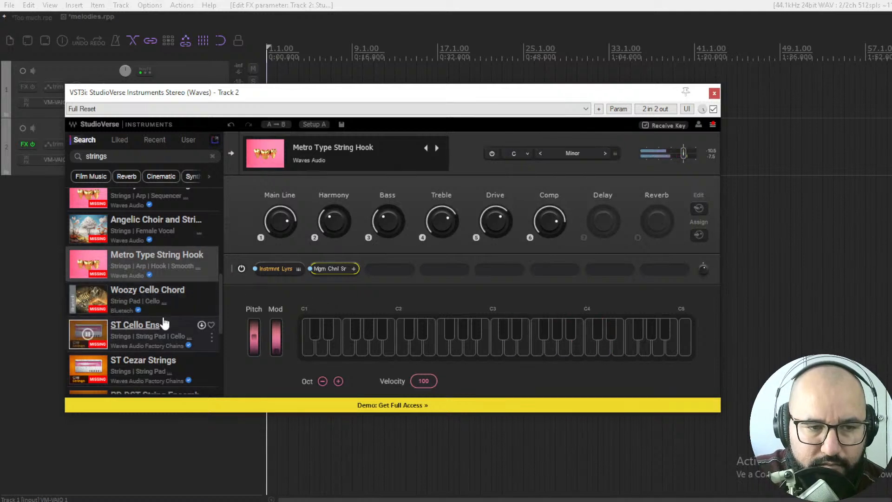
Look through the remaining strings presets and narrow the search results with the Synth tag.
scroll(194, 319, down, 5)
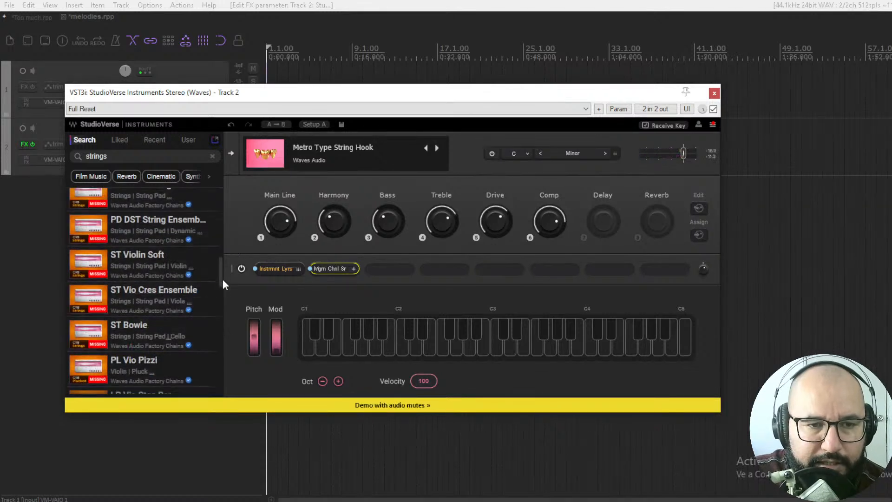
drag(221, 279, 227, 173)
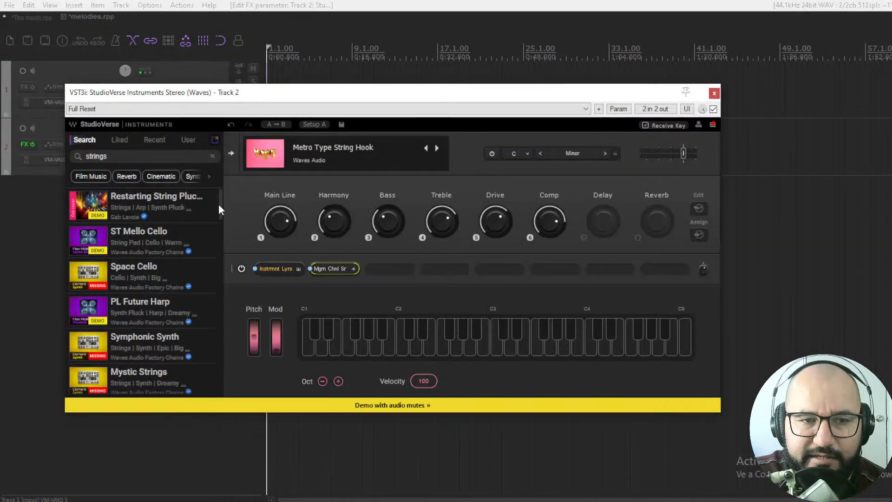
click(209, 179)
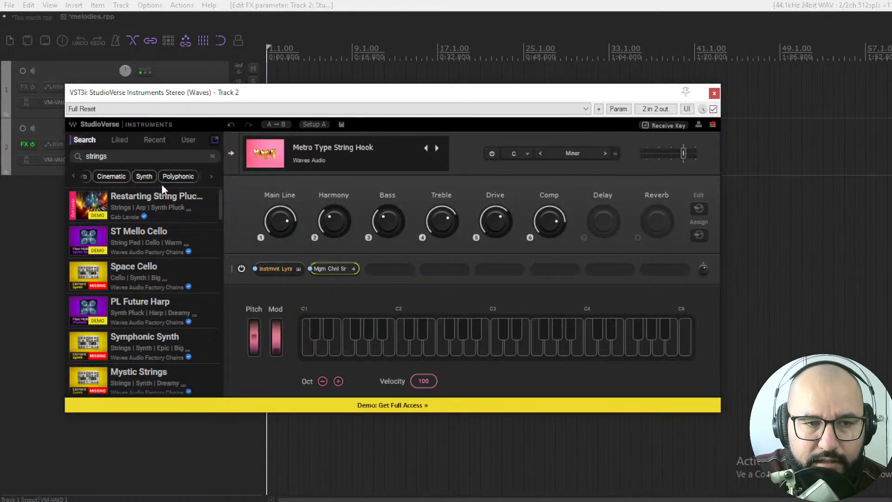
click(143, 176)
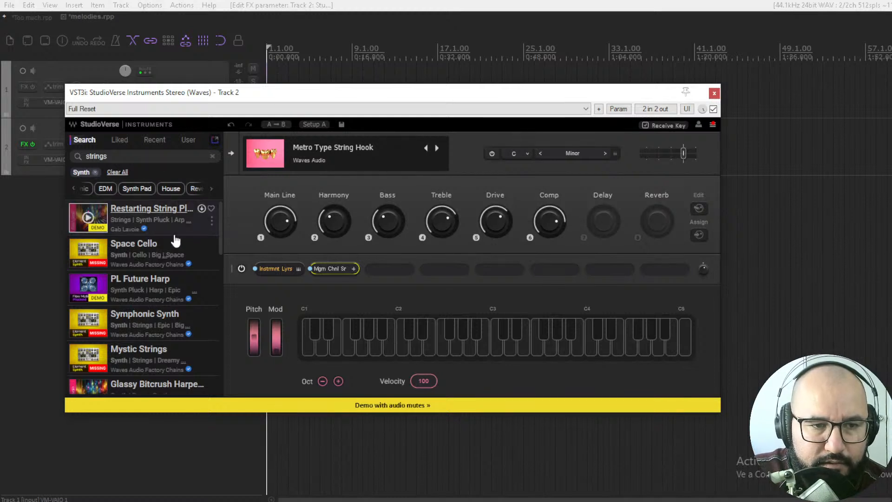
scroll(176, 233, down, 2)
scroll(167, 223, up, 2)
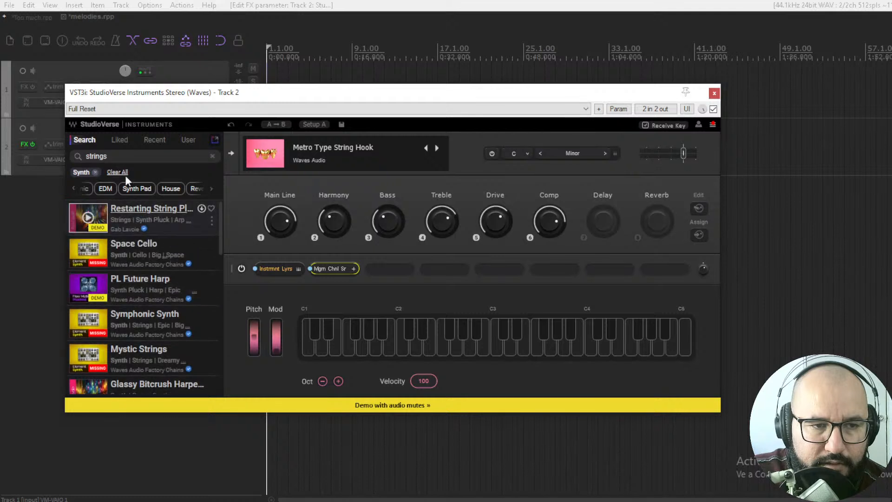
Clear the strings search text, keep the Synth tag, and preview the Thick Synth Pluck Keys, Beautiful Playground and Detune Chord Stabs presets.
click(212, 157)
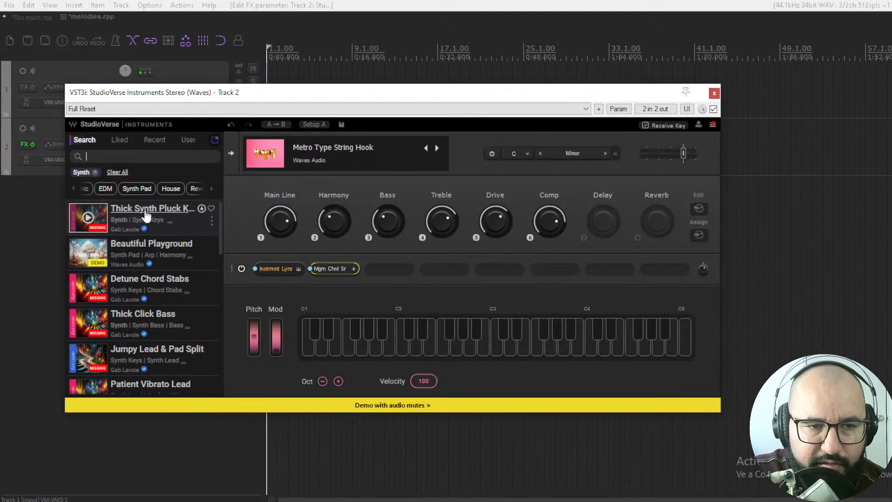
click(93, 228)
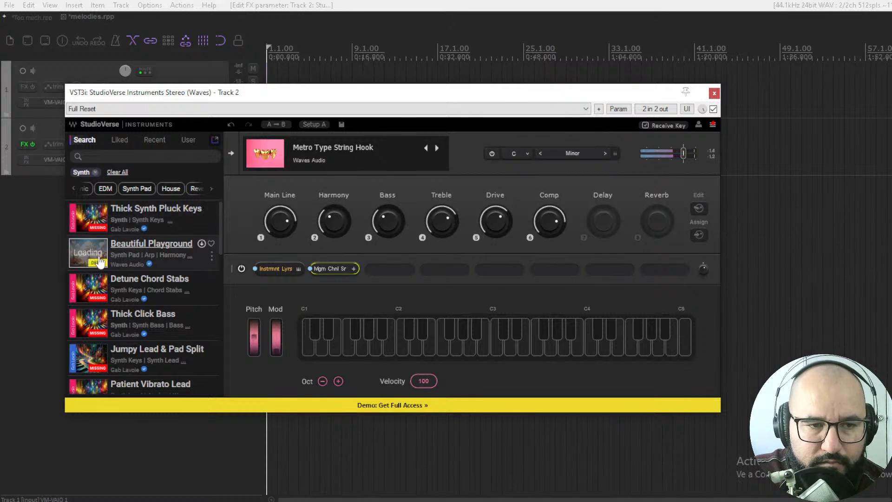
scroll(170, 278, down, 1)
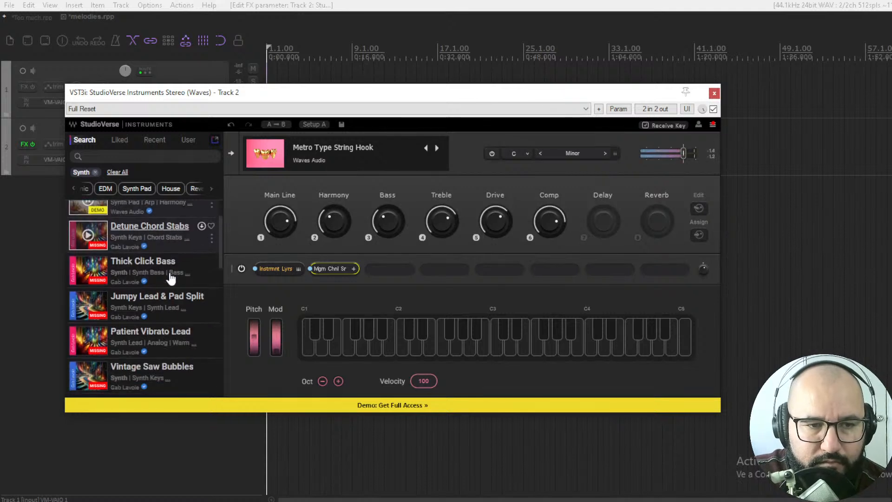
click(89, 235)
scroll(170, 261, up, 2)
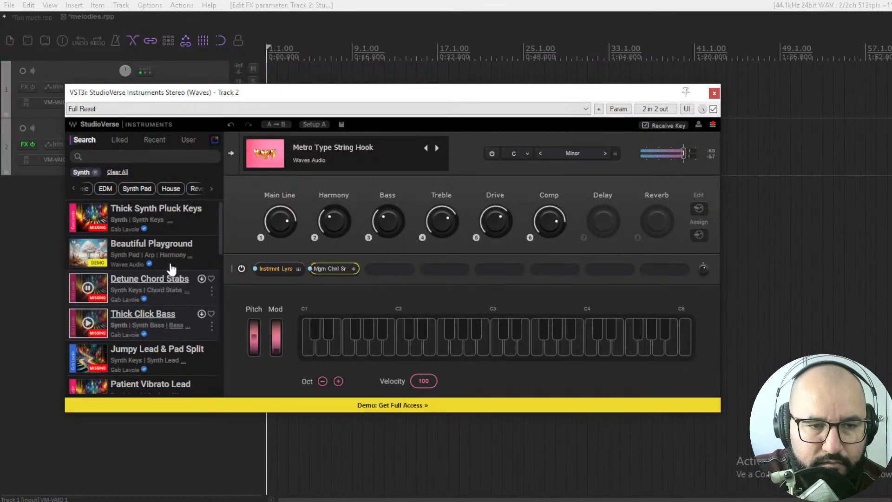
click(89, 291)
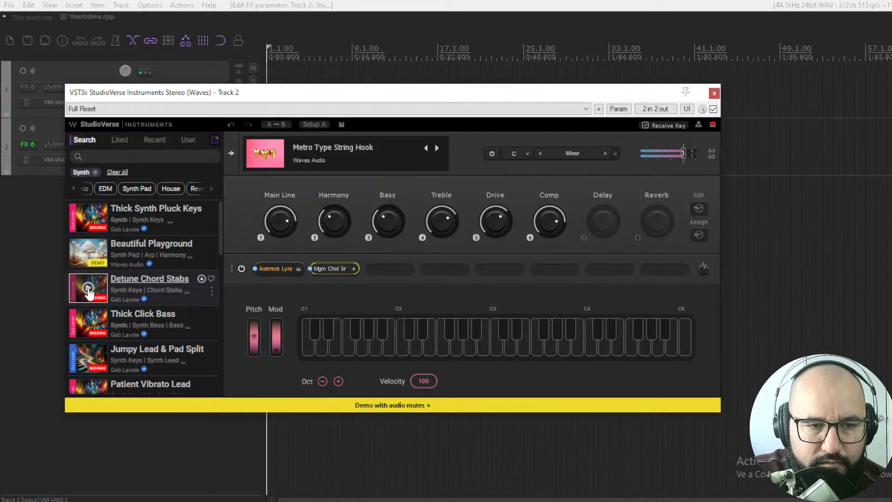
Load the Thick Synth Pluck Keys preset and add audiolatry's Cosmic 2 Lite VST3 instrument in the empty slot after Element.
click(140, 210)
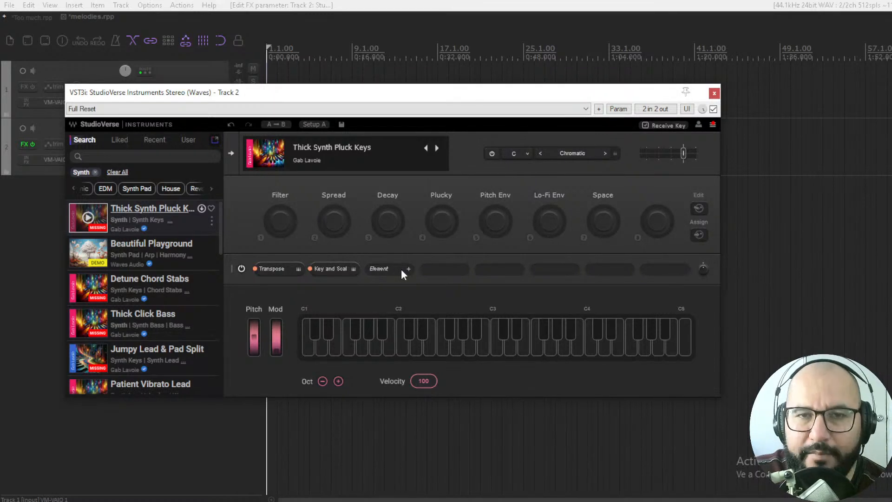
click(442, 270)
click(443, 379)
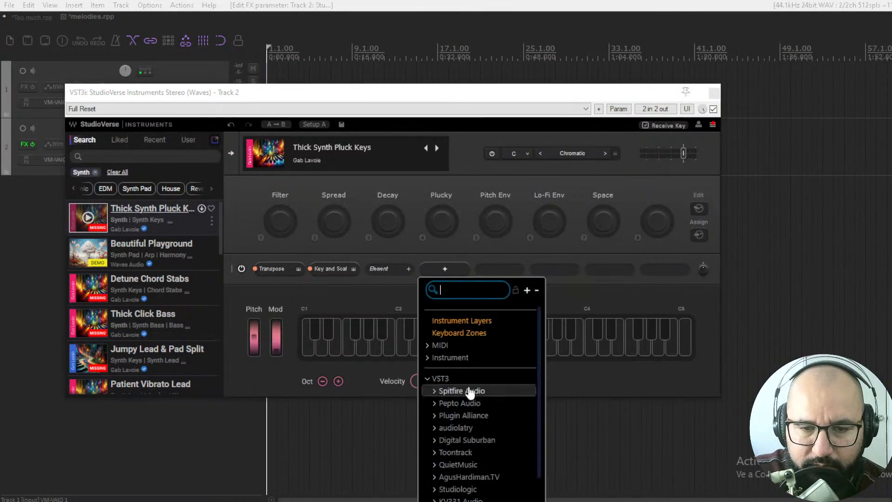
scroll(483, 424, down, 1)
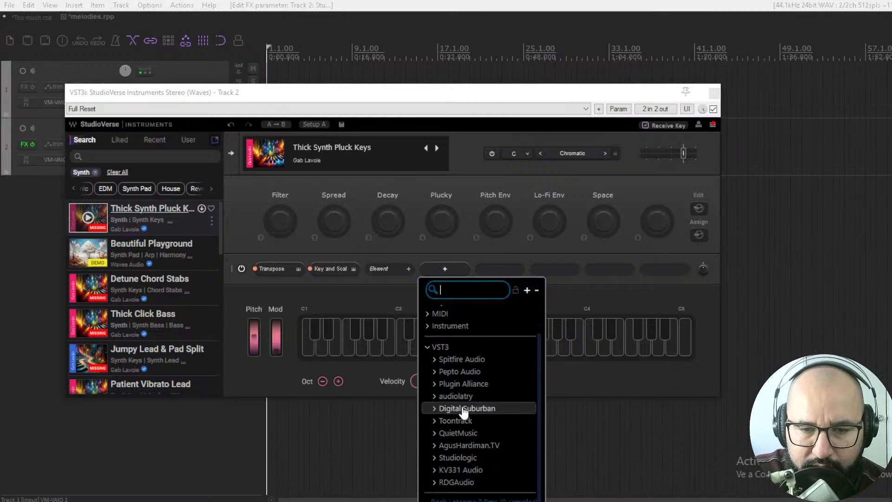
click(456, 397)
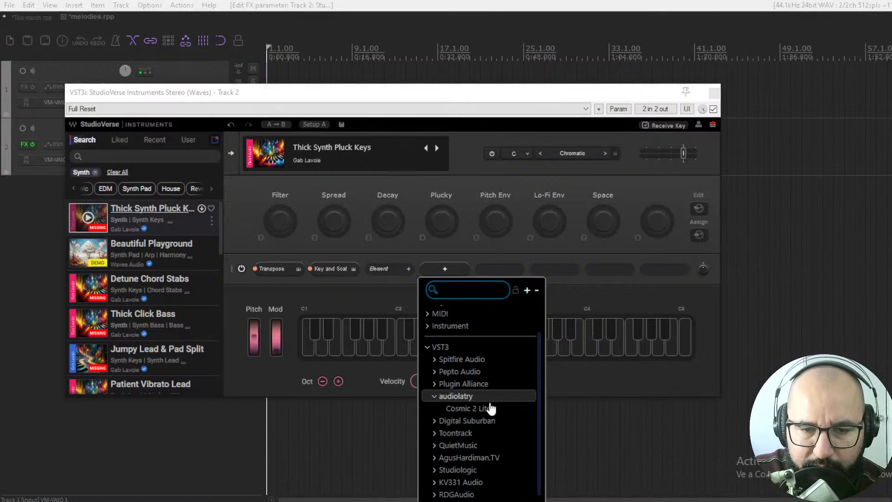
click(469, 410)
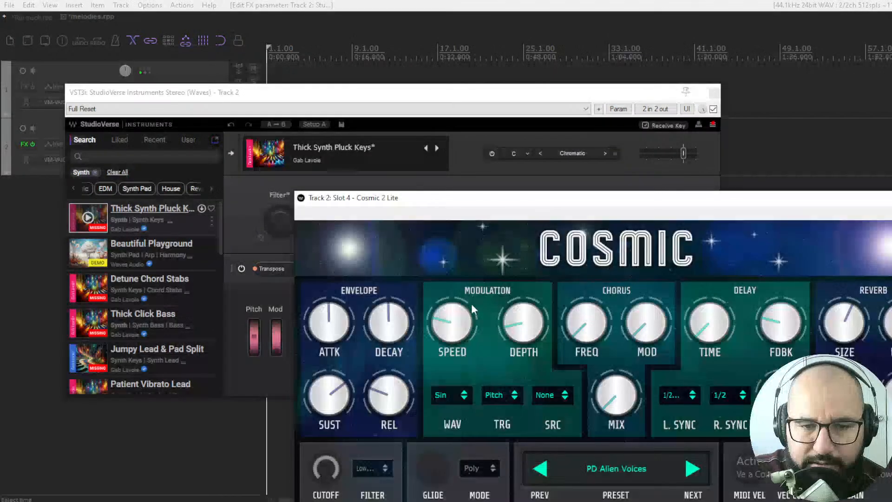
drag(528, 201, 246, 74)
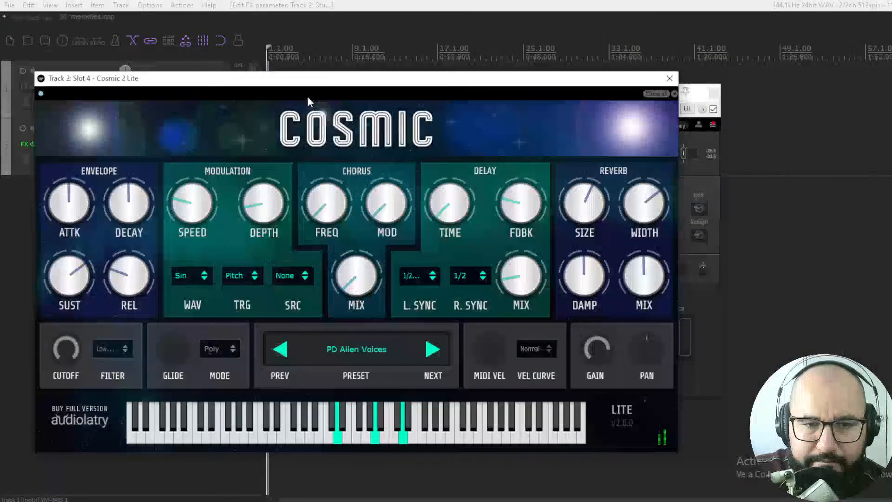
drag(303, 88, 379, 79)
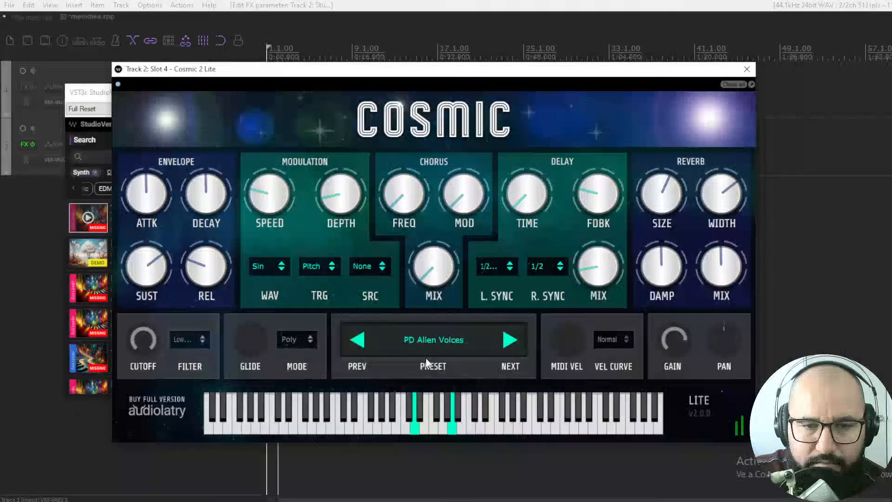
Choose the PD Fast Times preset in Cosmic 2 Lite and close the instrument's window.
click(426, 339)
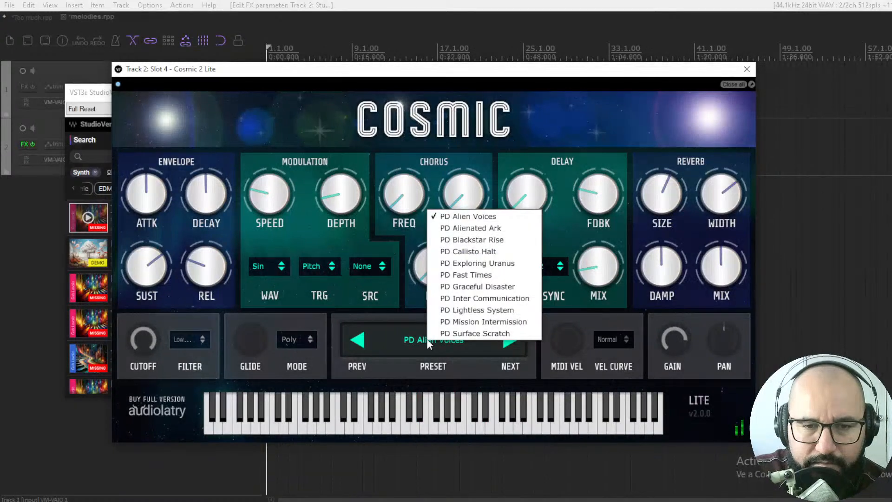
click(460, 278)
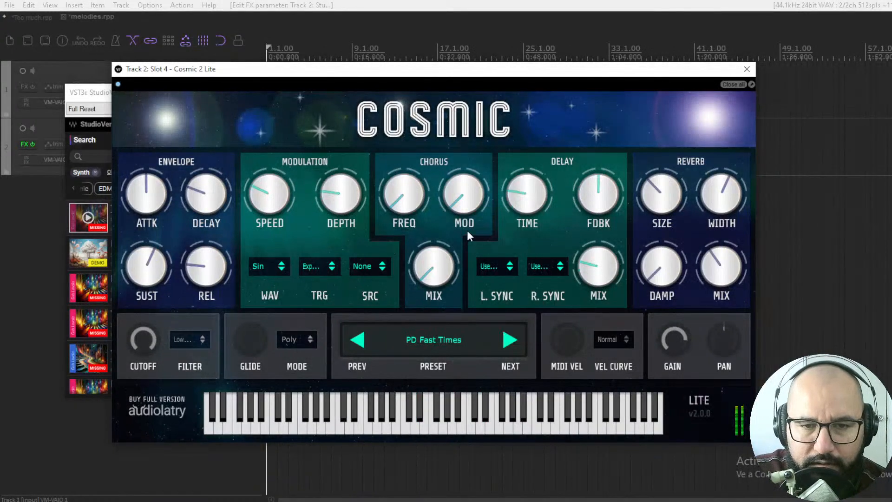
drag(655, 73, 634, 64)
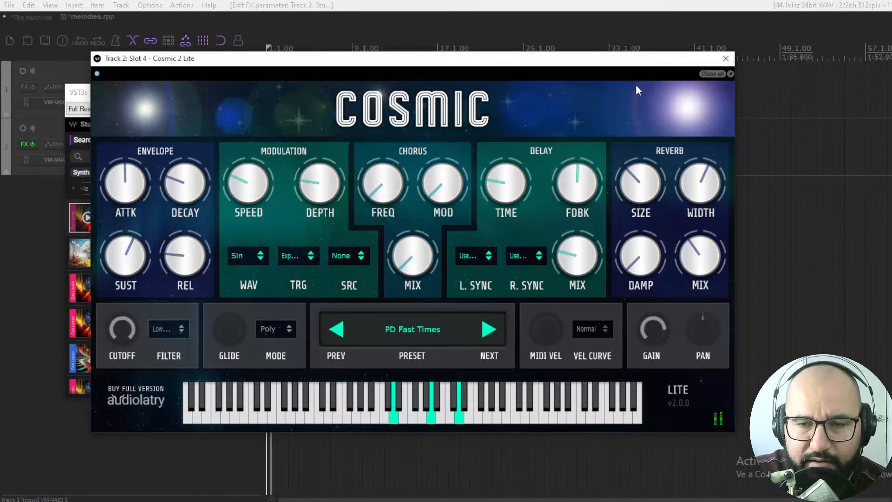
click(726, 58)
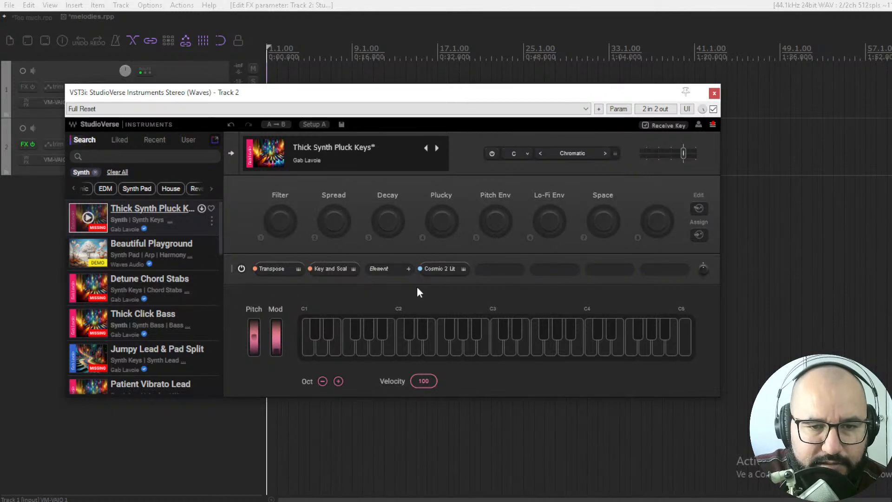
Add the CLA Epic stereo reverb in the slot after Cosmic 2 Lite and close its window.
click(501, 269)
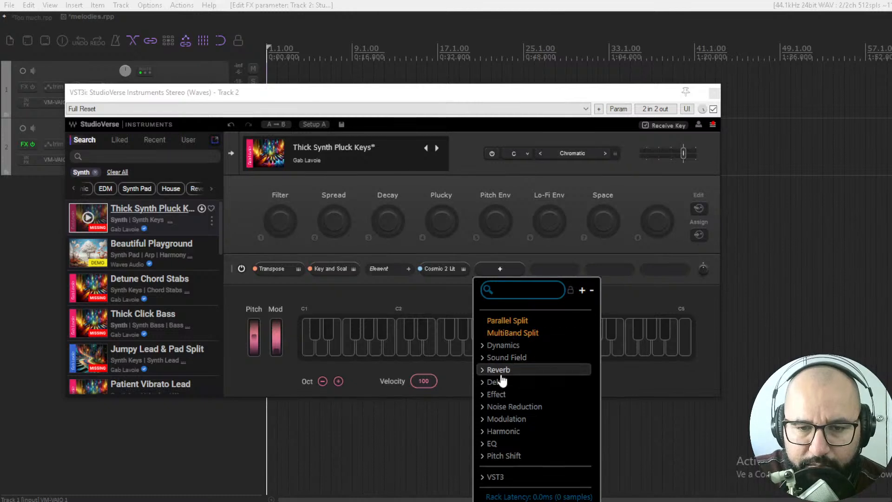
click(497, 371)
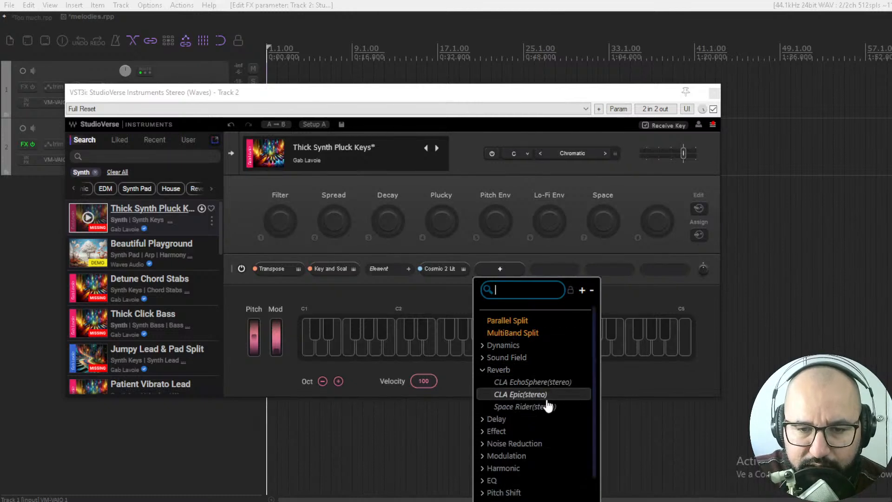
click(520, 395)
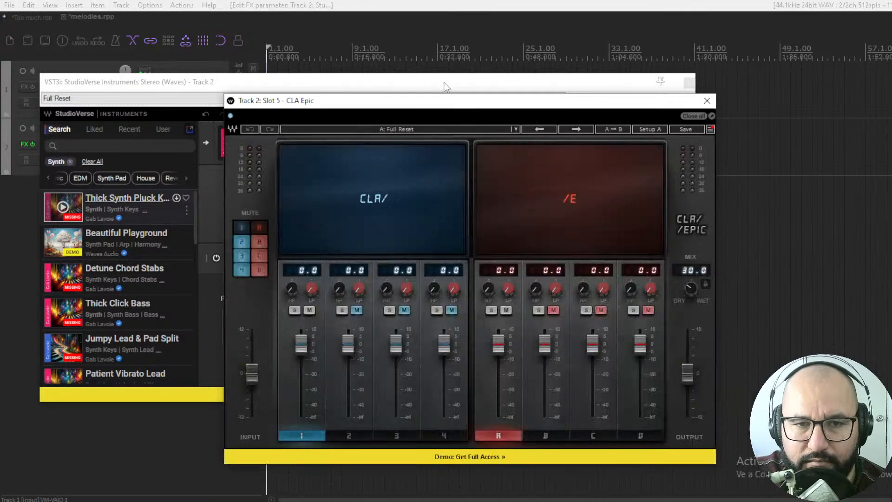
drag(448, 103, 423, 91)
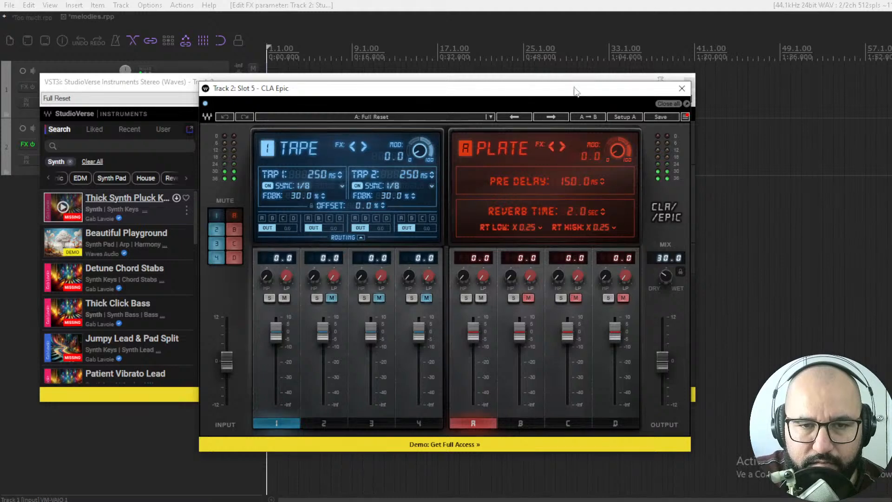
click(681, 88)
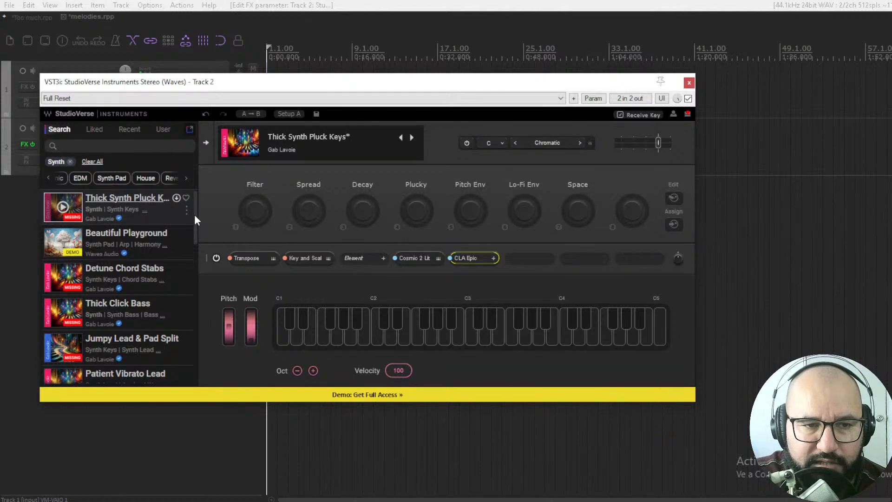
scroll(193, 279, down, 5)
scroll(193, 288, up, 5)
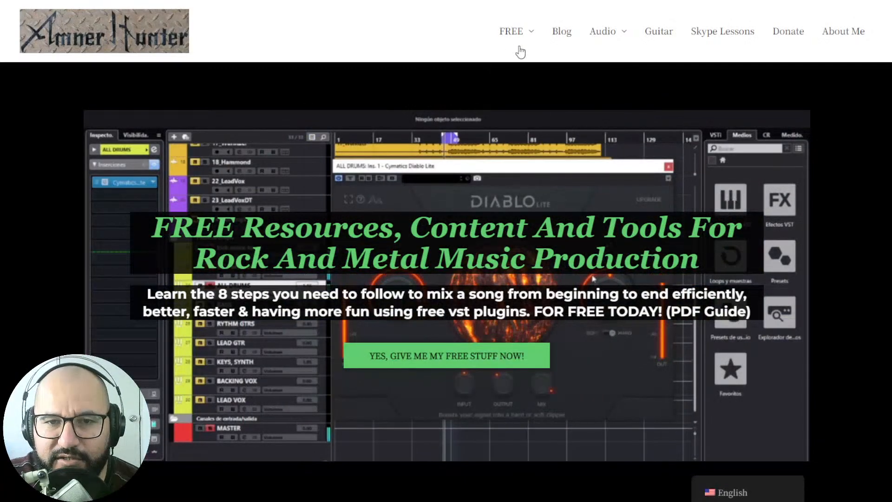
Switch to the rock and metal music production website and show the categories of free resources.
mouse_move(513, 35)
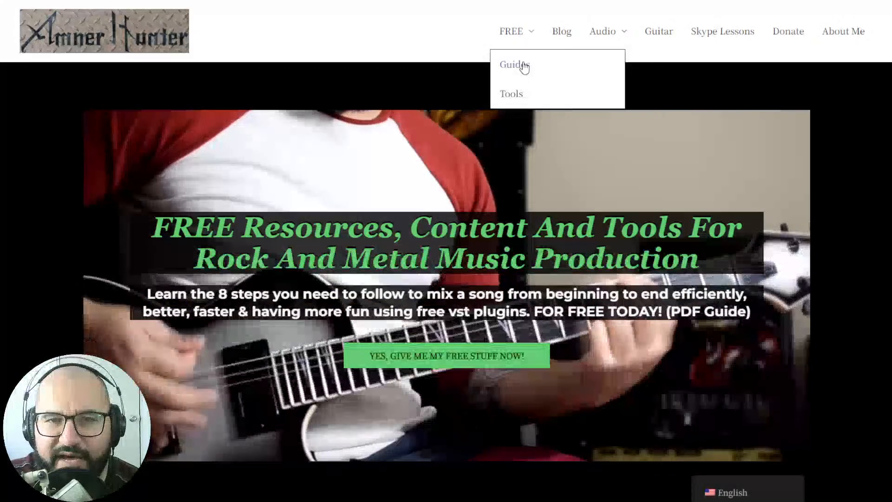